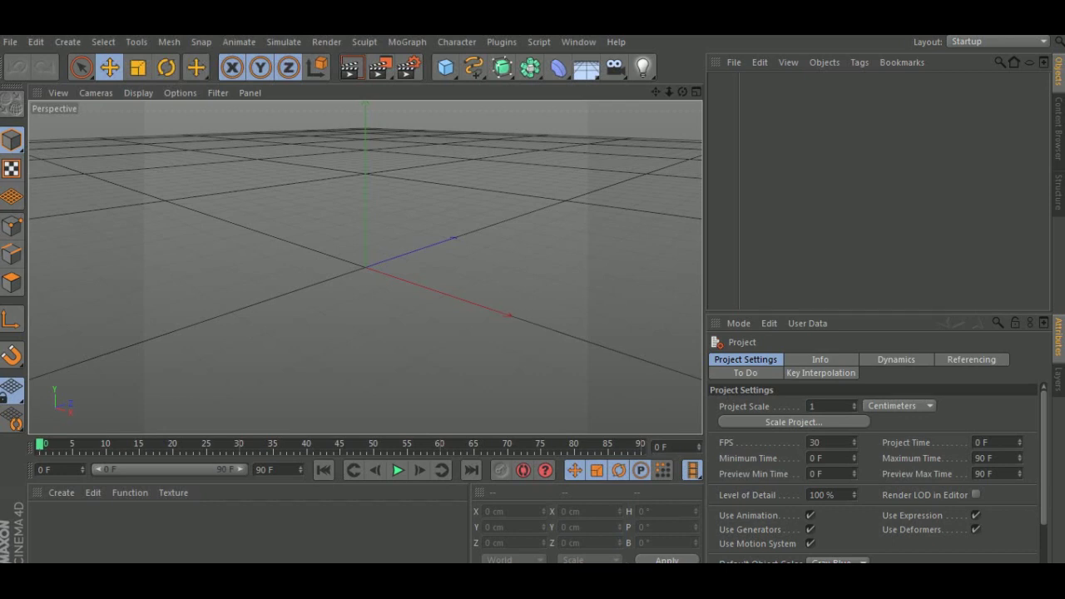
Step: Add a MoText reading 'S' with 40 cm depth and 10 subdivisions
click(408, 42)
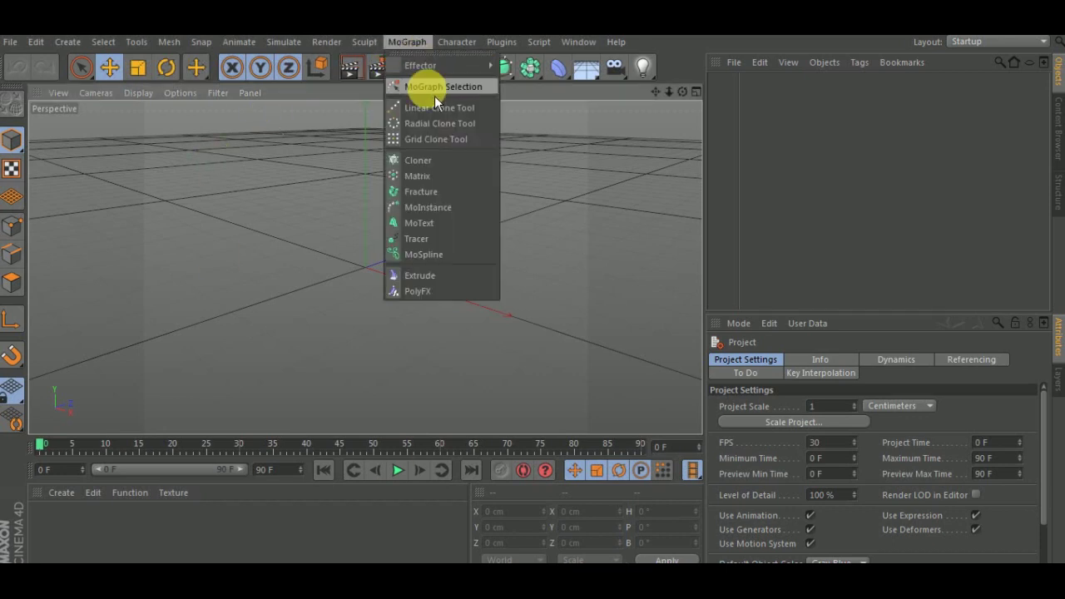
click(456, 232)
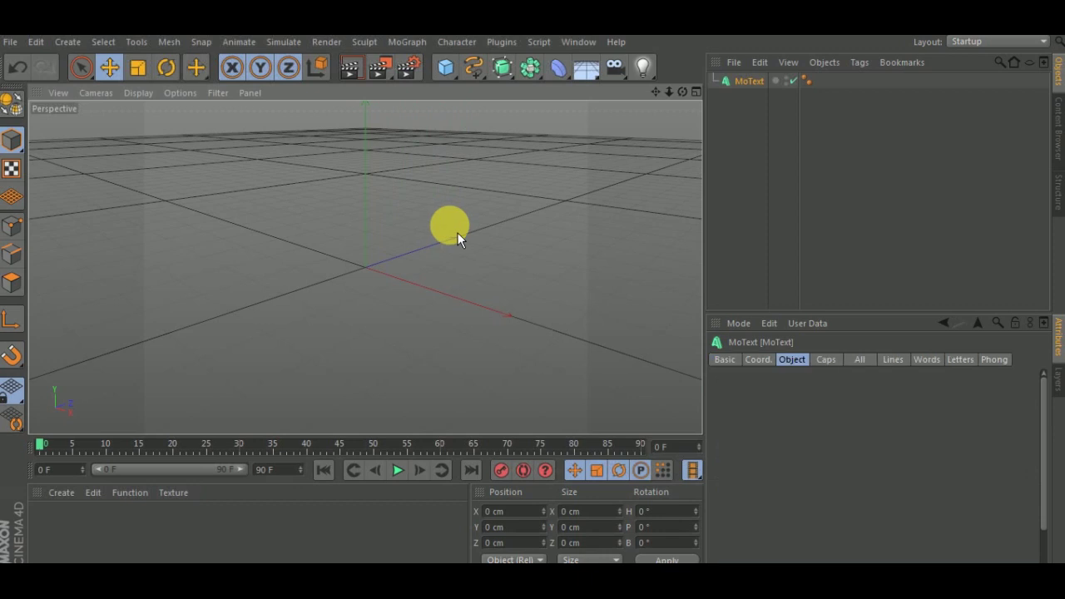
double_click(780, 435)
text(S)
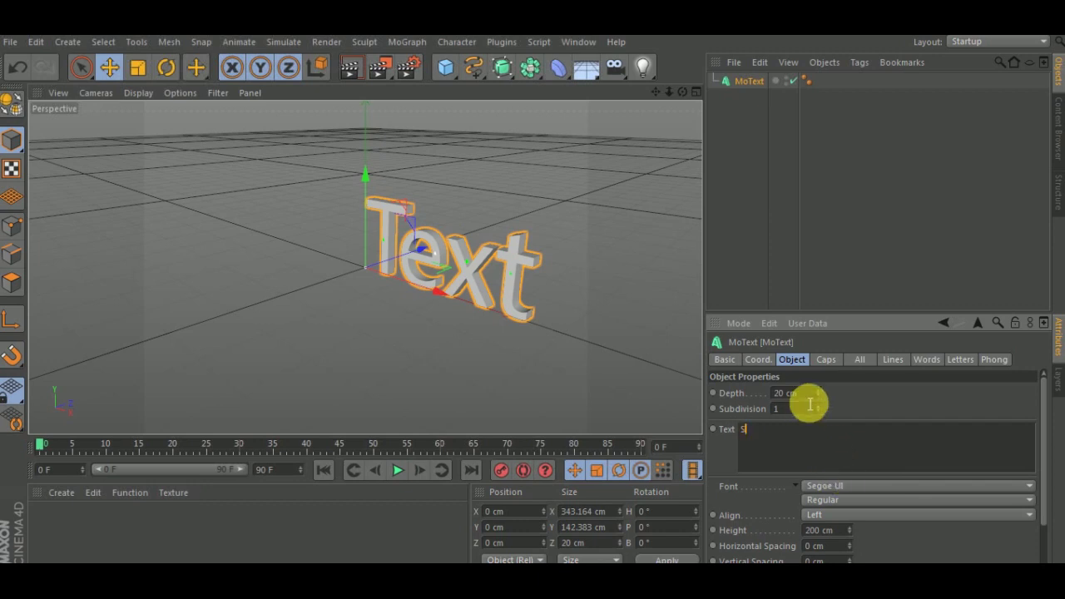
click(801, 394)
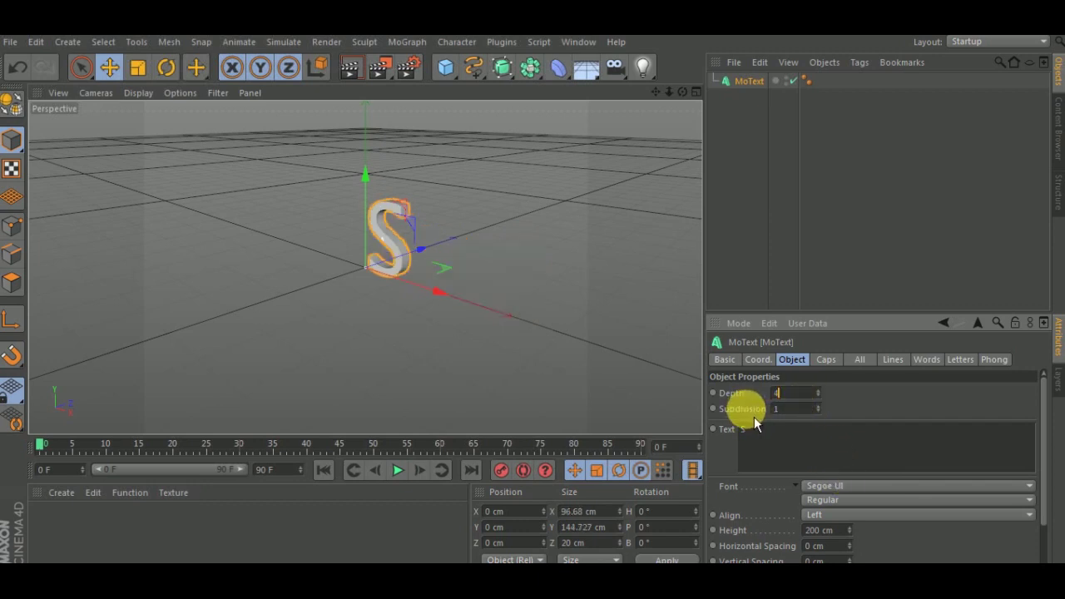
text(40)
key(Tab)
text(0)
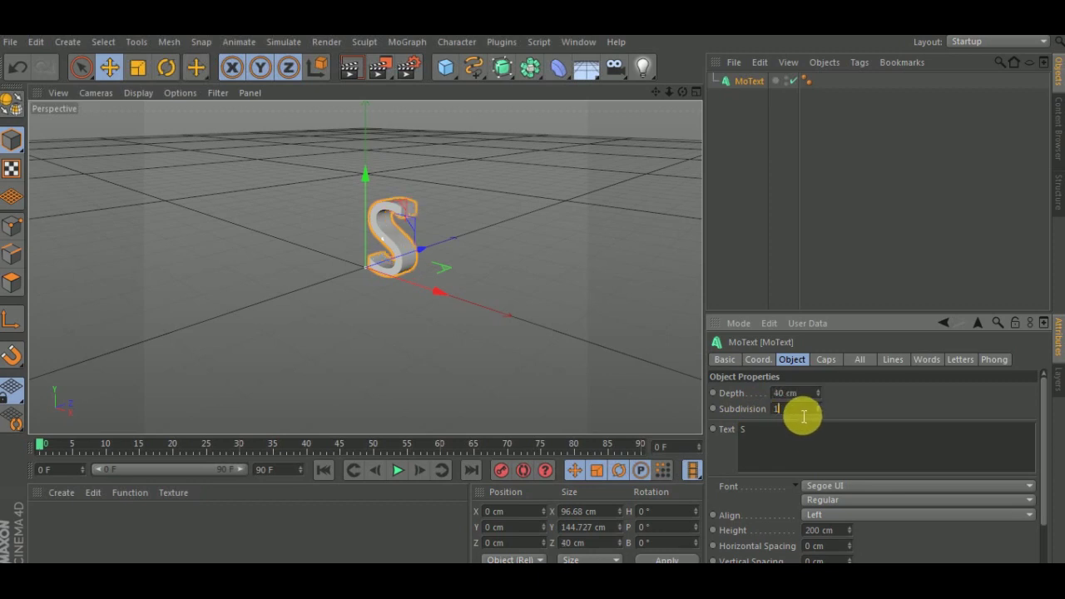
click(852, 488)
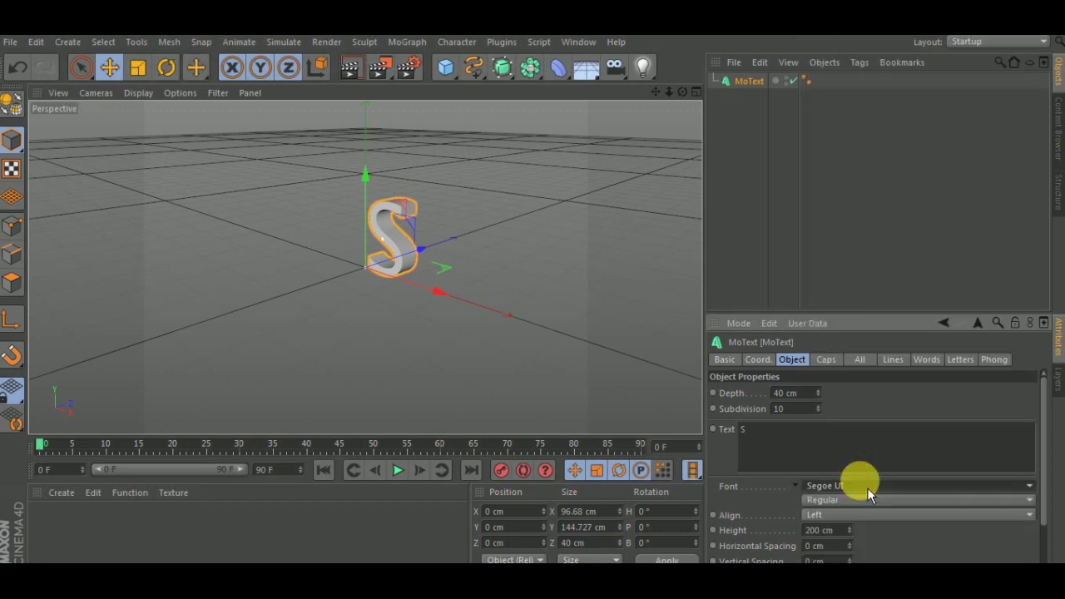
Step: Set the text font to Roboto Black, keeping the Regular style
click(867, 488)
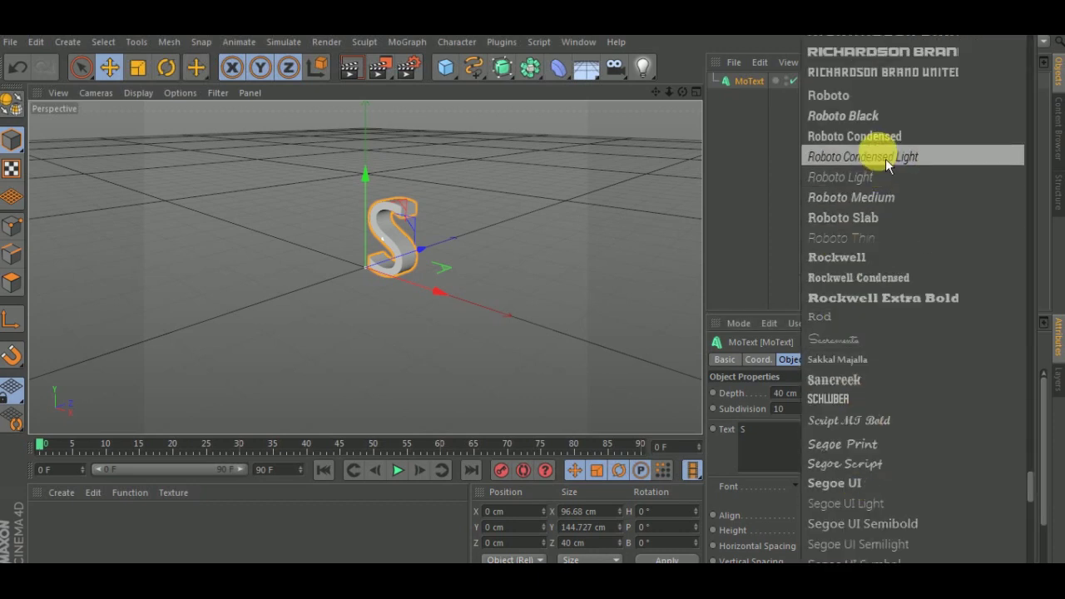
click(883, 127)
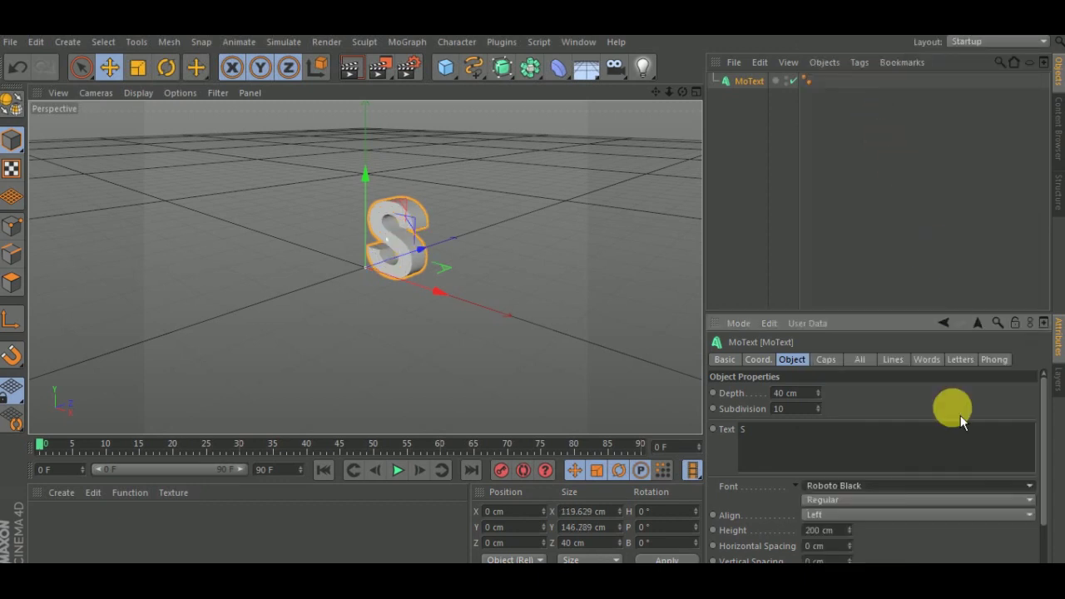
click(897, 503)
click(871, 542)
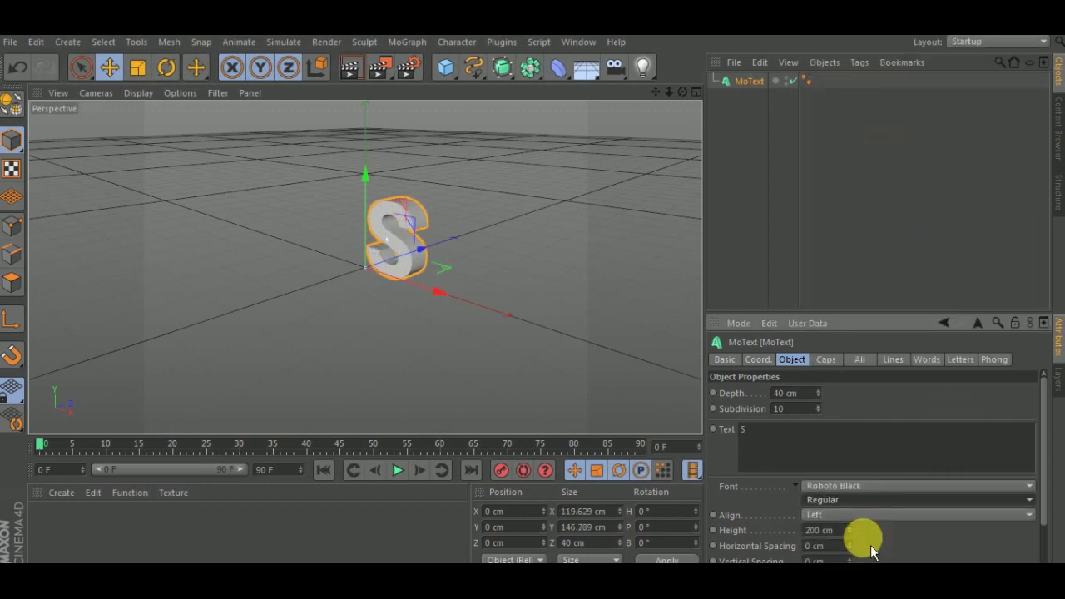
Step: Set the intermediate points to Subdivided with a 90° angle
alt+drag(410, 315, 428, 273)
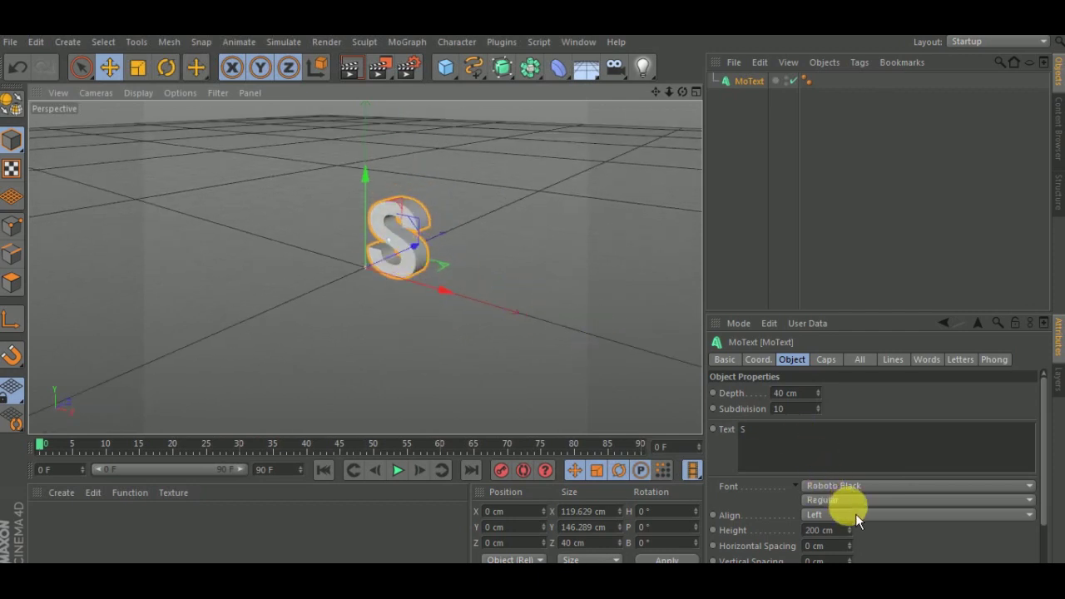
drag(1041, 468, 1041, 519)
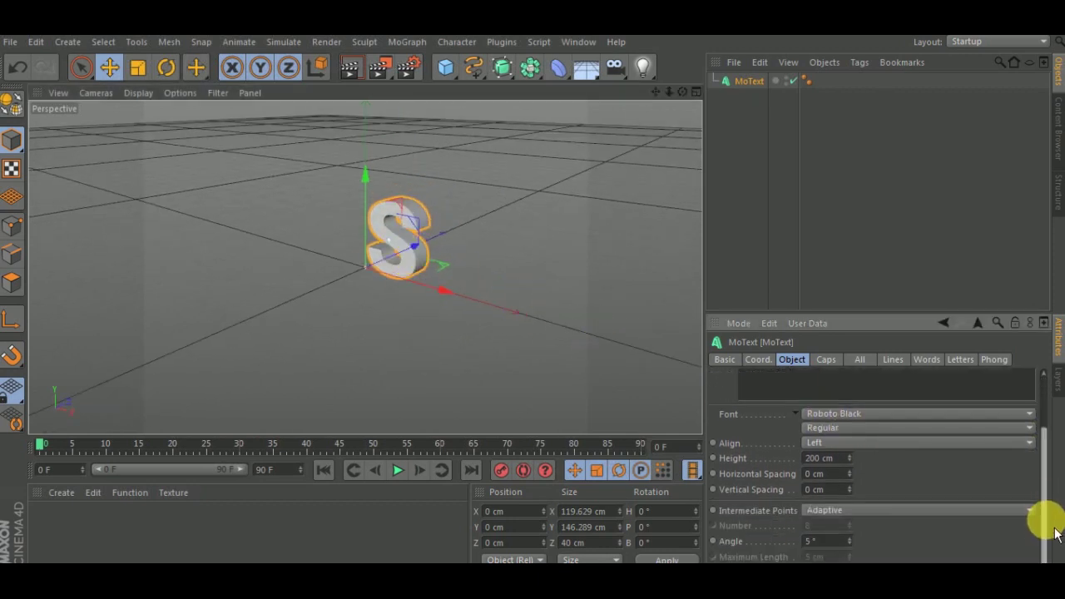
drag(871, 321, 880, 202)
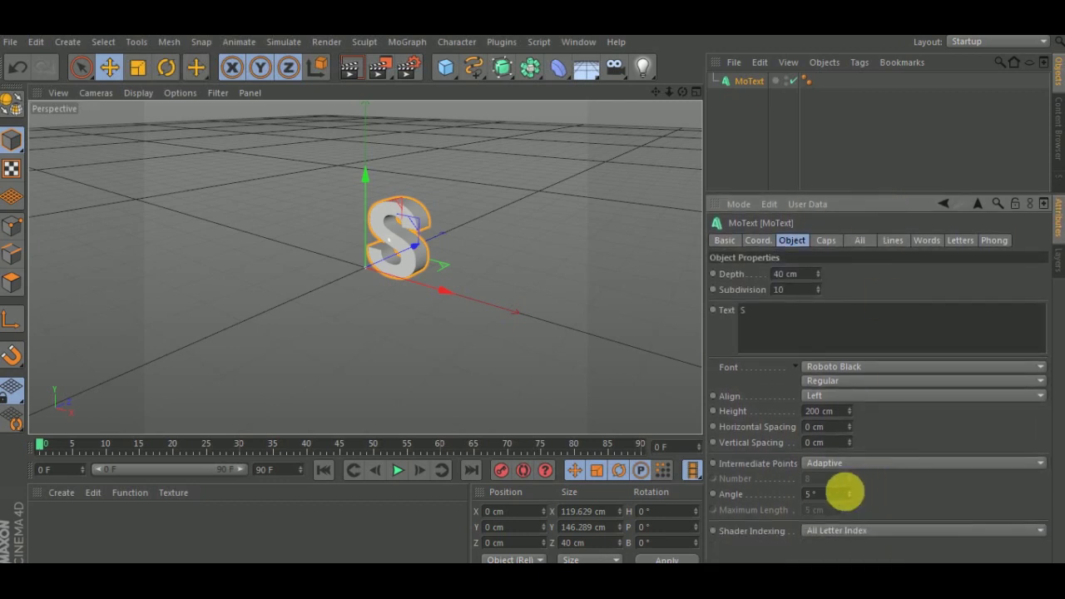
click(853, 466)
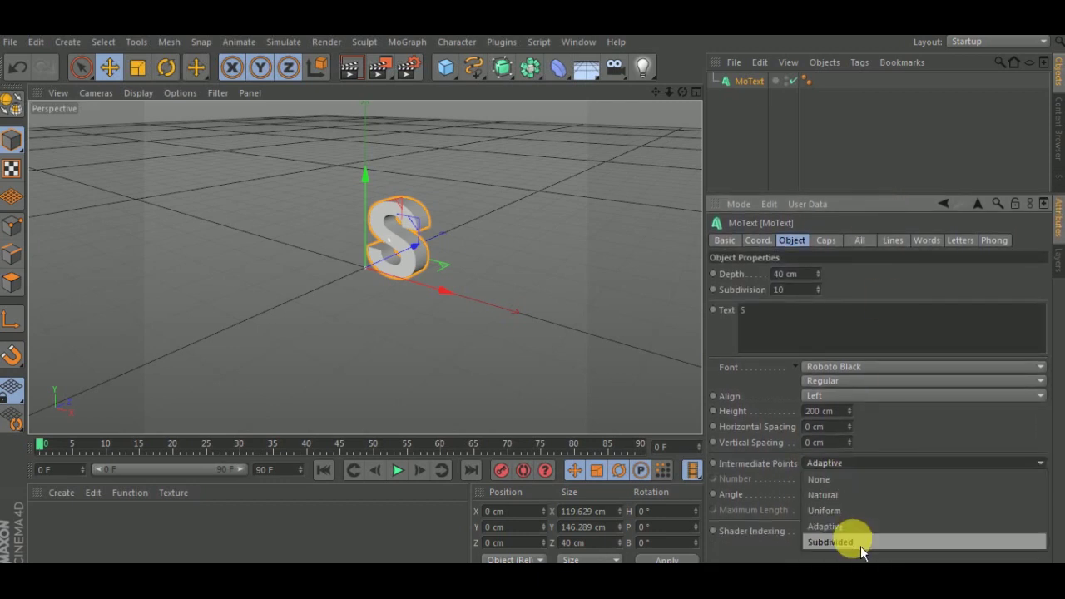
click(861, 544)
click(828, 493)
text(90)
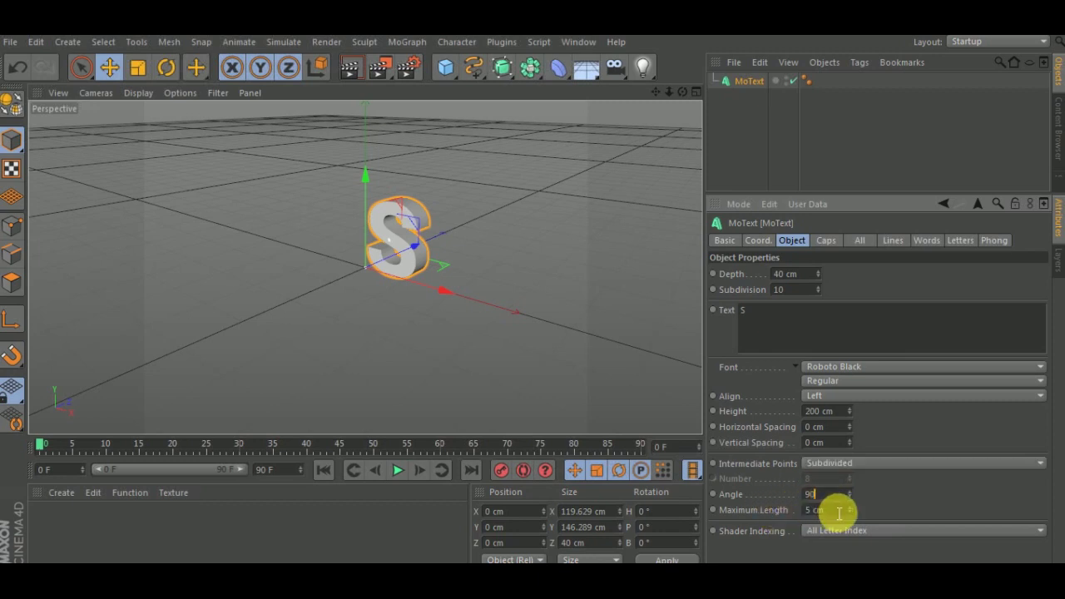
key(Return)
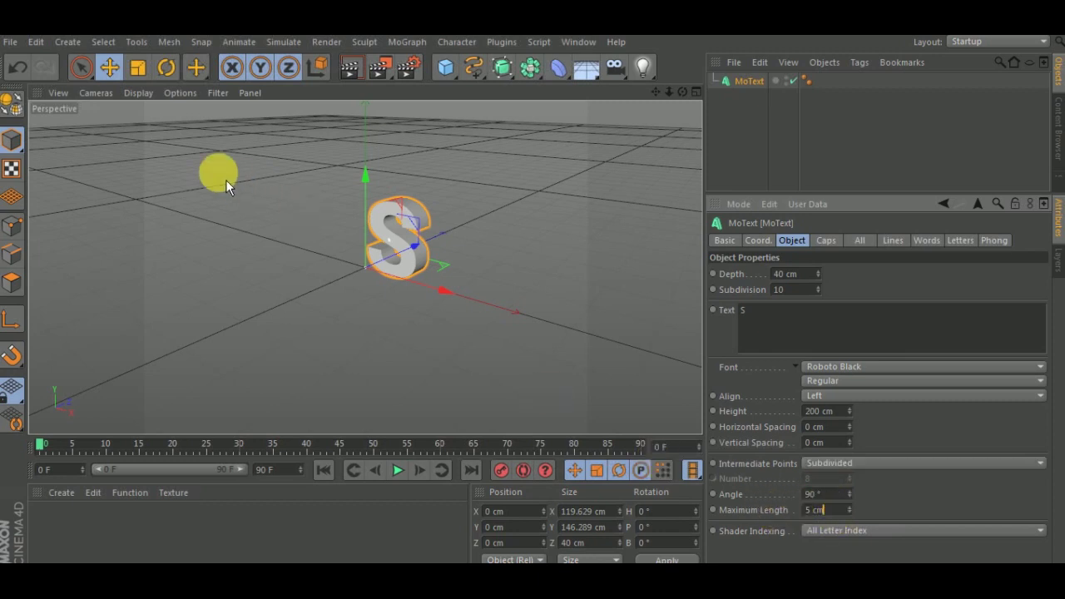
Step: Switch the viewport to Gouraud Shading (Lines) and set Maximum Length to 3 cm
click(140, 93)
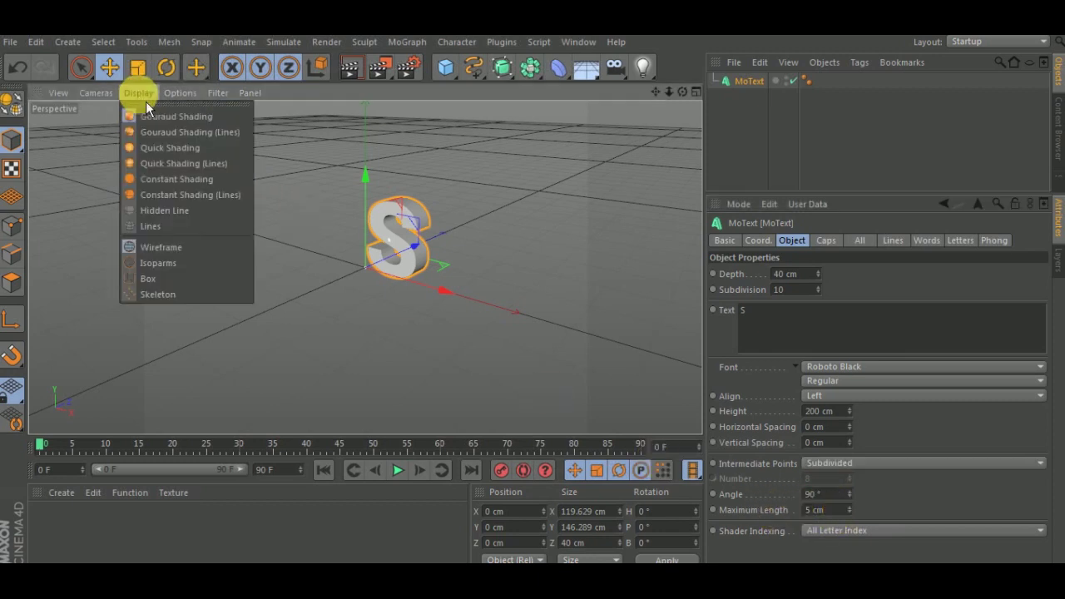
click(168, 139)
alt+drag(437, 318, 434, 242)
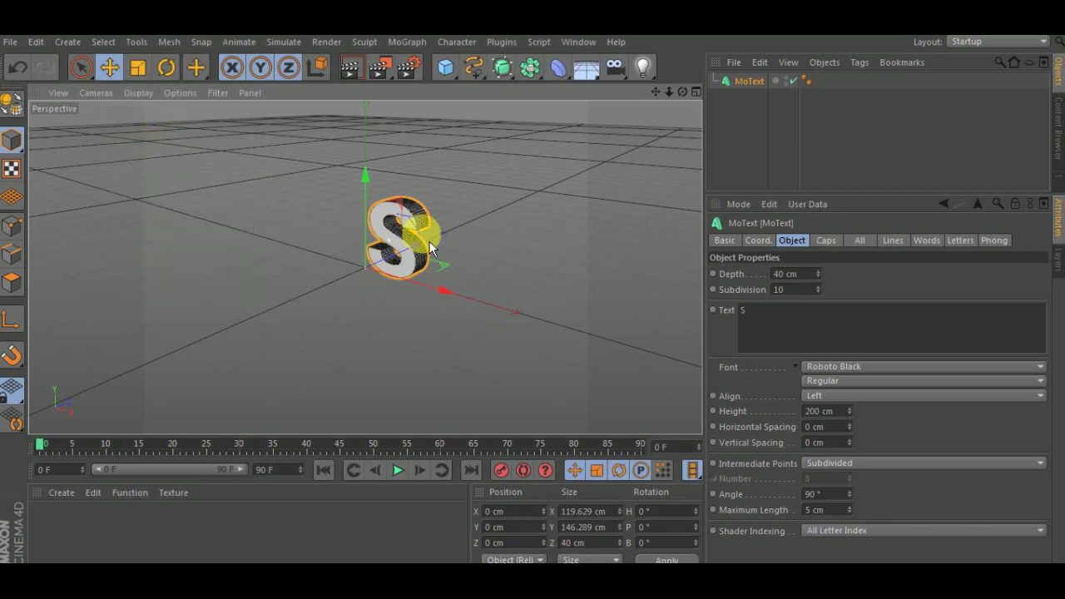
click(820, 510)
text(3)
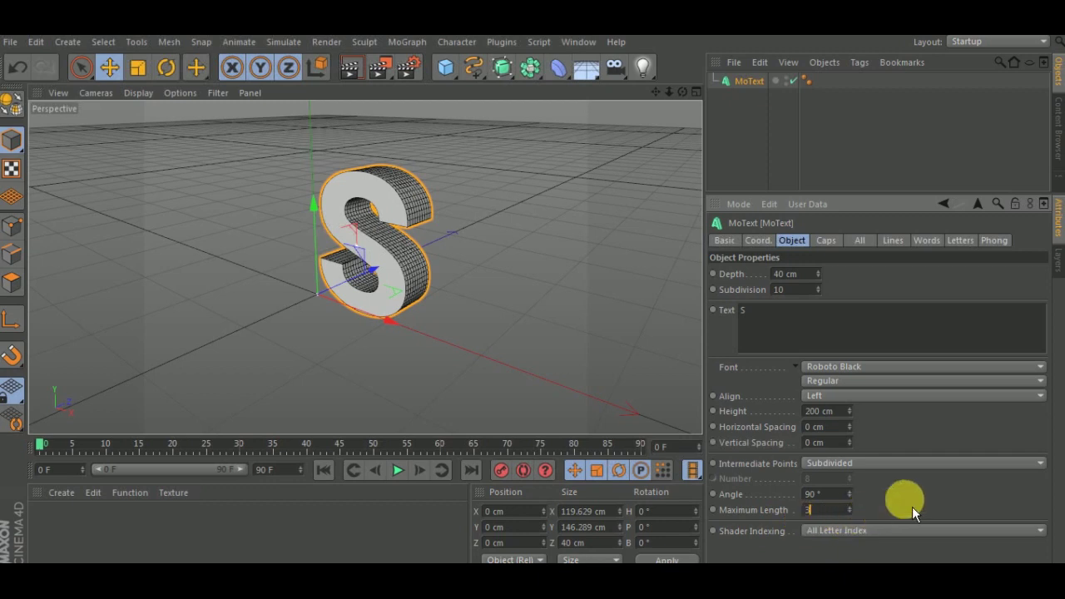
key(Return)
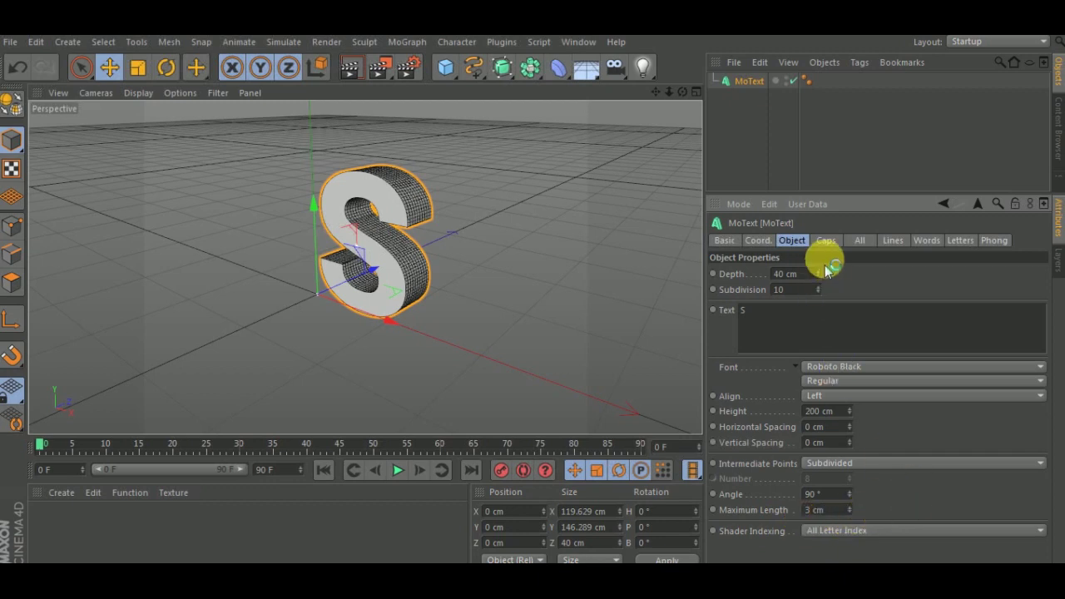
Step: Mesh the caps with Quadrangles on a Regular Grid 3 cm wide
click(828, 243)
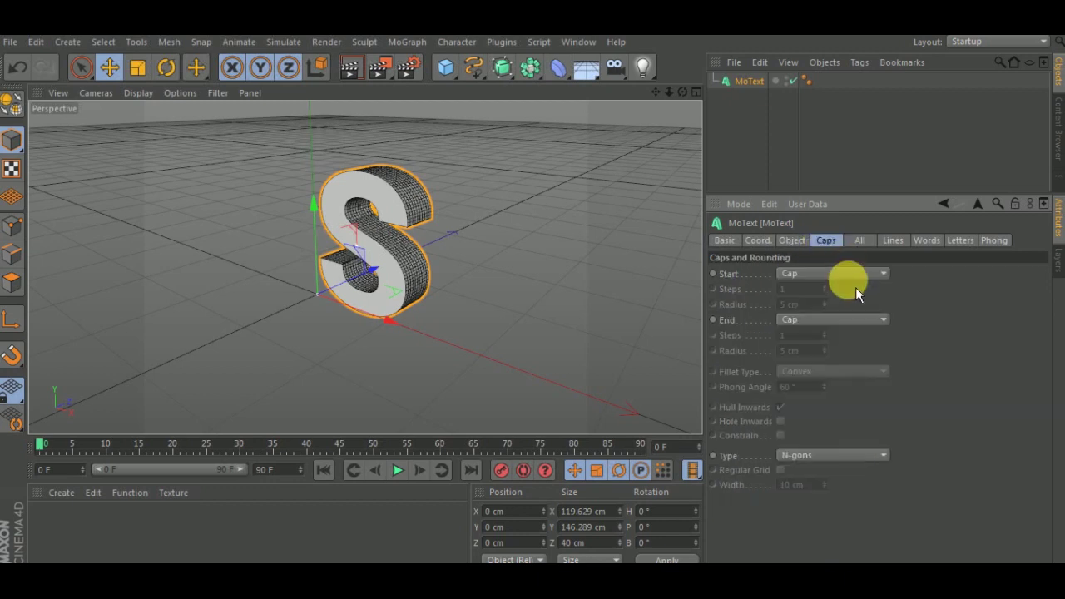
click(848, 455)
click(837, 489)
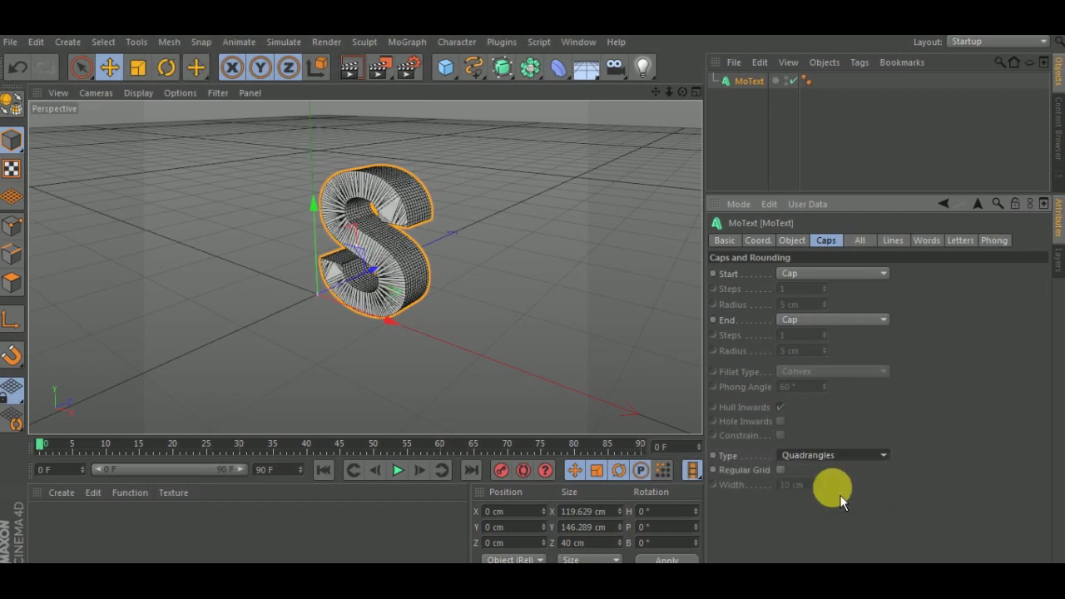
click(782, 471)
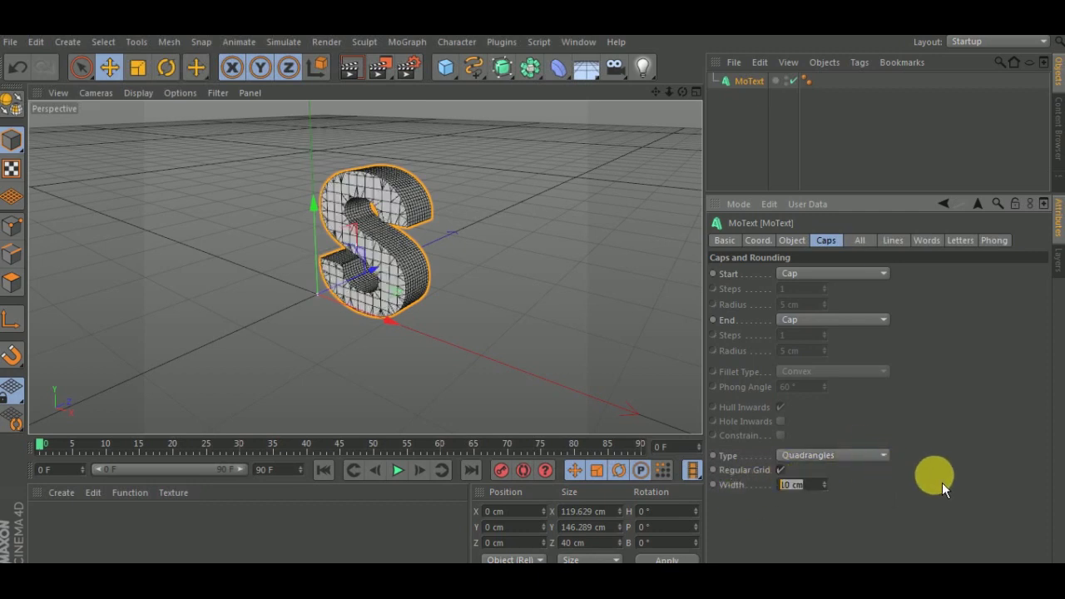
text(3)
key(Return)
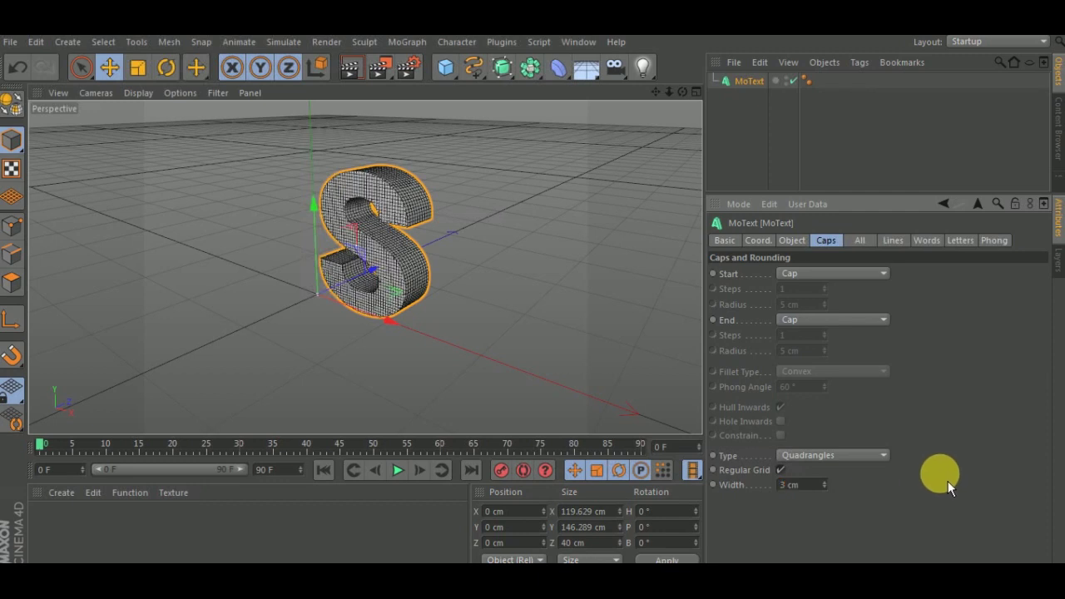
Step: Add a Landscape object with Spherical enabled
click(459, 75)
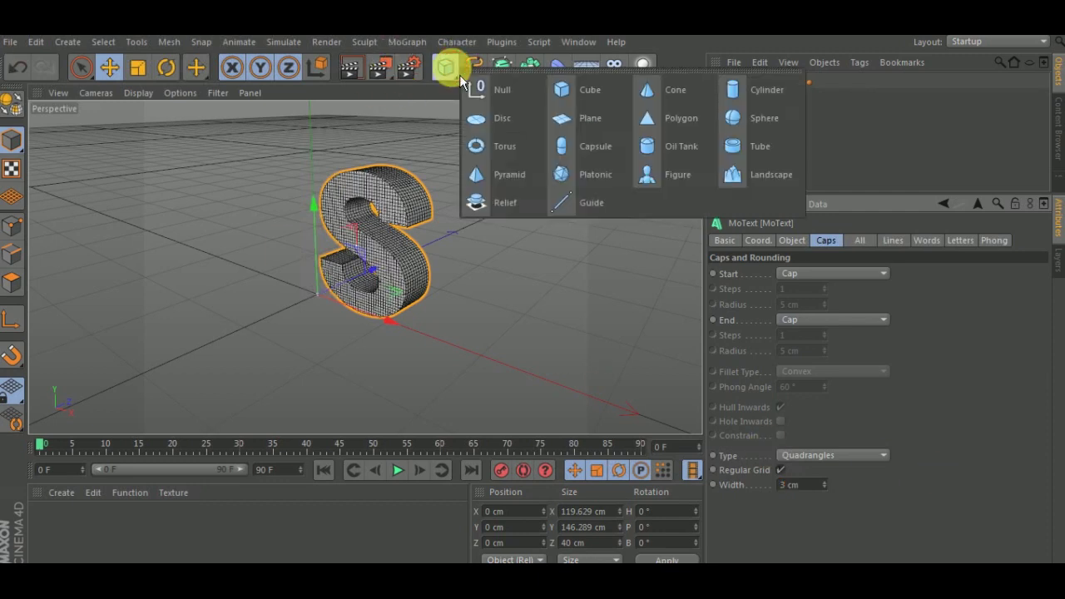
click(775, 175)
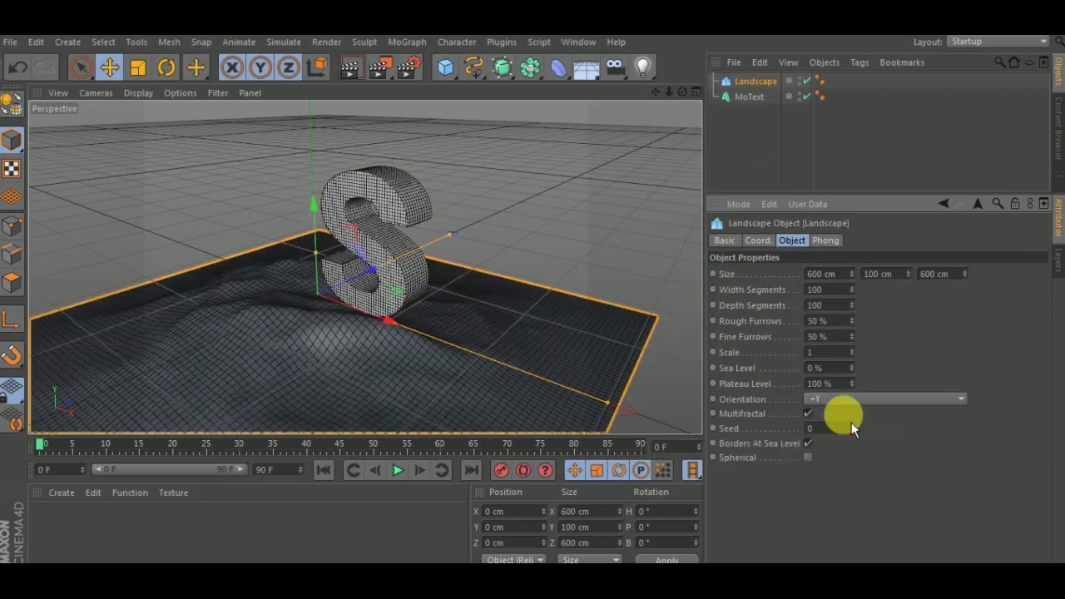
click(811, 444)
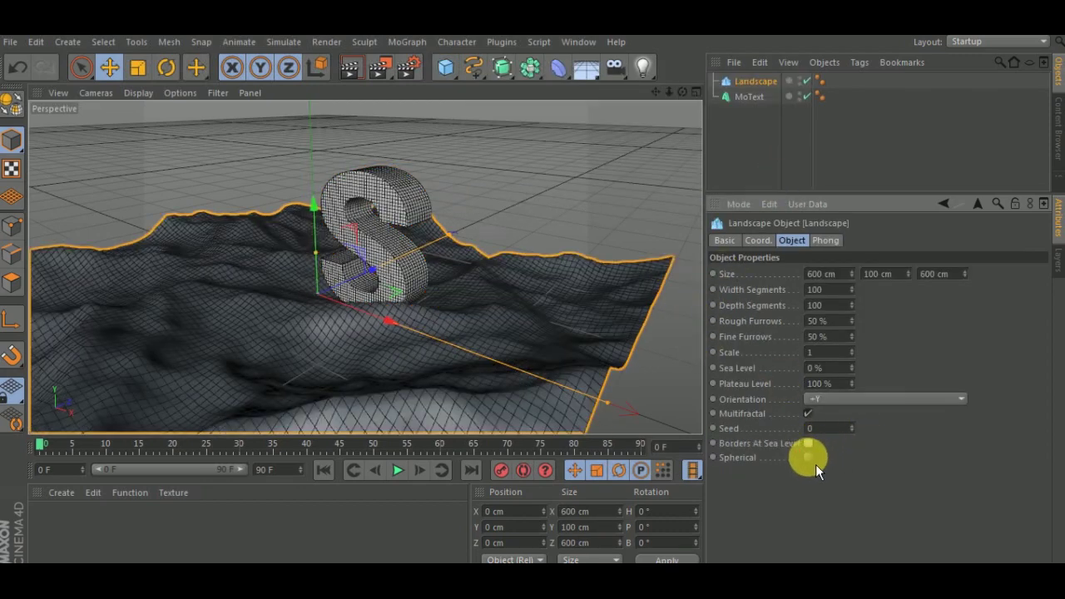
click(808, 458)
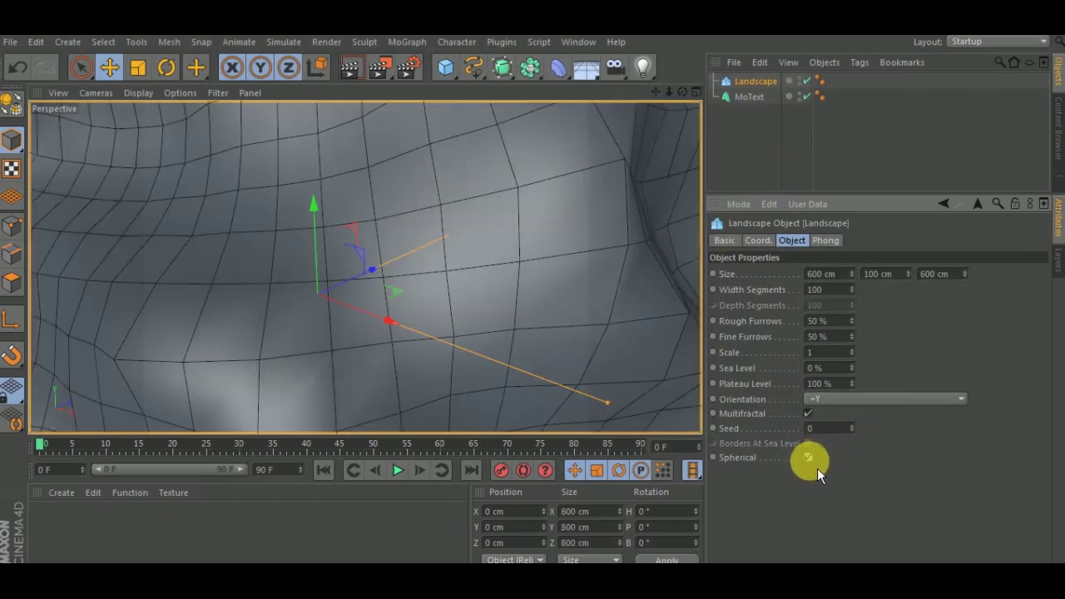
Step: Scale the landscape sphere down to about 112 cm and raise it to Y 18.114 cm
click(139, 68)
drag(390, 254, 335, 299)
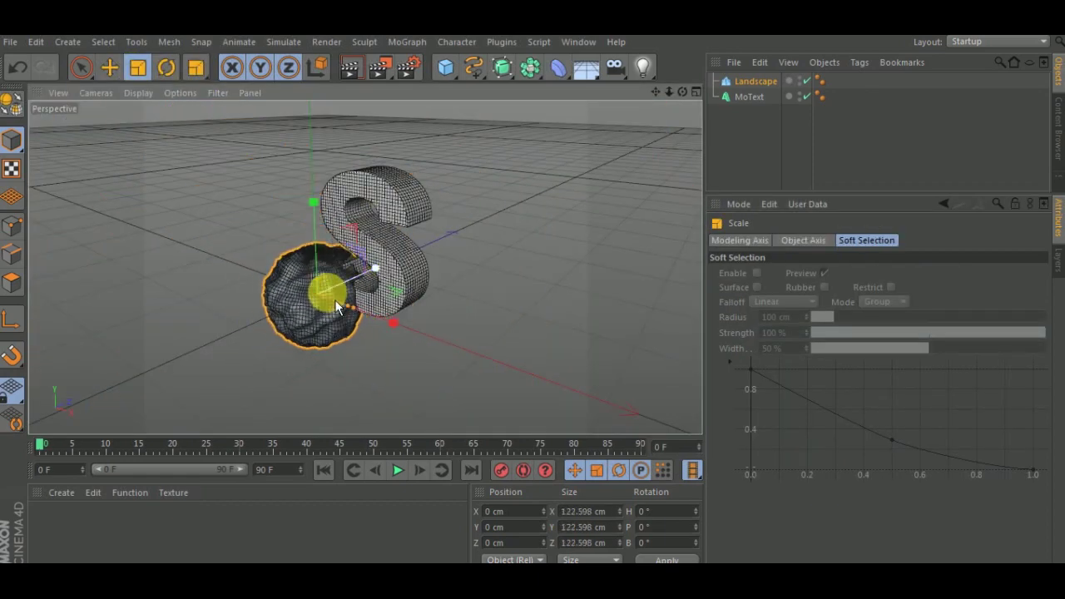
mouse_move(436, 330)
alt+mouse_down()
mouse_move(593, 318)
mouse_move(623, 385)
mouse_move(275, 302)
mouse_move(491, 331)
mouse_move(582, 274)
mouse_move(412, 287)
mouse_move(391, 256)
mouse_move(358, 239)
alt+mouse_up()
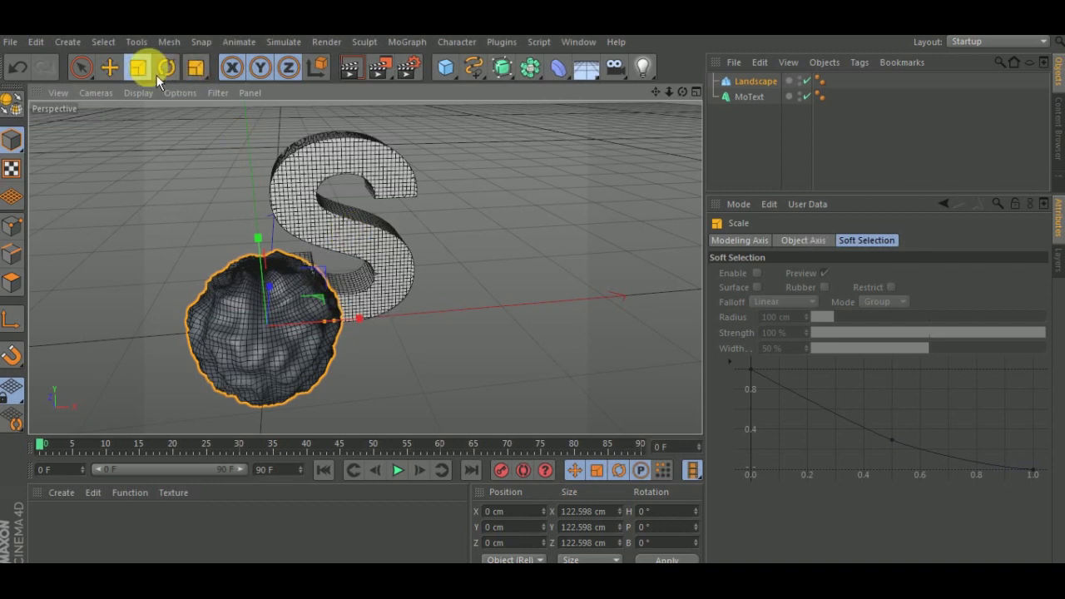
drag(323, 272, 321, 278)
click(109, 68)
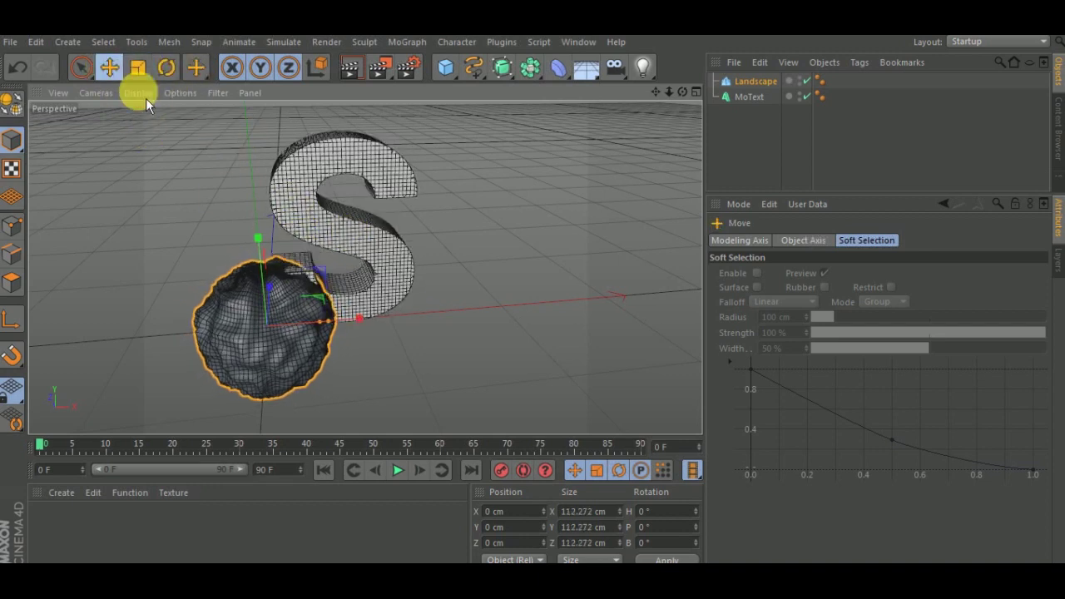
drag(258, 239, 255, 221)
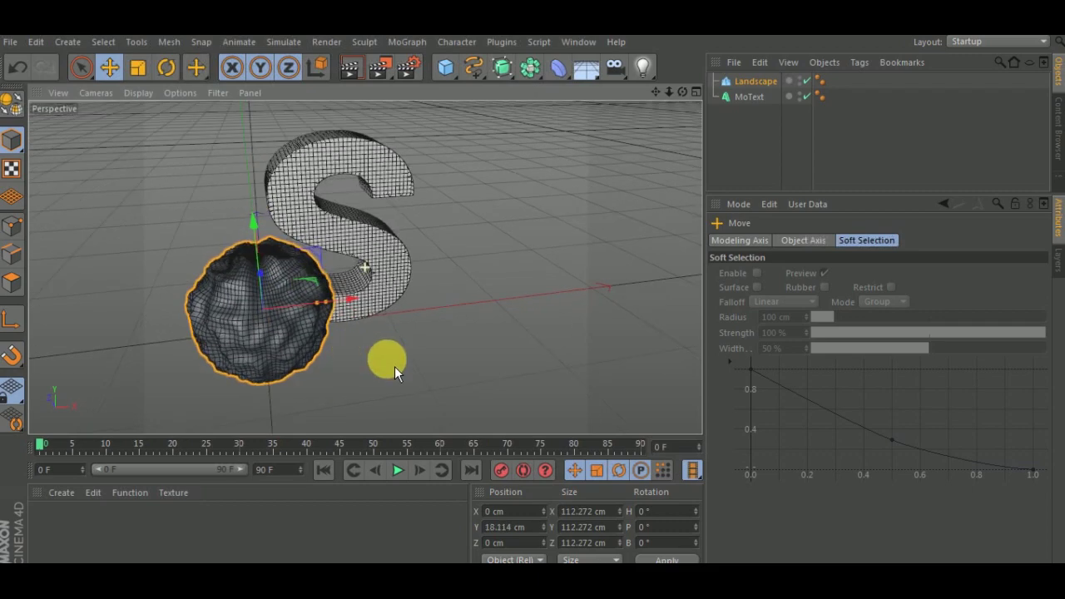
mouse_move(394, 366)
alt+mouse_down()
mouse_move(625, 268)
mouse_move(308, 330)
alt+mouse_up()
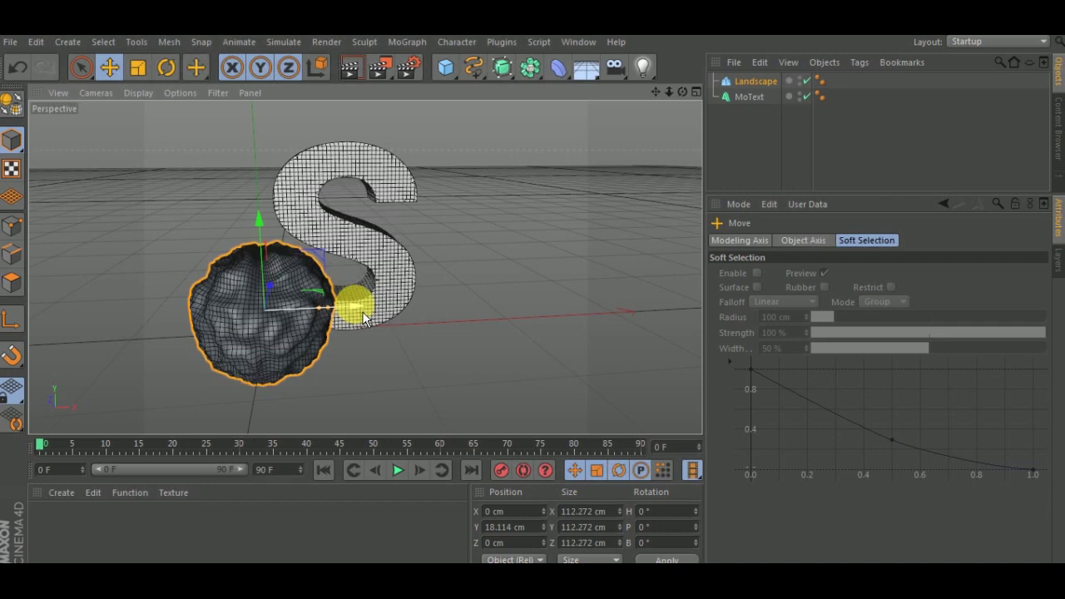
Step: Duplicate the sphere to the S's top right and shrink the copy to about 63%
ctrl+drag(356, 306, 512, 312)
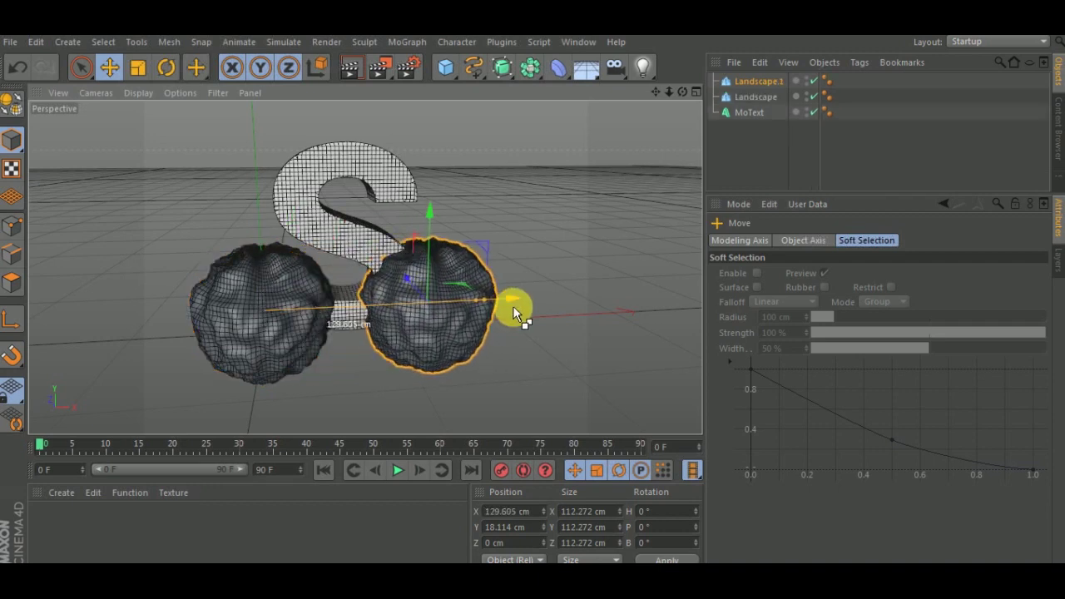
drag(427, 214, 431, 99)
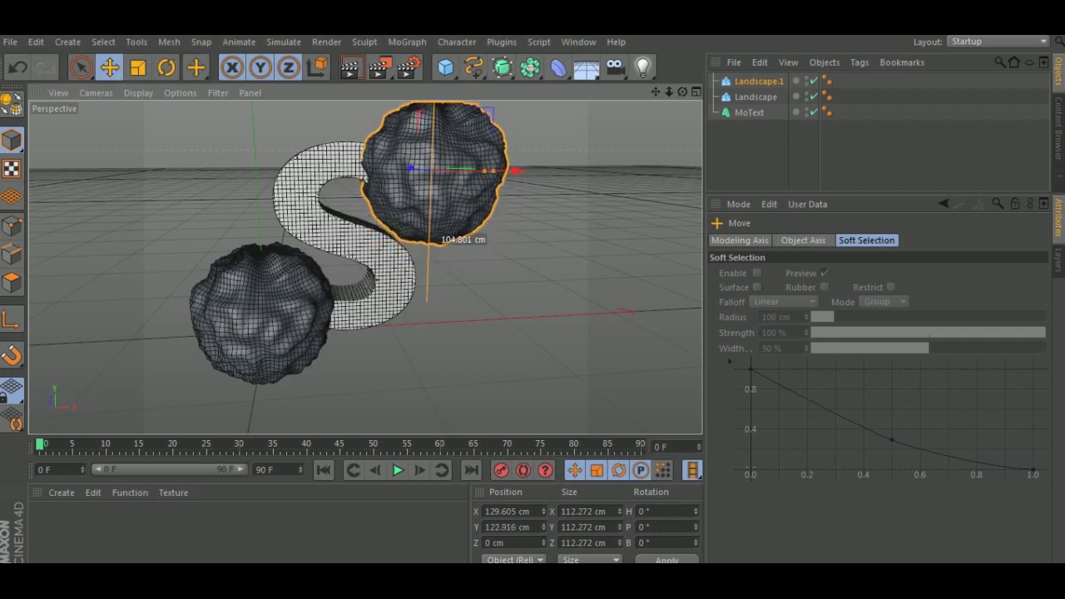
drag(430, 233, 436, 240)
key(9)
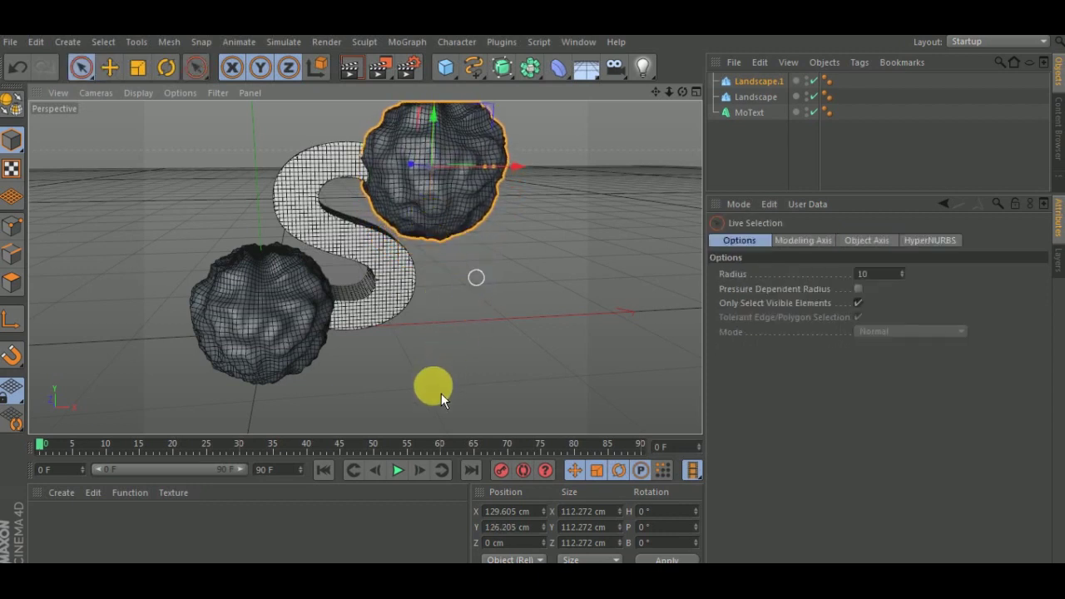
click(460, 338)
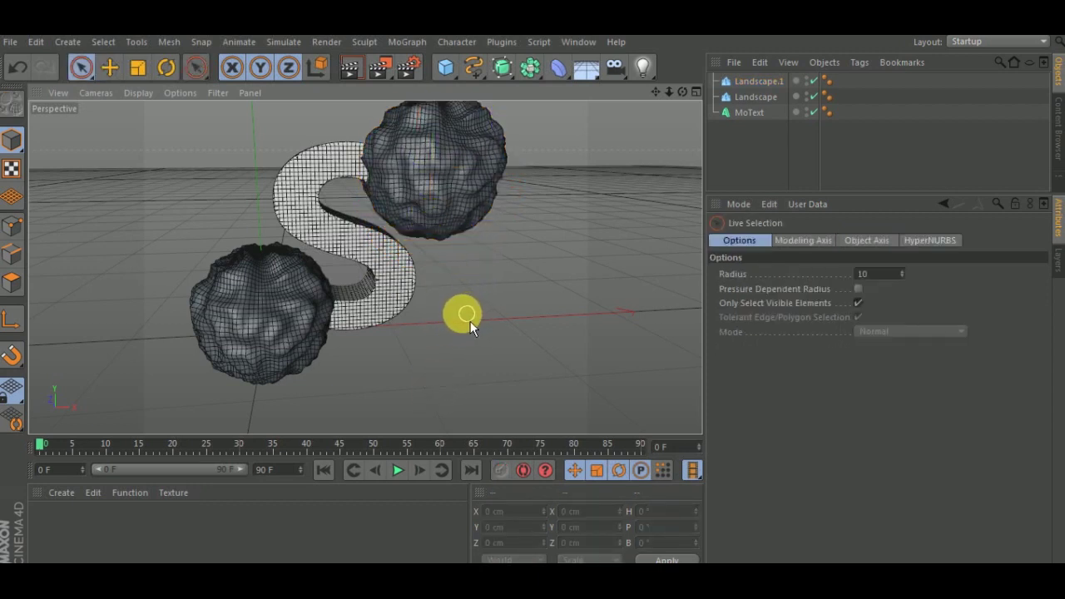
click(109, 68)
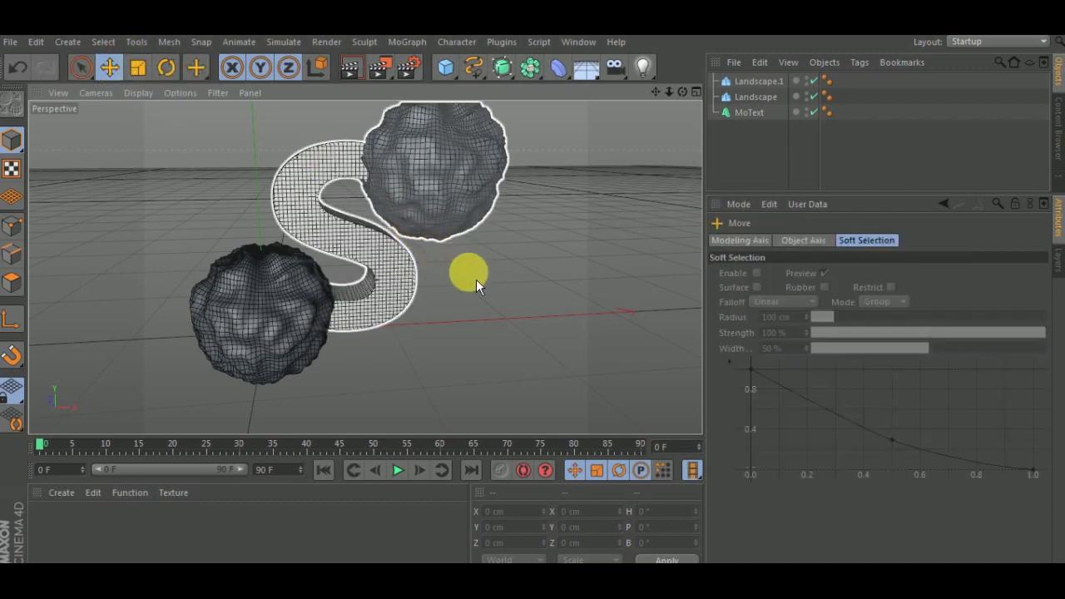
mouse_move(476, 280)
alt+mouse_down()
mouse_move(448, 318)
mouse_move(175, 362)
mouse_move(470, 353)
mouse_move(277, 208)
alt+mouse_up()
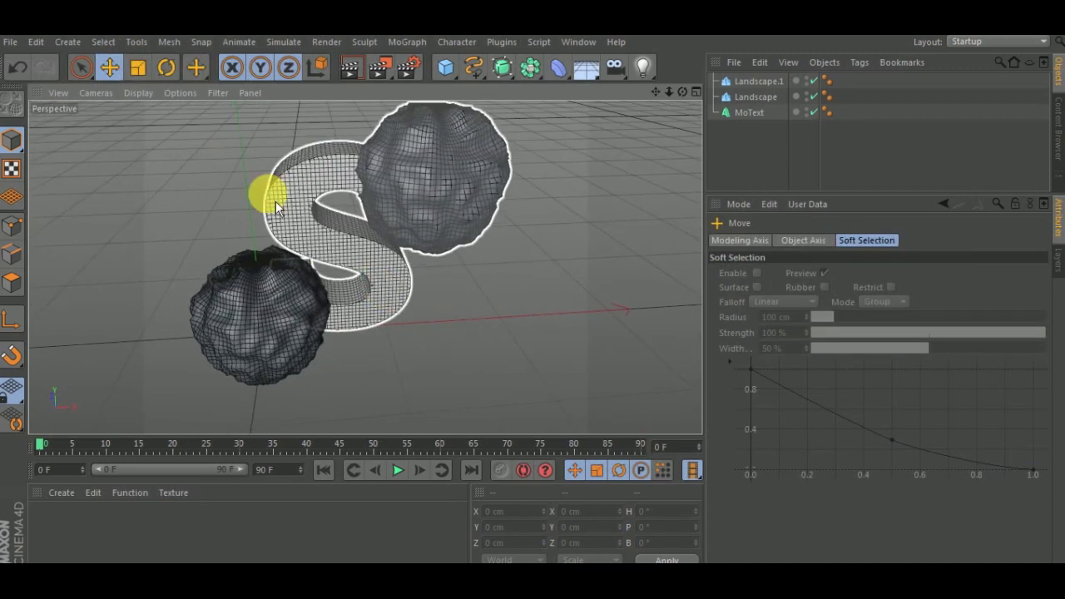
click(138, 68)
click(481, 186)
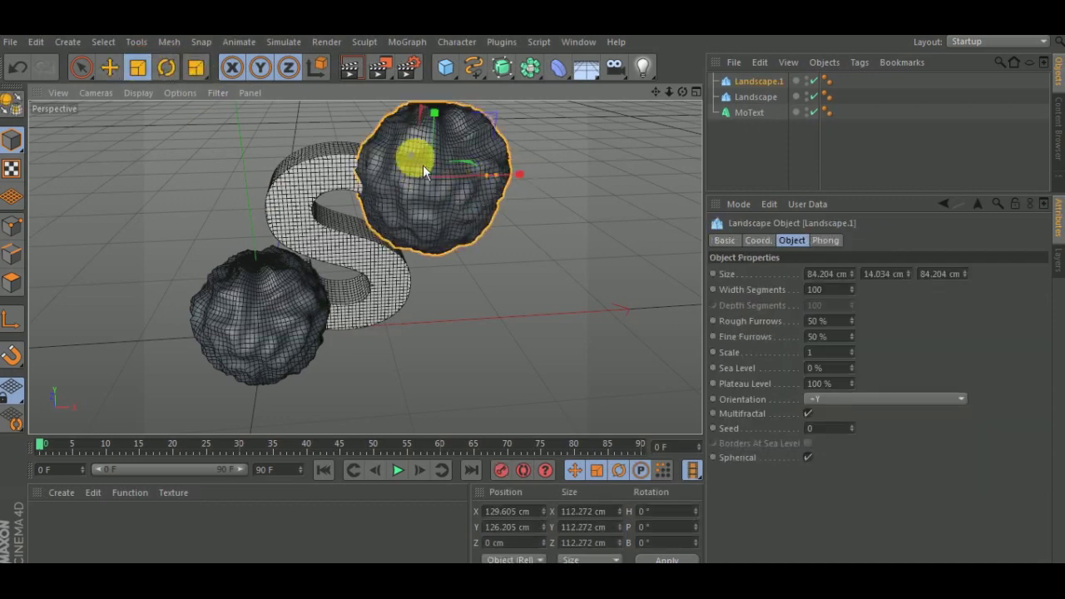
mouse_move(507, 132)
mouse_down()
mouse_move(501, 123)
mouse_move(448, 272)
mouse_move(141, 201)
mouse_move(51, 194)
mouse_move(418, 216)
mouse_up()
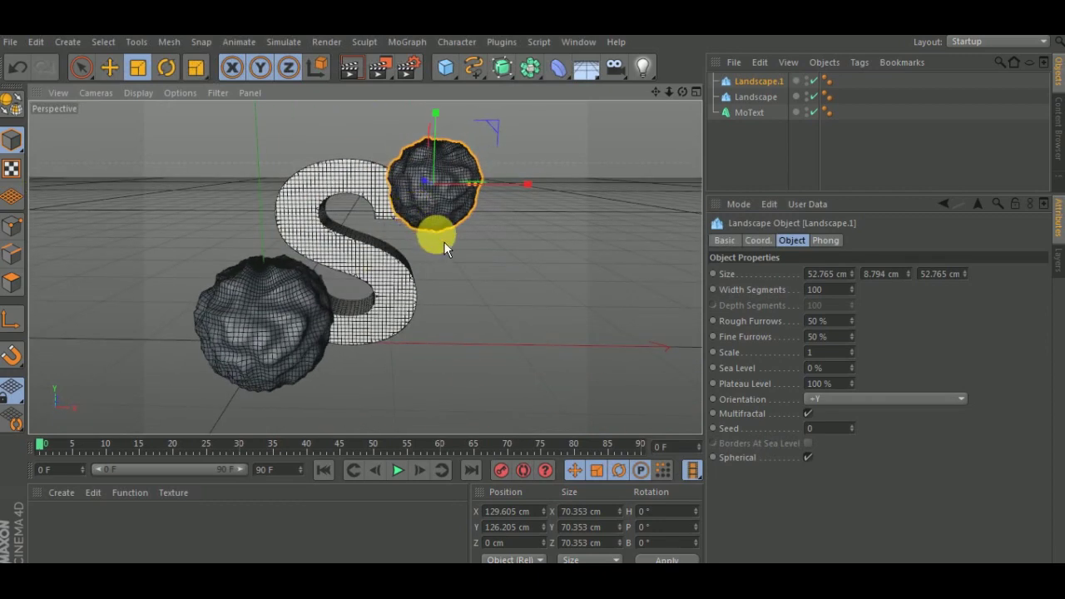
Step: Duplicate the small sphere to the lower right, enlarge it about 136%, and push it to Z 23.693 cm
click(122, 73)
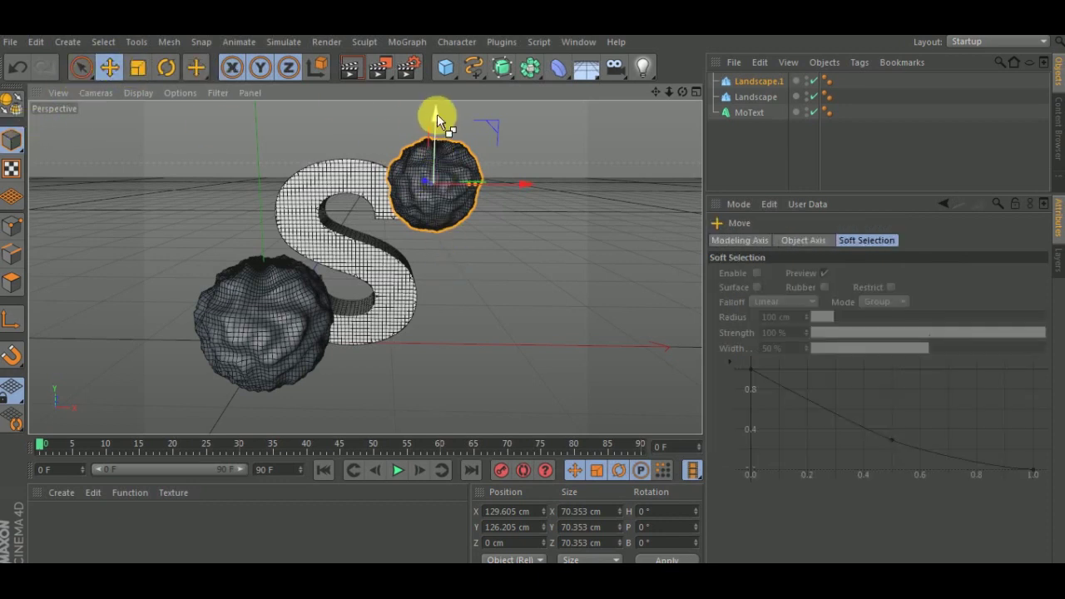
drag(437, 116, 433, 239)
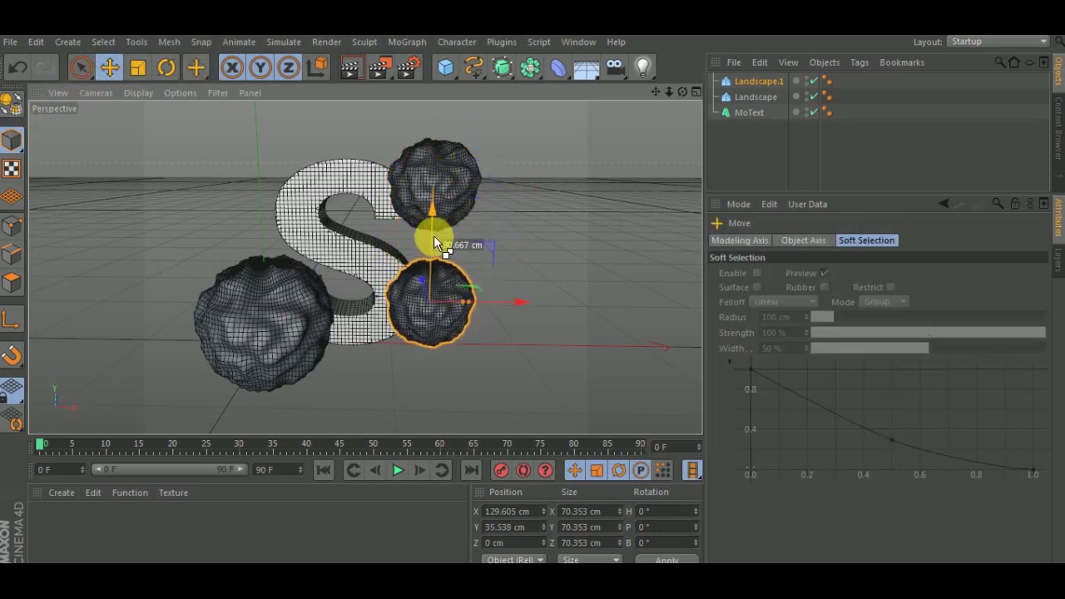
click(146, 71)
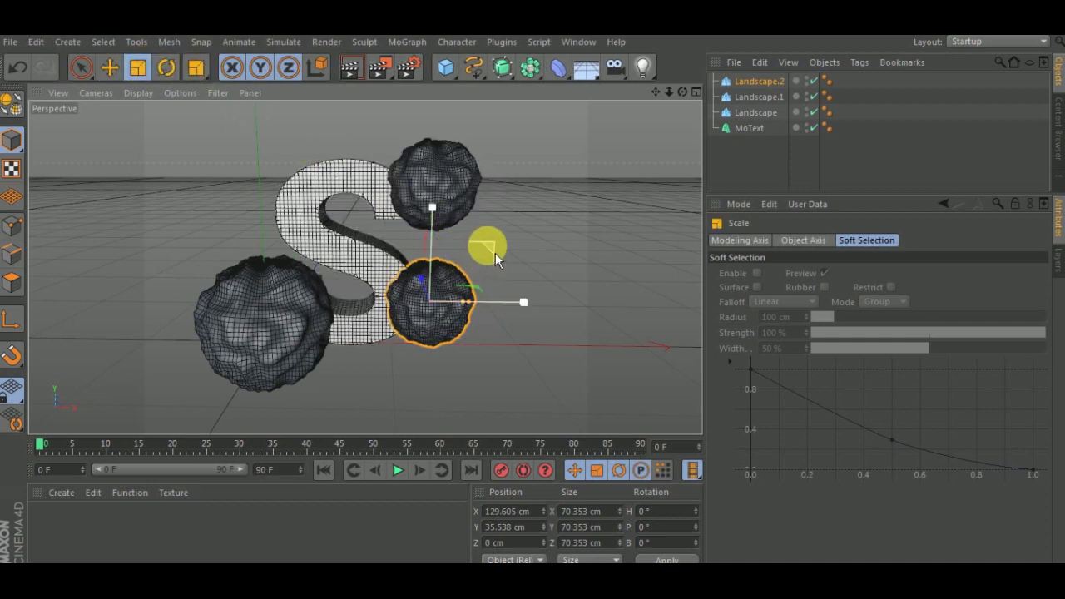
drag(495, 253, 519, 234)
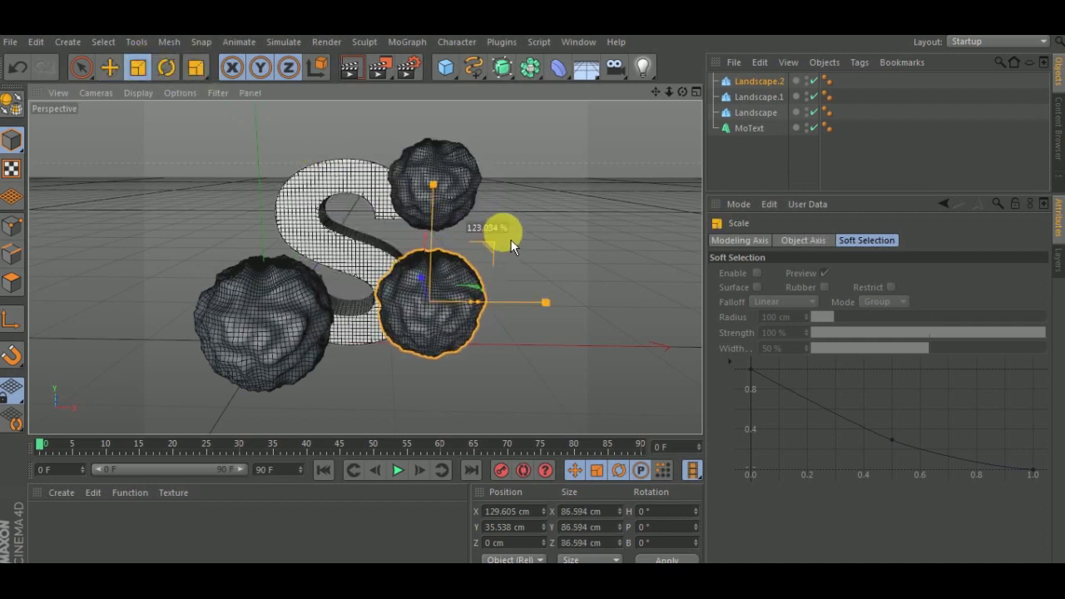
alt+drag(529, 296, 98, 309)
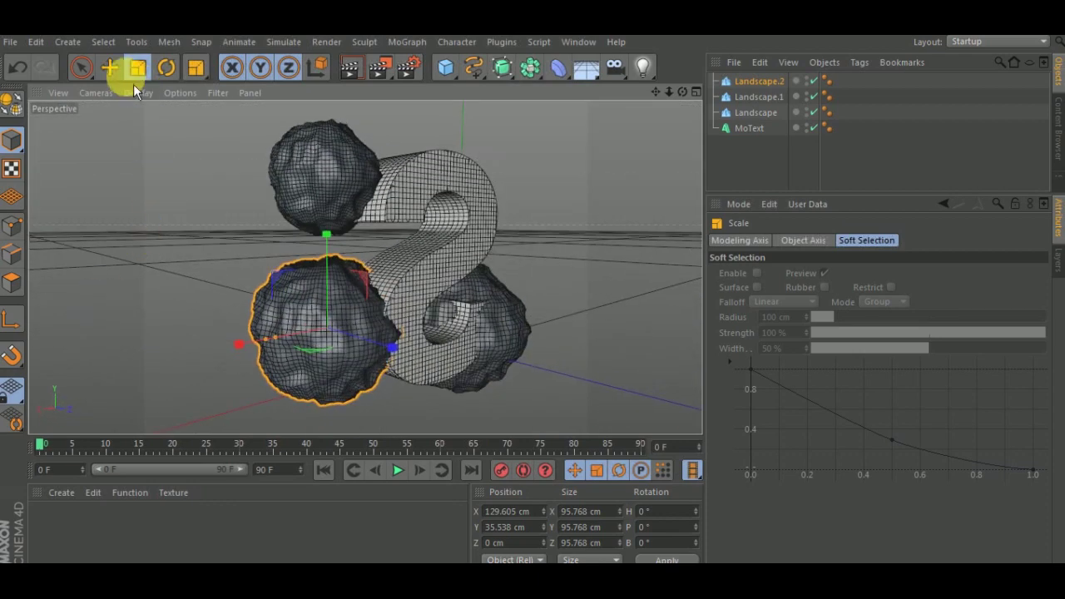
key(e)
drag(394, 351, 418, 370)
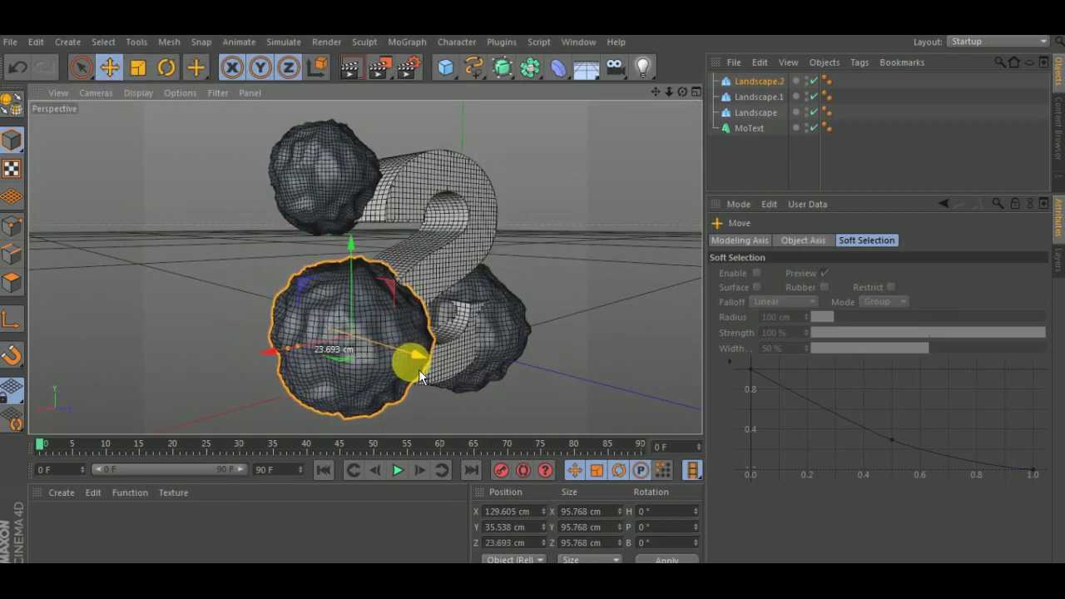
mouse_move(340, 360)
alt+mouse_down()
mouse_move(631, 383)
mouse_move(454, 362)
alt+mouse_up()
mouse_move(668, 99)
mouse_down()
mouse_move(418, 385)
mouse_move(561, 363)
mouse_move(384, 326)
mouse_move(168, 352)
mouse_move(357, 336)
mouse_up()
alt+drag(473, 335, 483, 337)
scroll(483, 337, down, 3)
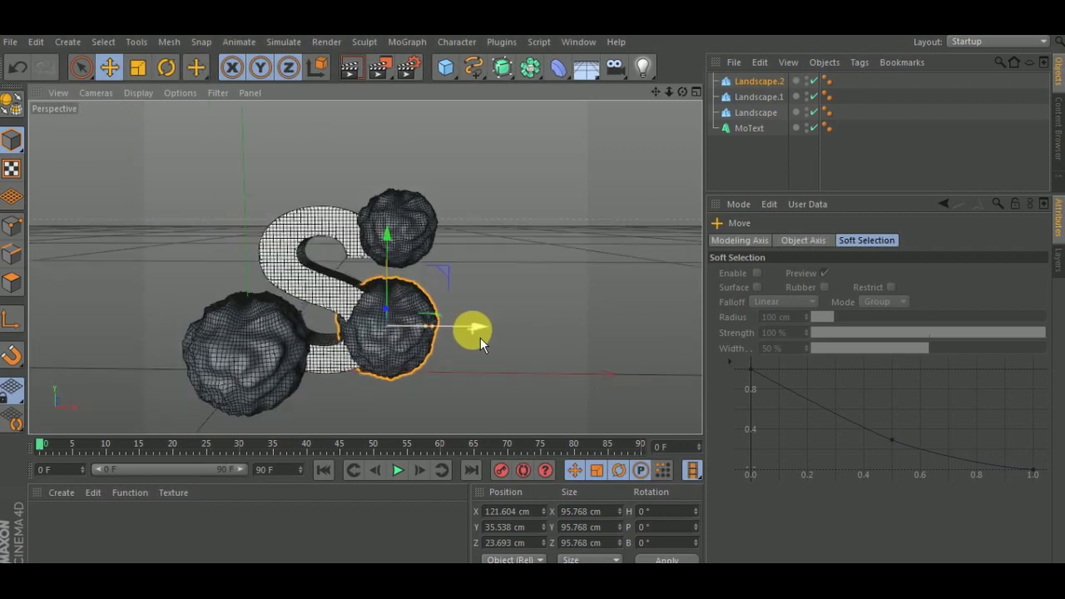
Step: Make all three Landscape spheres editable and connect them into Landscape.3
click(758, 81)
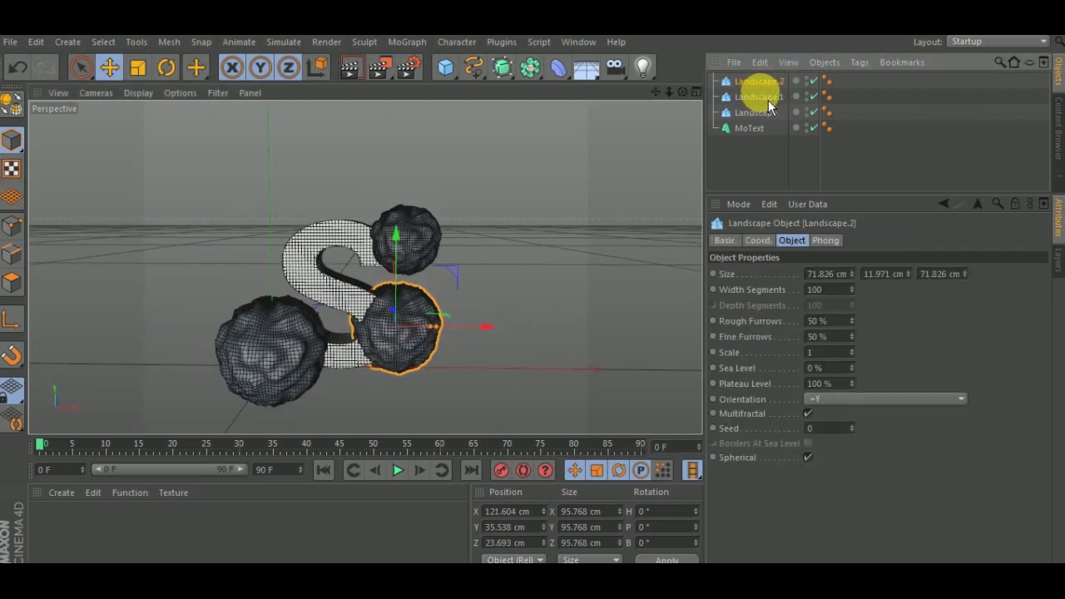
ctrl+click(768, 98)
ctrl+click(768, 112)
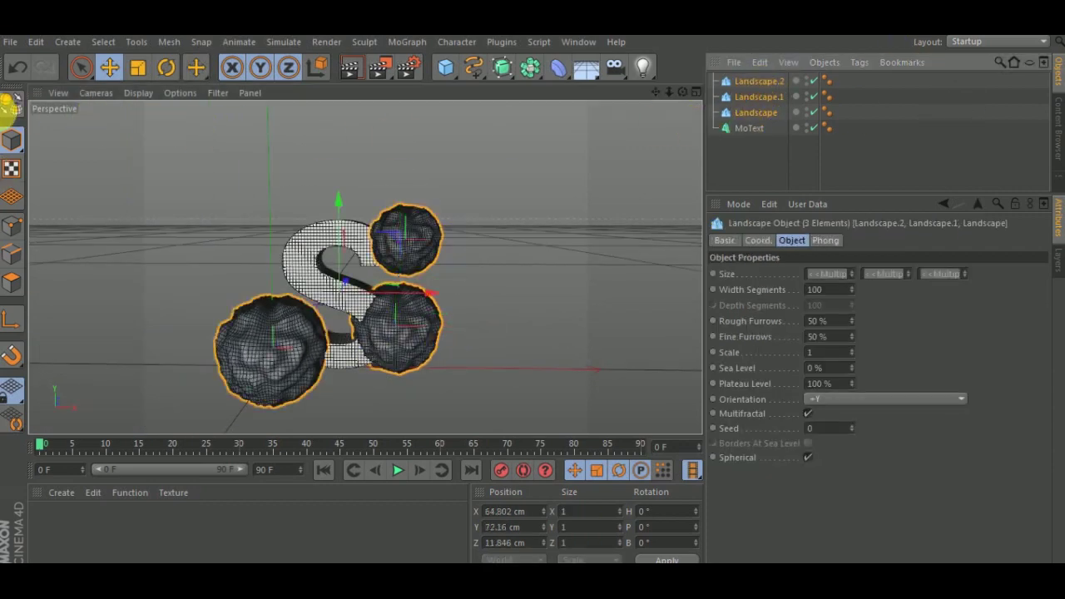
click(11, 104)
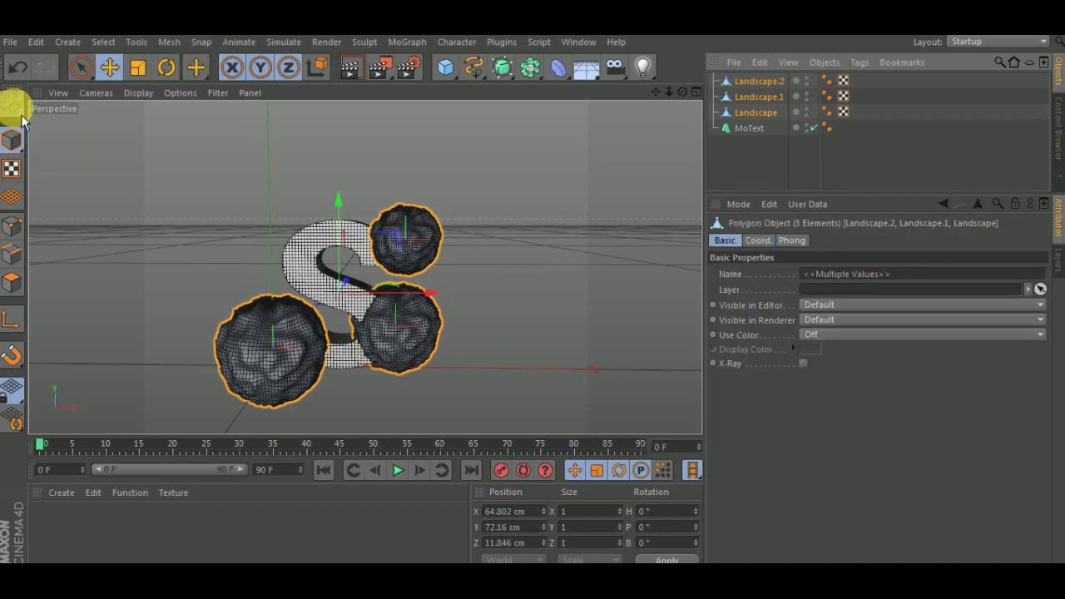
right_click(773, 117)
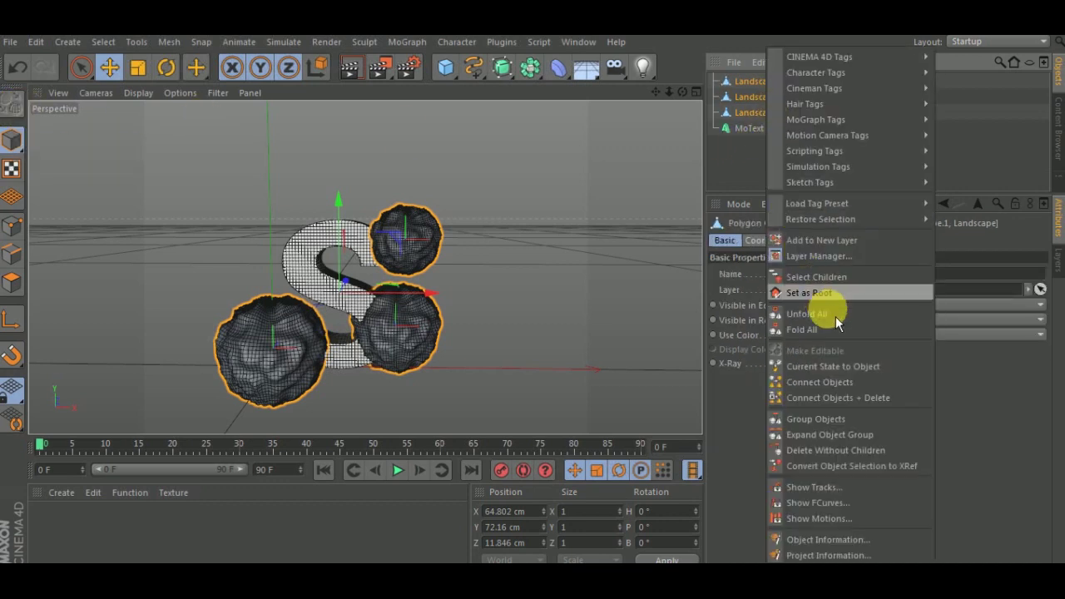
click(874, 398)
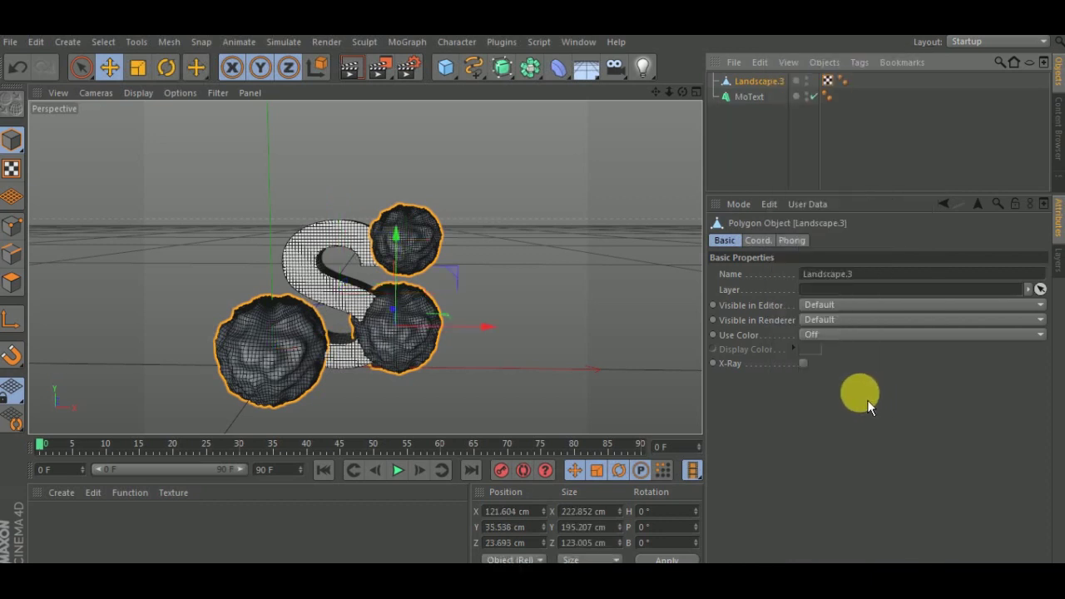
click(535, 79)
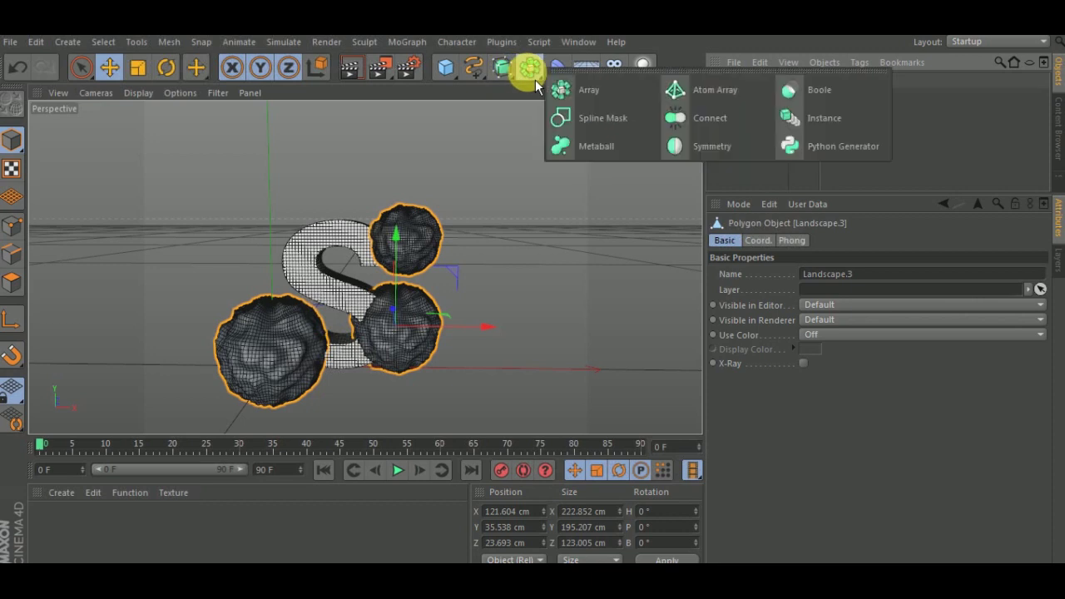
Step: Add a Boole with MoText above Landscape.3 as its children
click(820, 98)
click(759, 116)
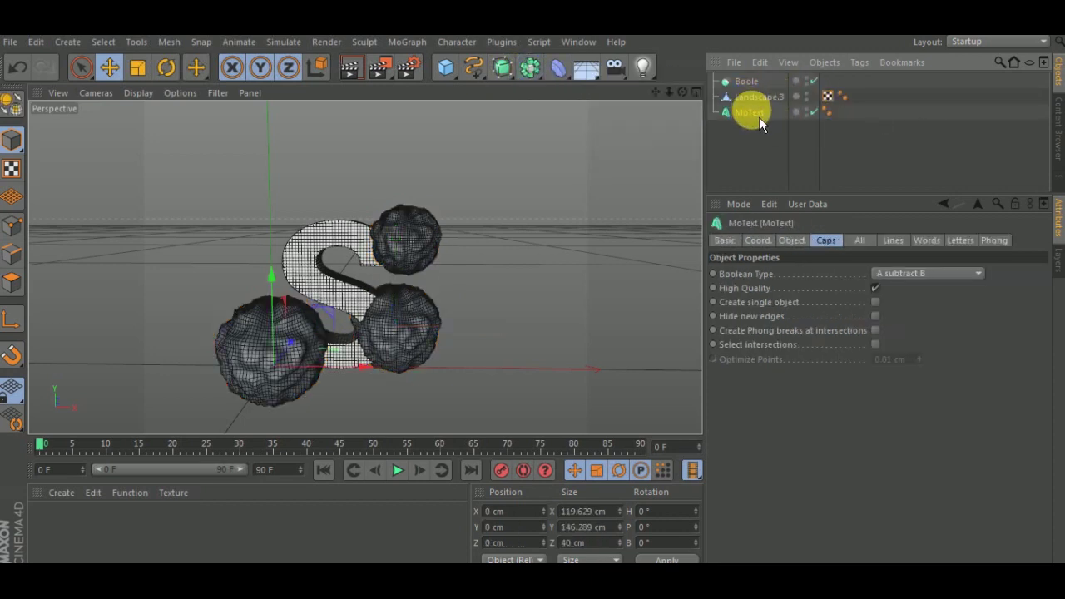
mouse_move(764, 118)
mouse_down()
mouse_move(758, 92)
mouse_move(766, 99)
mouse_up()
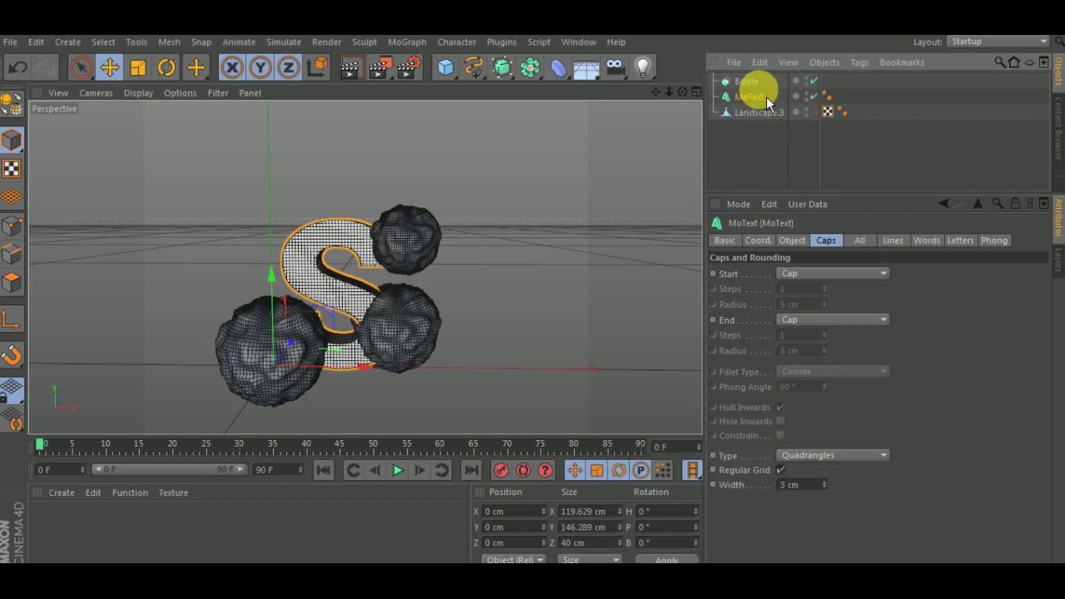
ctrl+click(765, 113)
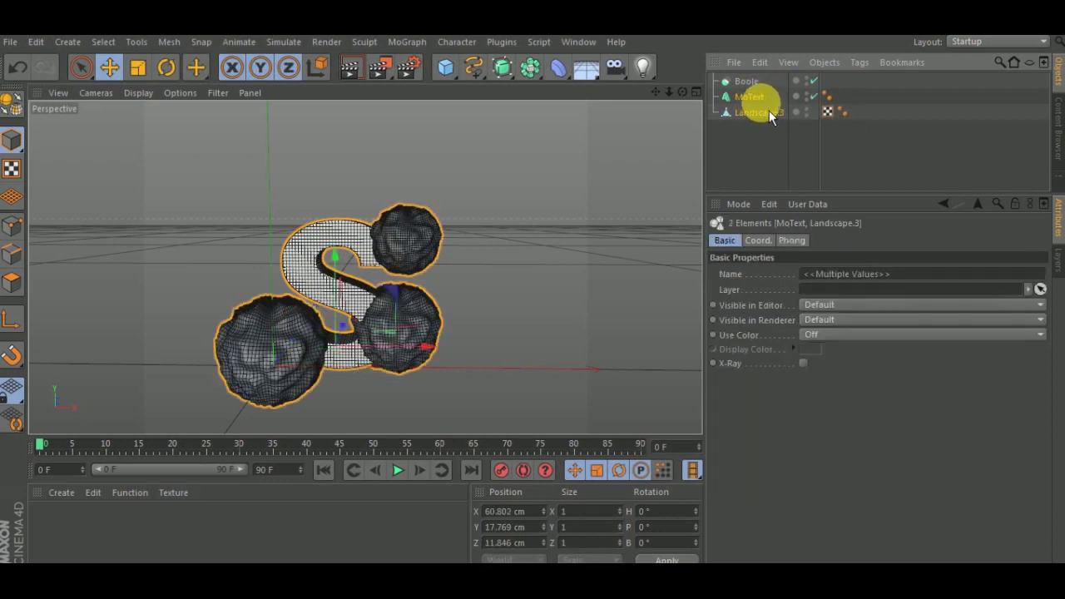
drag(762, 79, 763, 81)
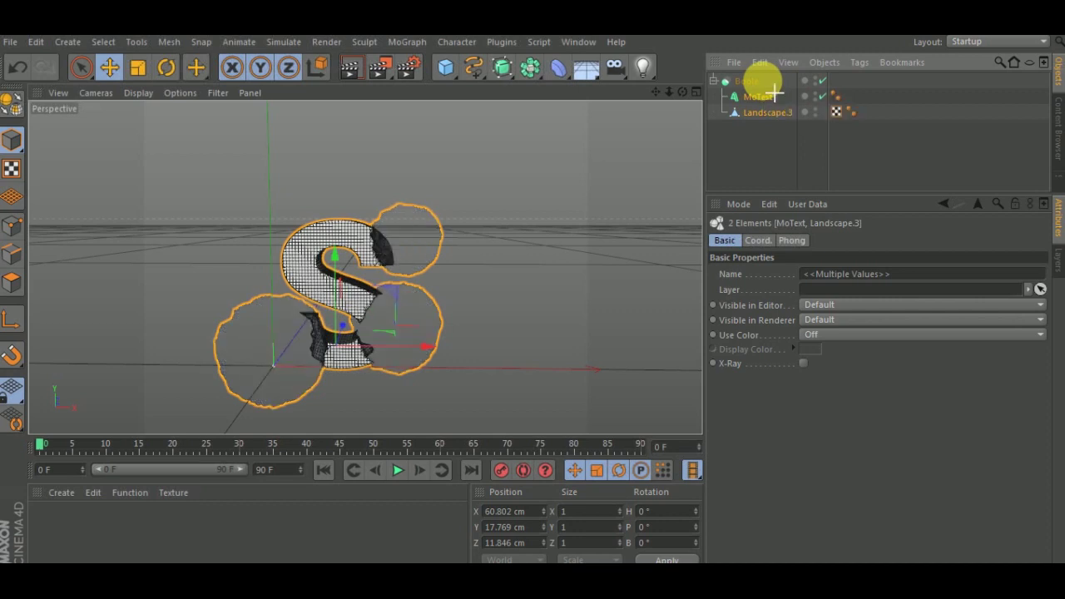
click(770, 89)
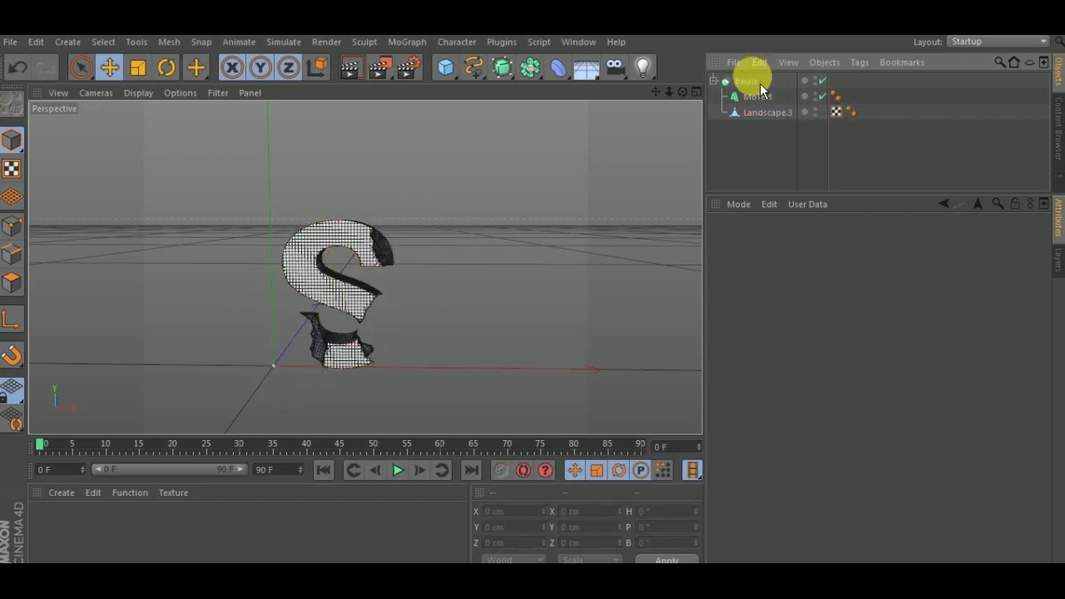
Step: Copy and paste the Boole, setting the copy's Boolean Type to A intersect B
click(759, 83)
click(760, 63)
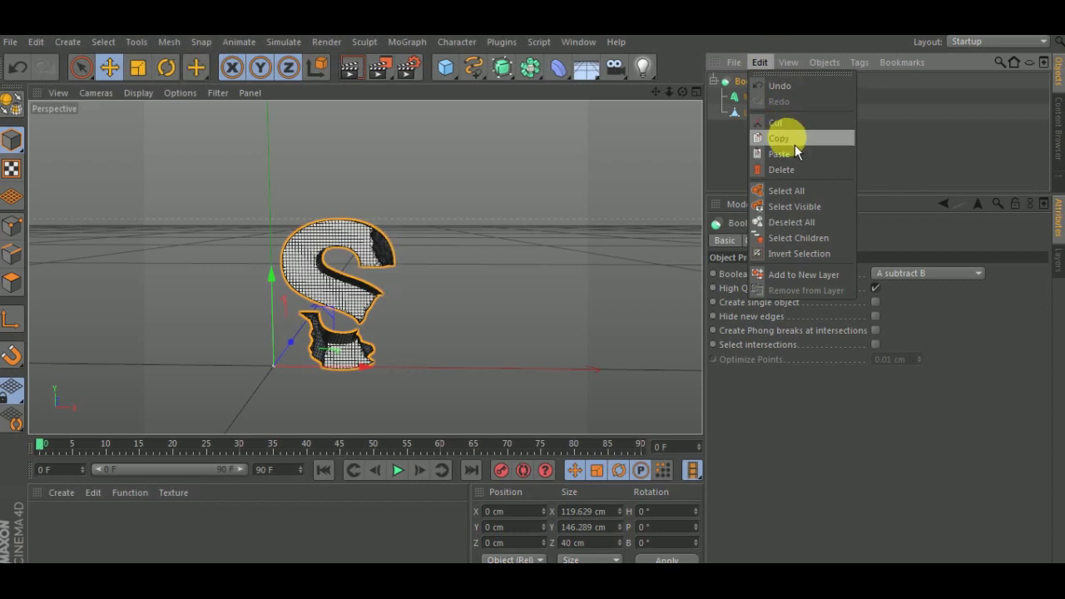
click(794, 138)
click(759, 62)
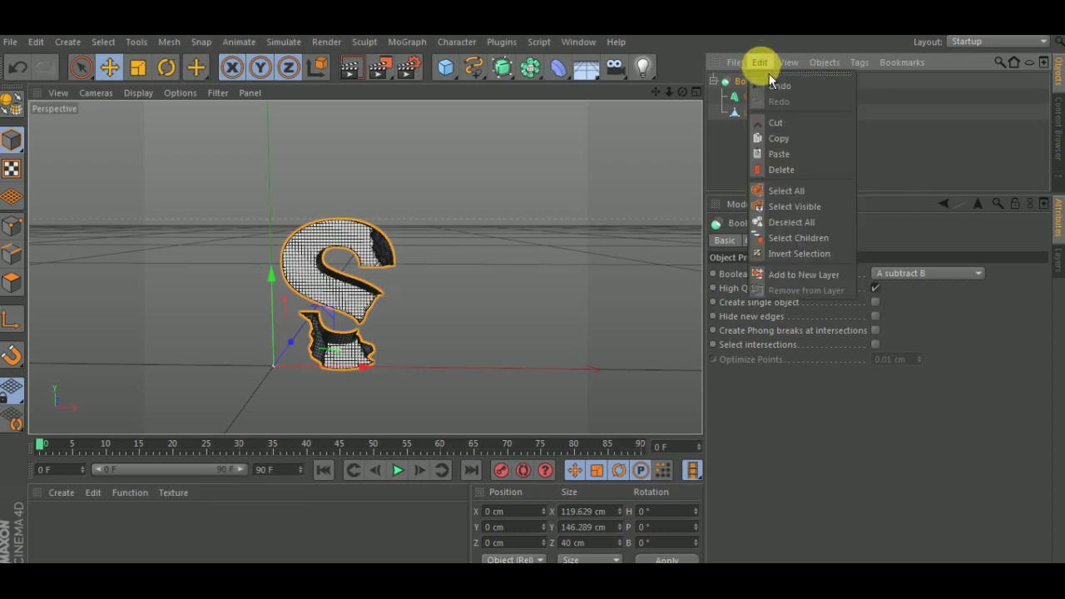
click(796, 158)
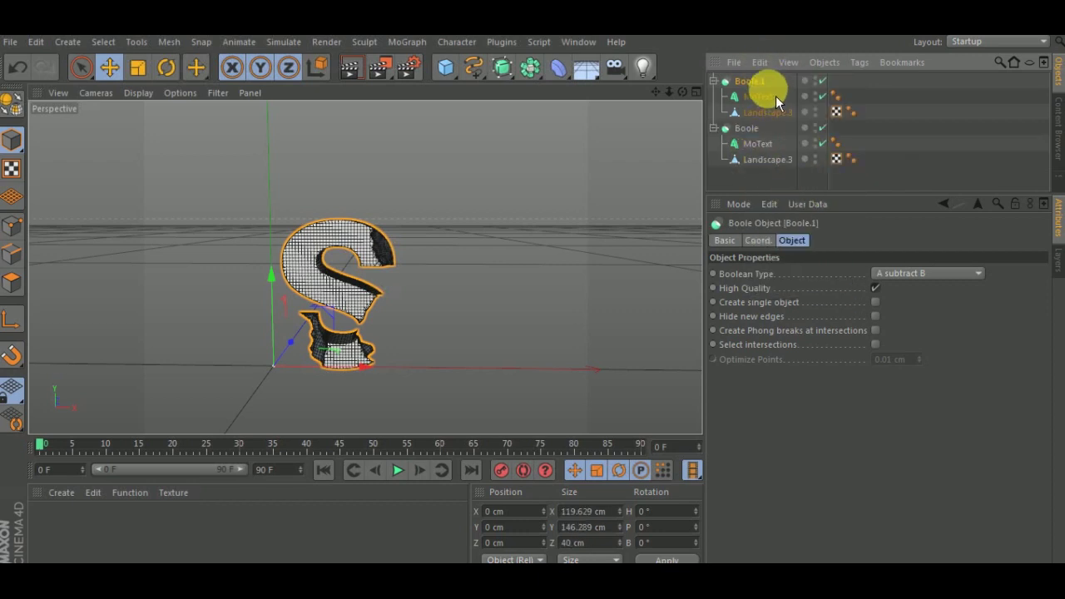
click(957, 276)
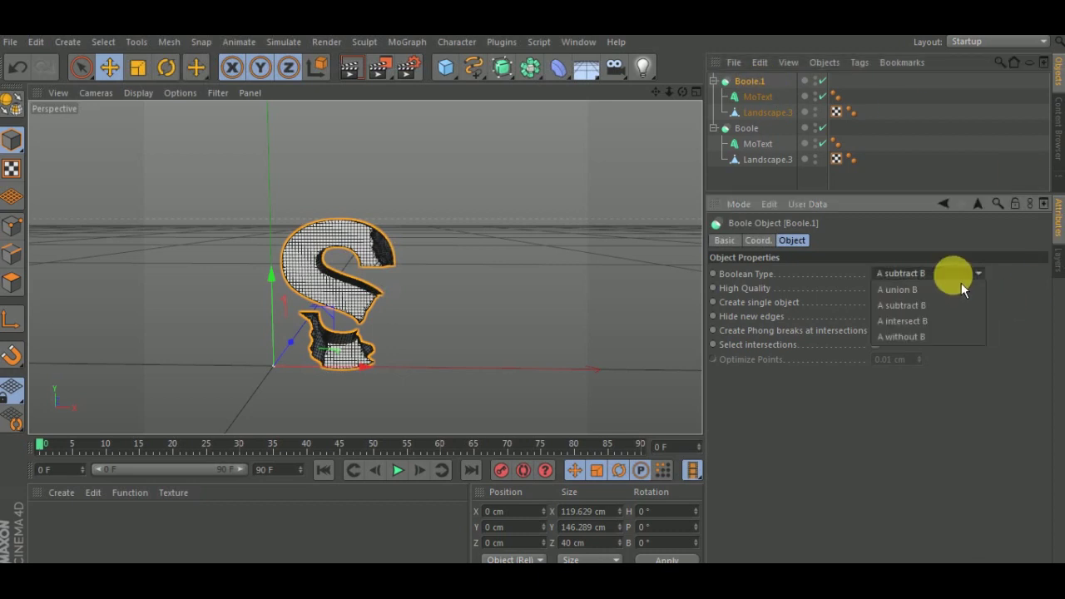
click(956, 328)
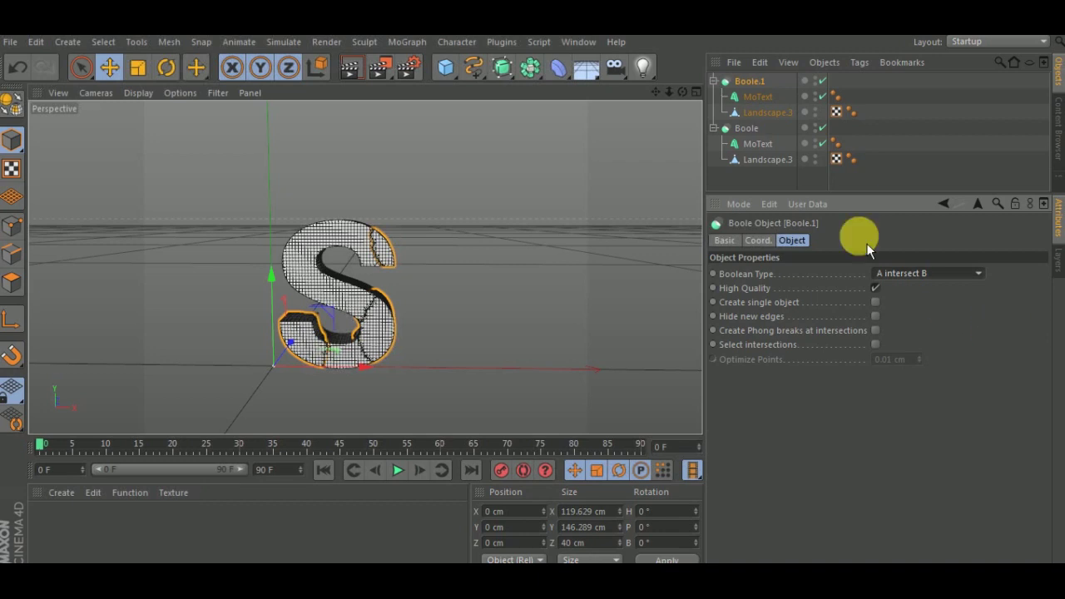
Step: Add an Atom Array and nest Boole.1 inside it
click(532, 68)
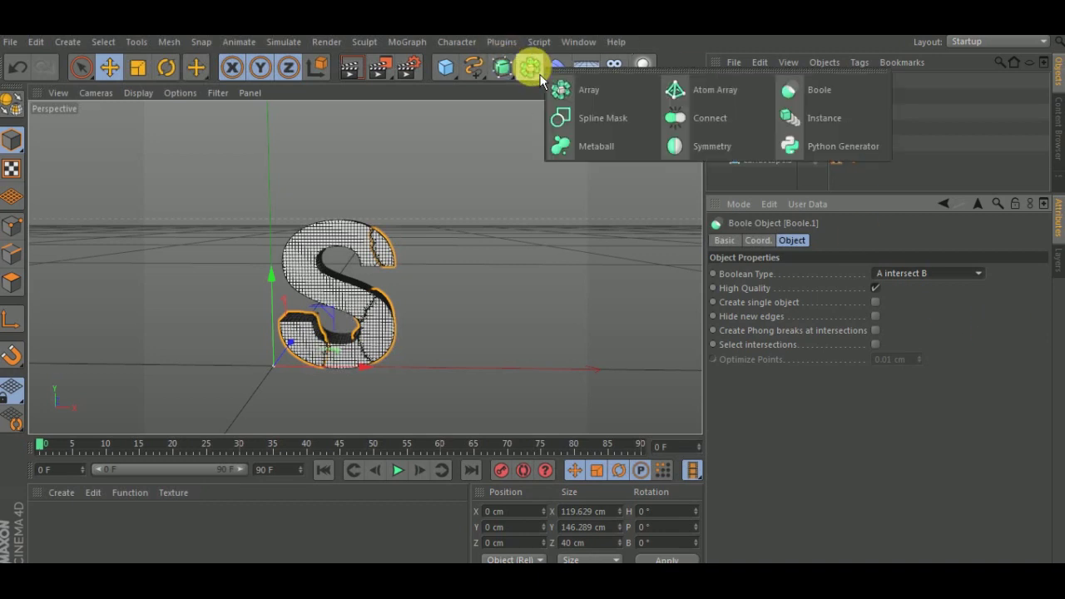
click(724, 90)
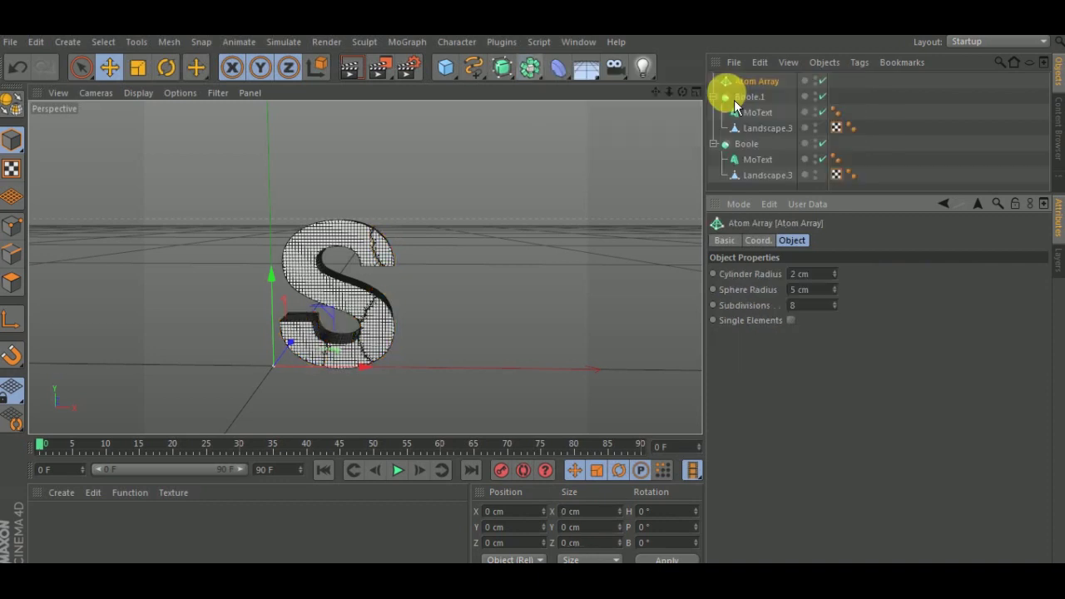
click(736, 98)
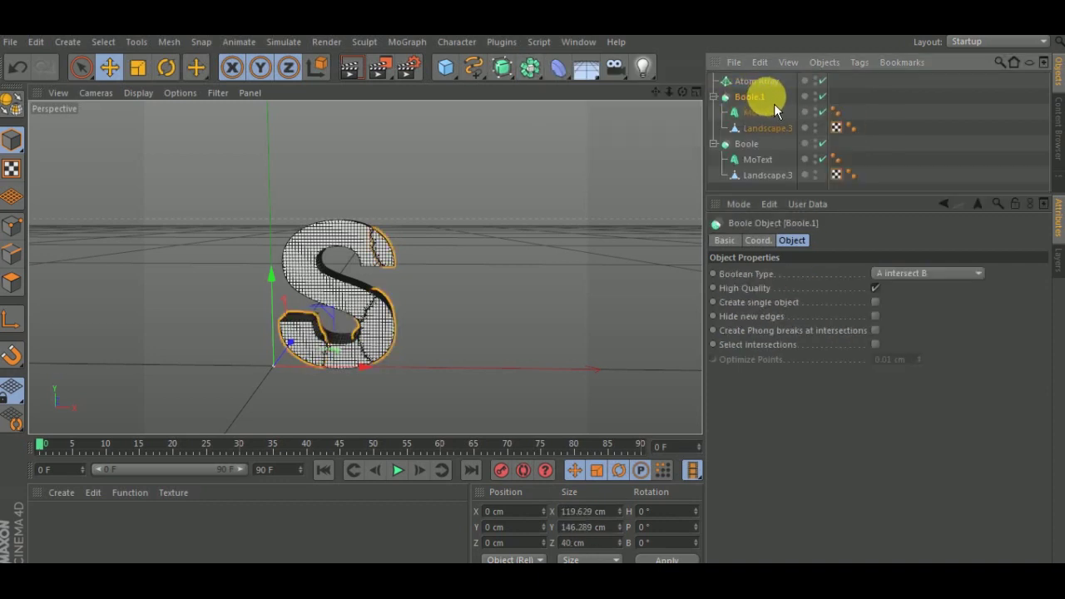
click(764, 81)
click(752, 96)
drag(770, 87, 772, 89)
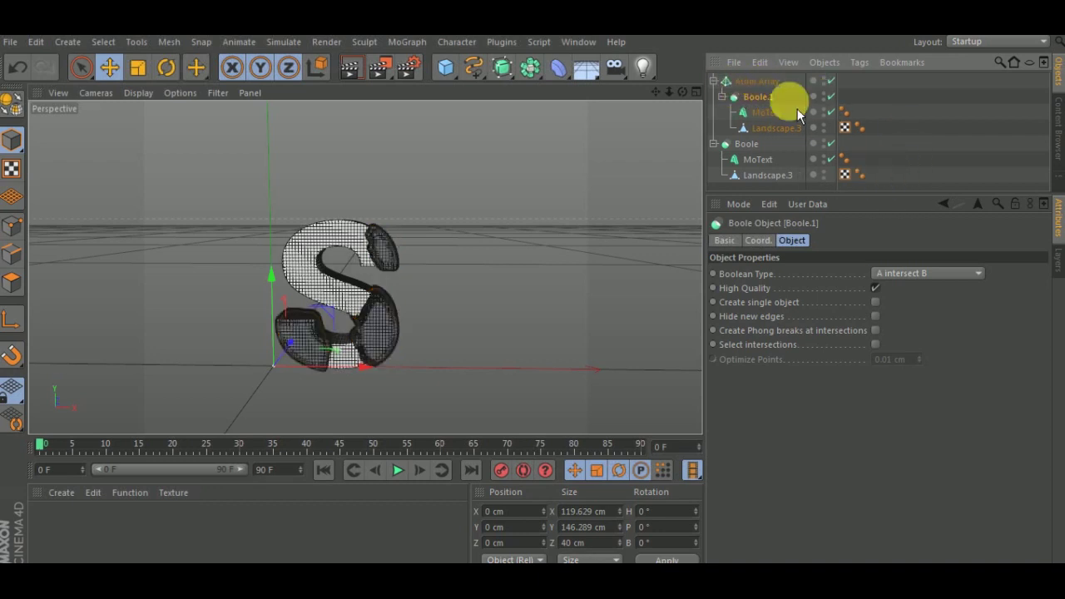
Step: Set the Atom Array sphere and cylinder radius to 0.3 cm with 24 subdivisions
click(770, 87)
click(799, 289)
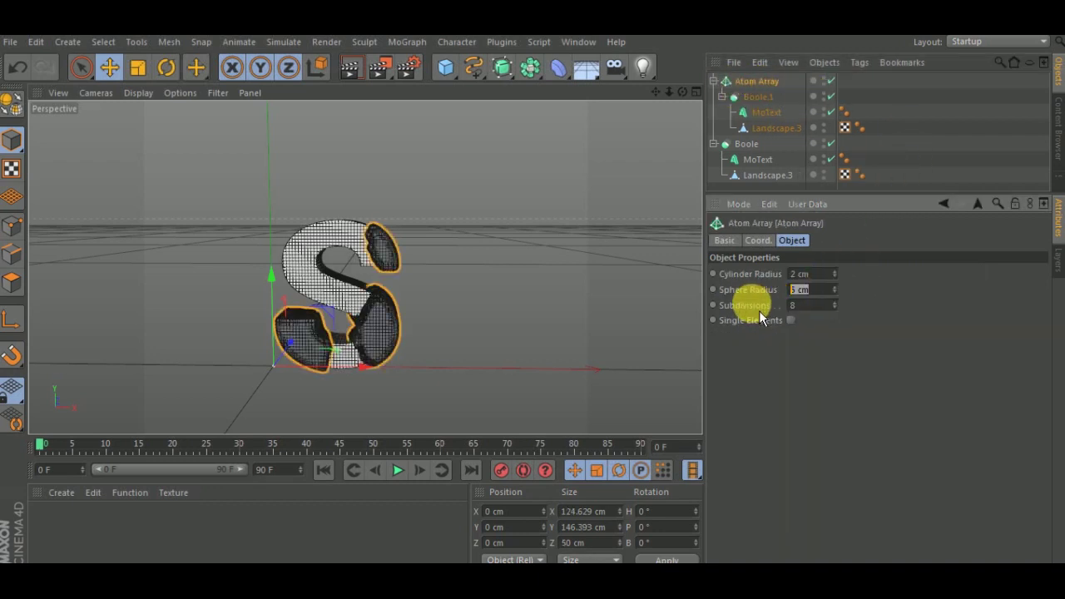
key(Tab)
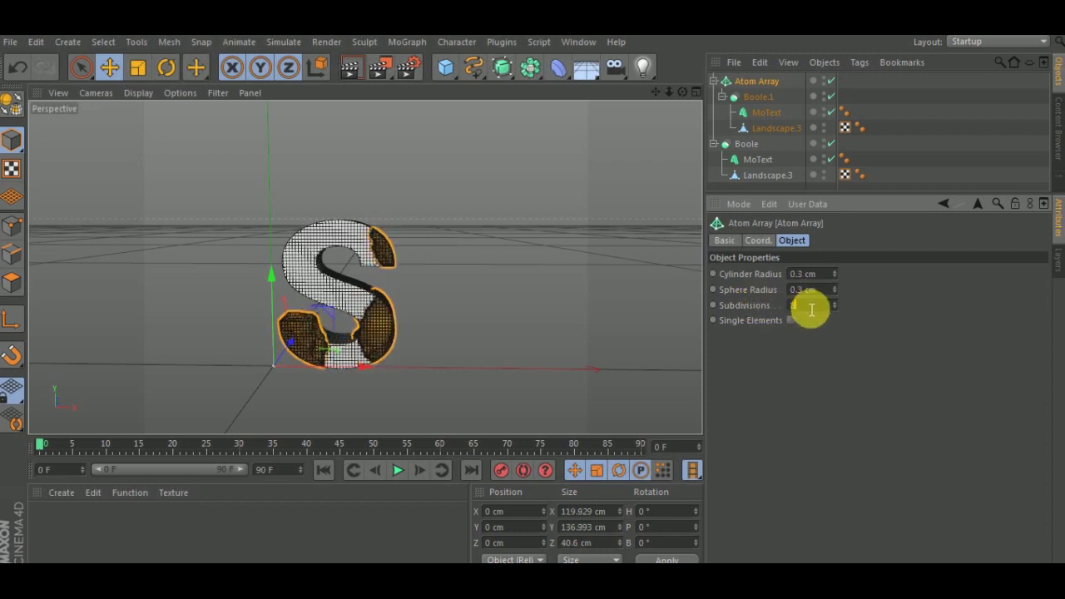
text(24)
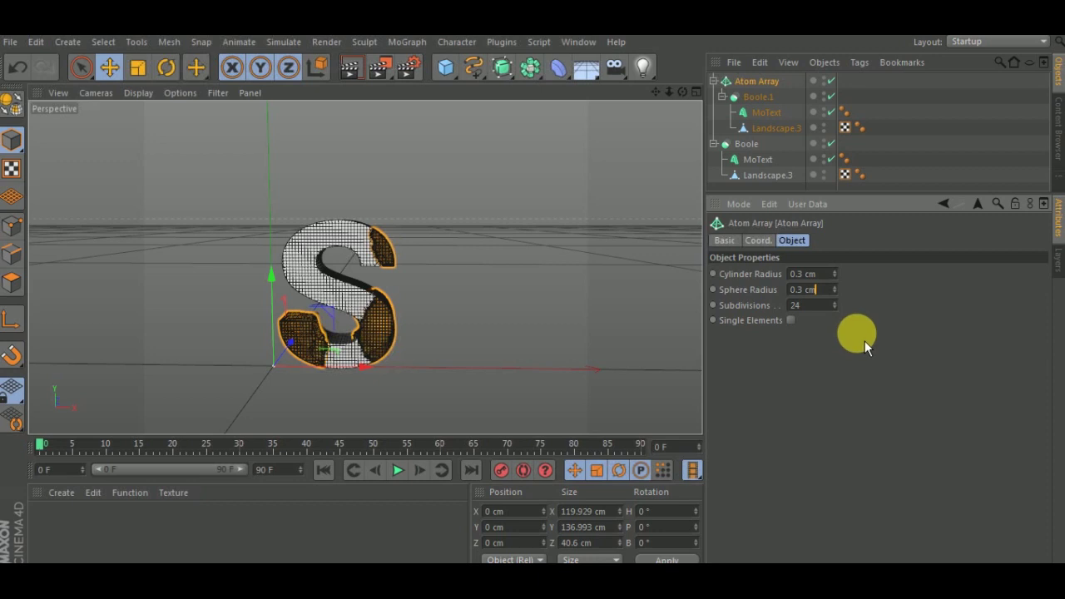
click(714, 144)
click(747, 145)
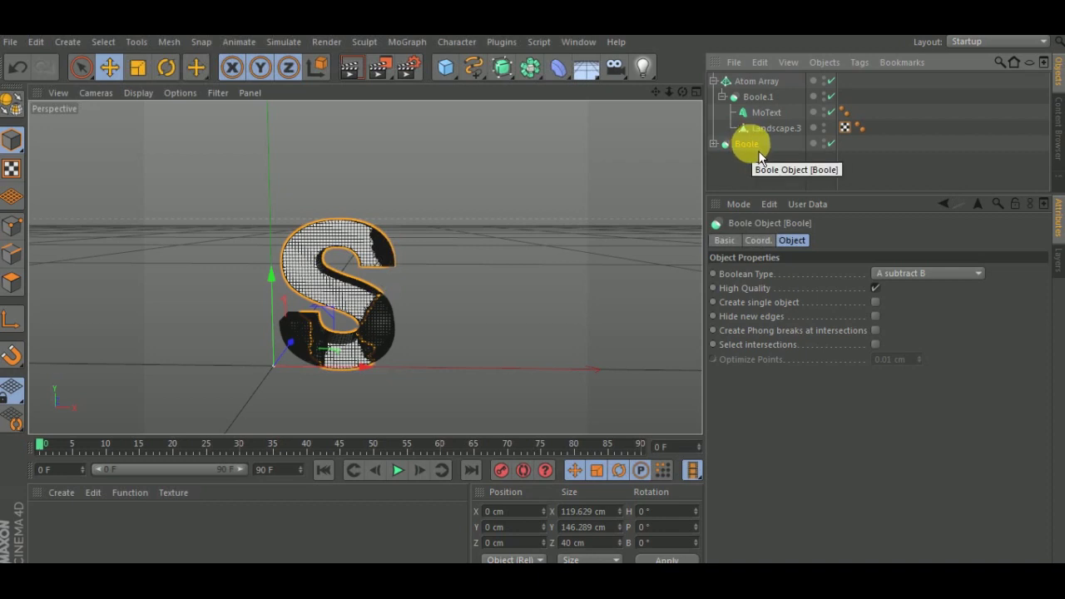
Step: Make the subtracting Boole editable and connect its children into one polygon object
click(24, 107)
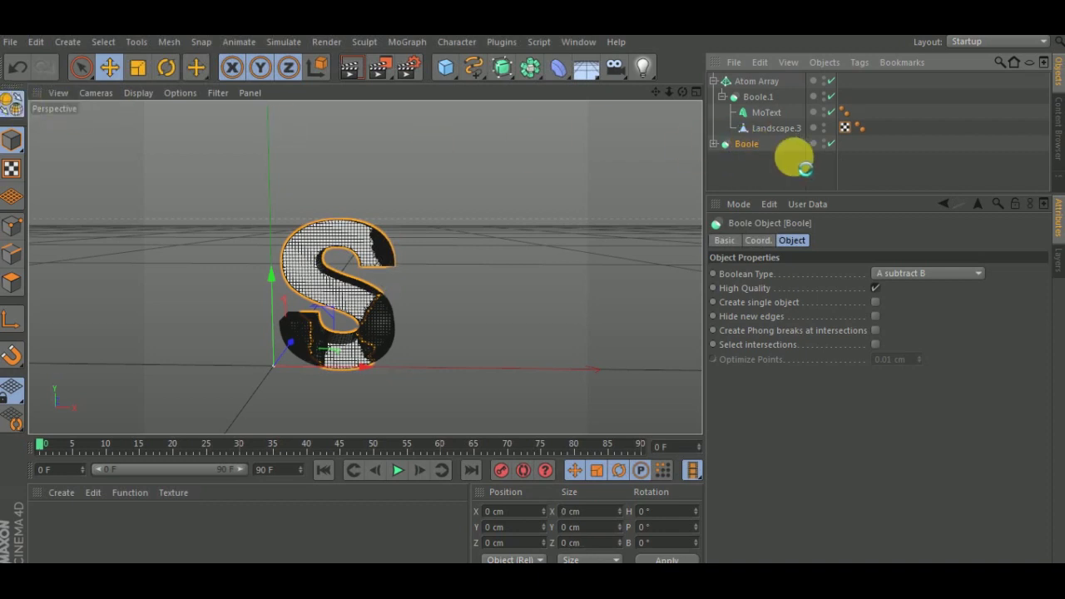
right_click(771, 152)
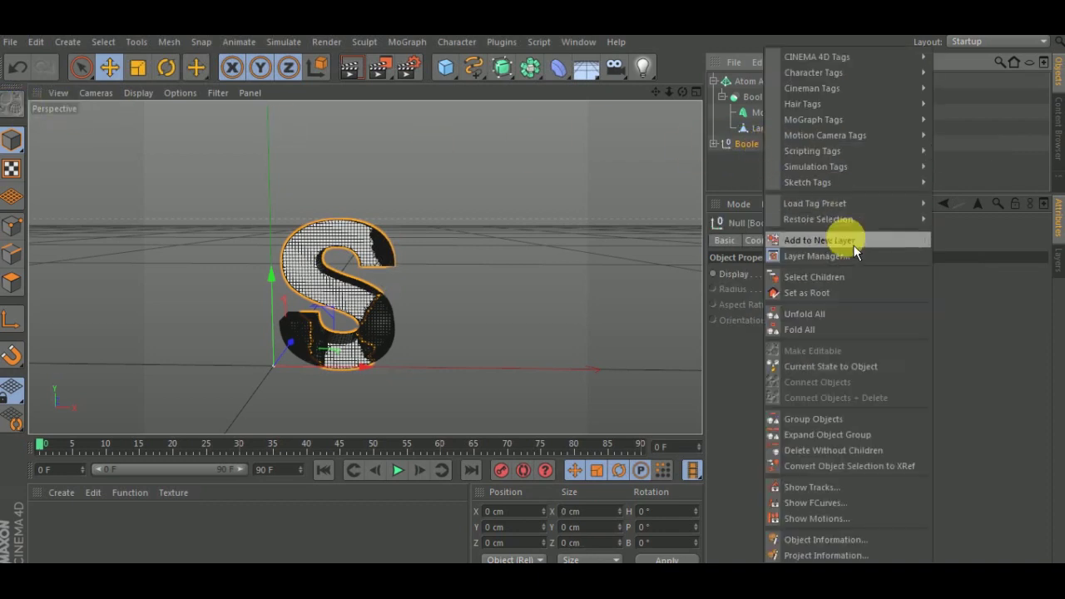
click(840, 277)
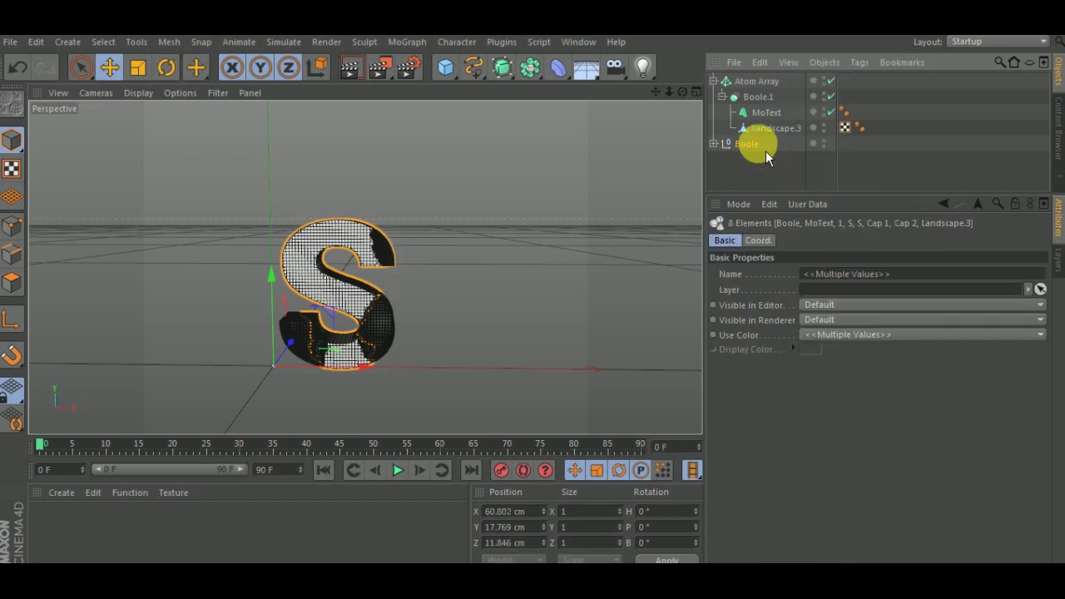
right_click(766, 153)
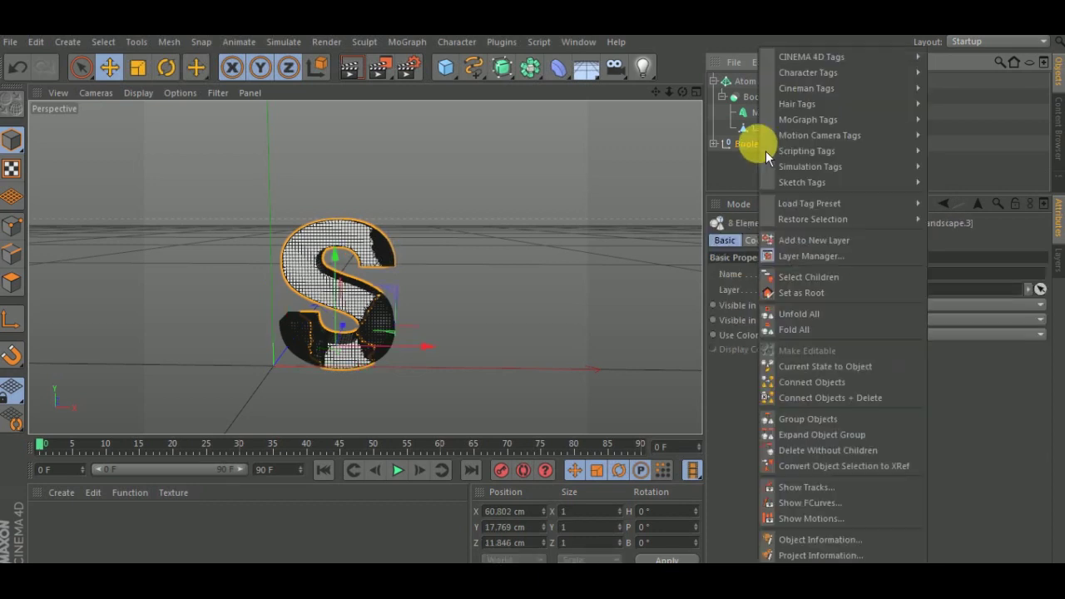
click(893, 405)
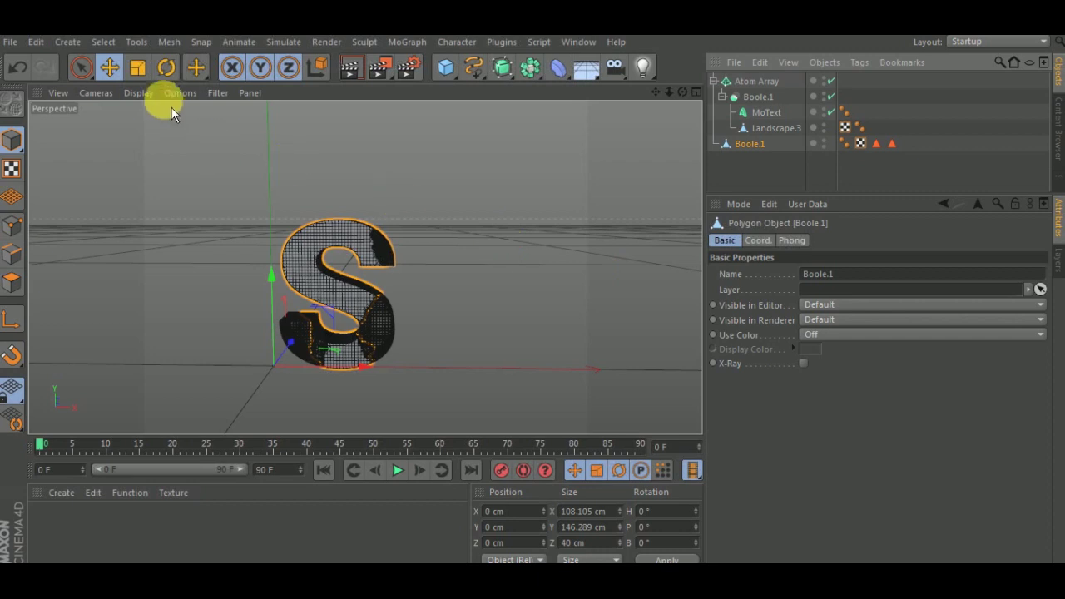
Step: Switch the viewport to Gouraud Shading and deselect Boole.1 to view the S closer
click(138, 93)
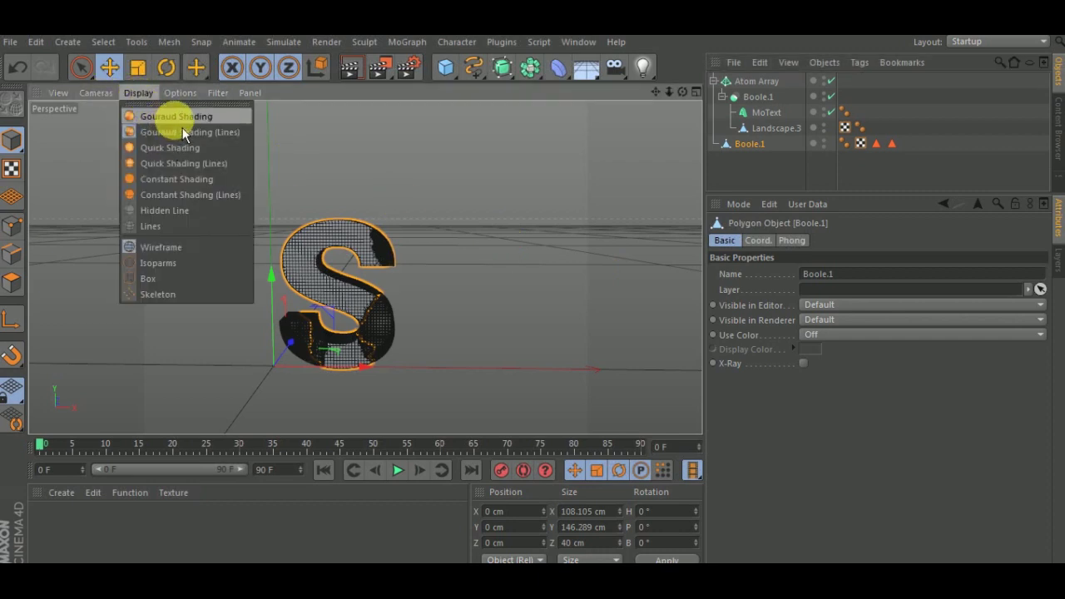
click(145, 114)
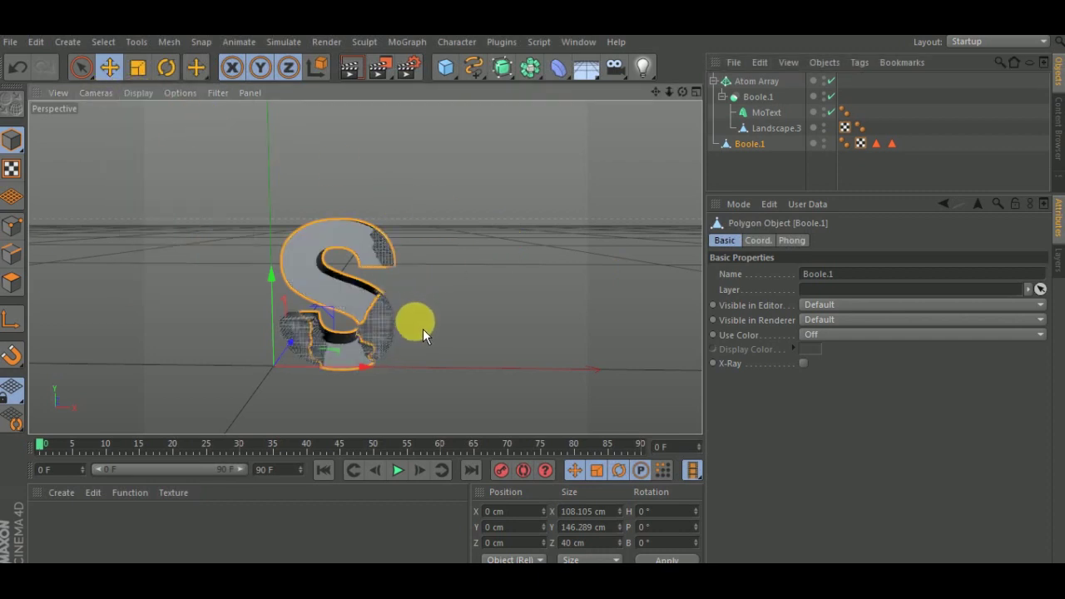
alt+middle_drag(423, 328, 494, 335)
mouse_move(493, 328)
alt+mouse_down()
mouse_move(452, 309)
mouse_move(497, 326)
mouse_move(619, 324)
mouse_move(407, 317)
mouse_move(481, 311)
mouse_move(533, 337)
alt+mouse_up()
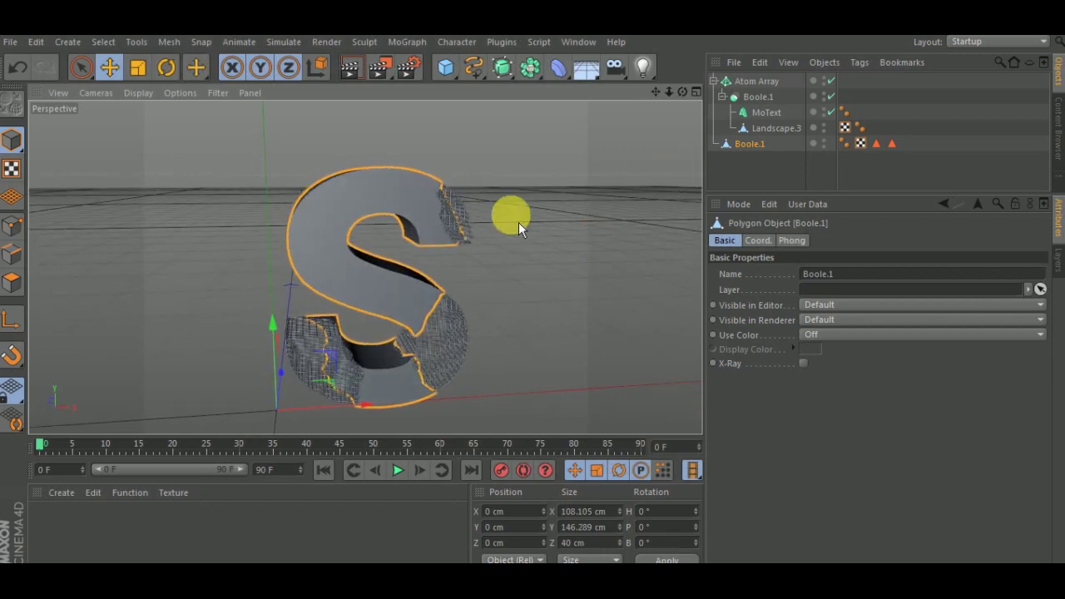
click(120, 76)
click(612, 320)
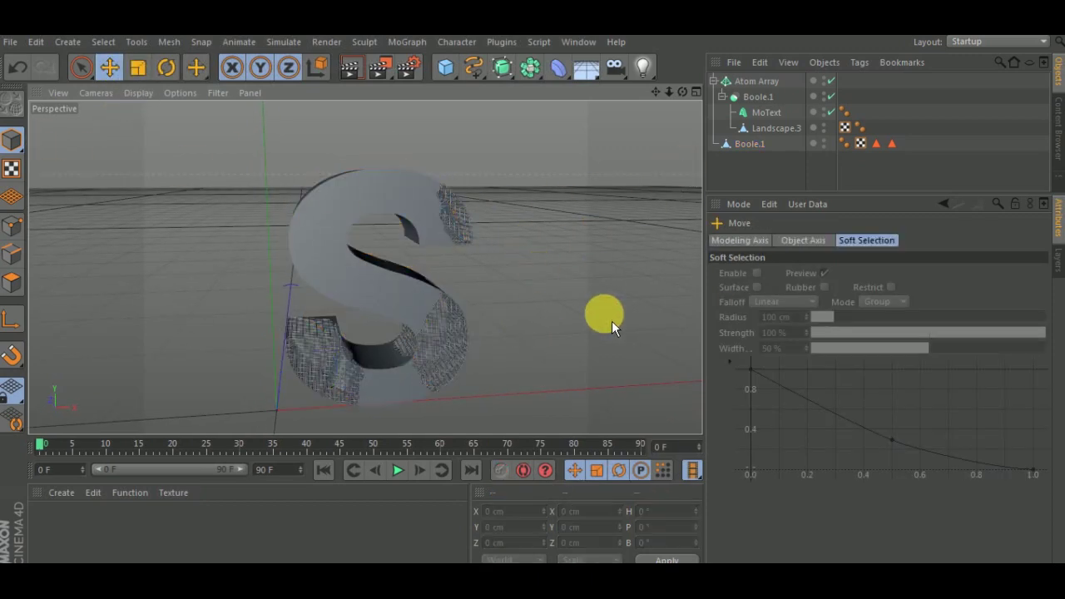
mouse_move(537, 342)
alt+mouse_down()
mouse_move(432, 320)
mouse_move(265, 227)
mouse_move(266, 203)
mouse_move(301, 155)
mouse_move(446, 241)
mouse_move(501, 299)
alt+mouse_up()
Step: Export the scene to Pictures as the FBX file 'wire text' with default export settings
click(10, 42)
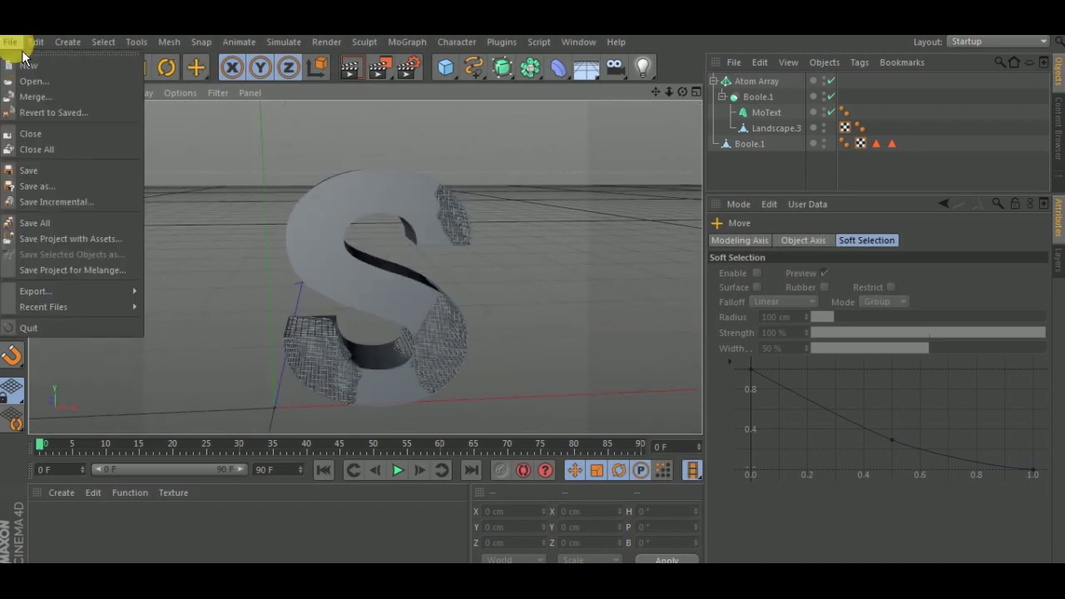
mouse_move(36, 291)
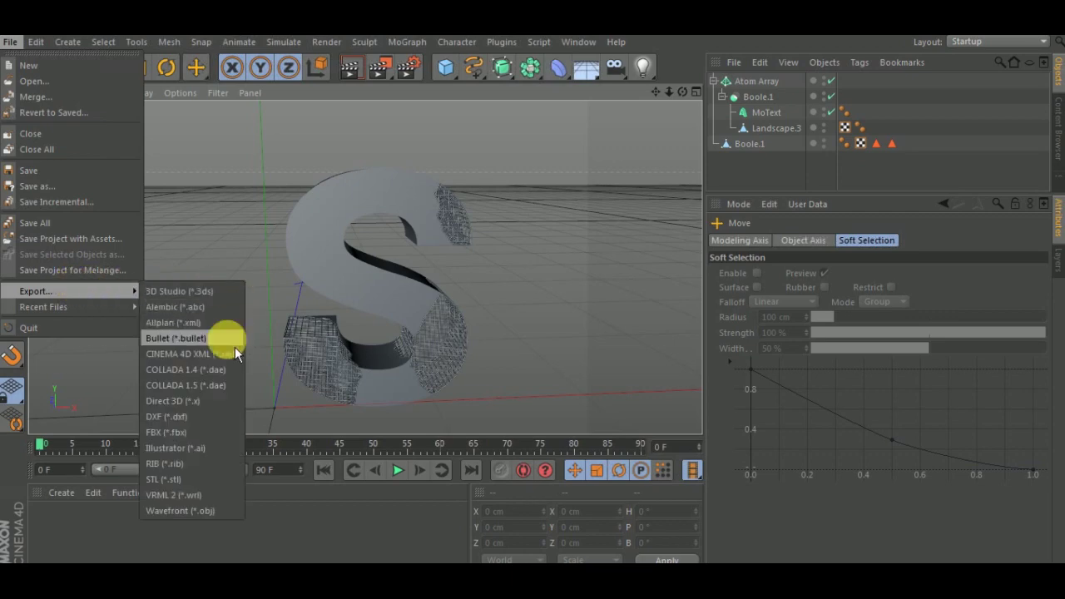
click(199, 438)
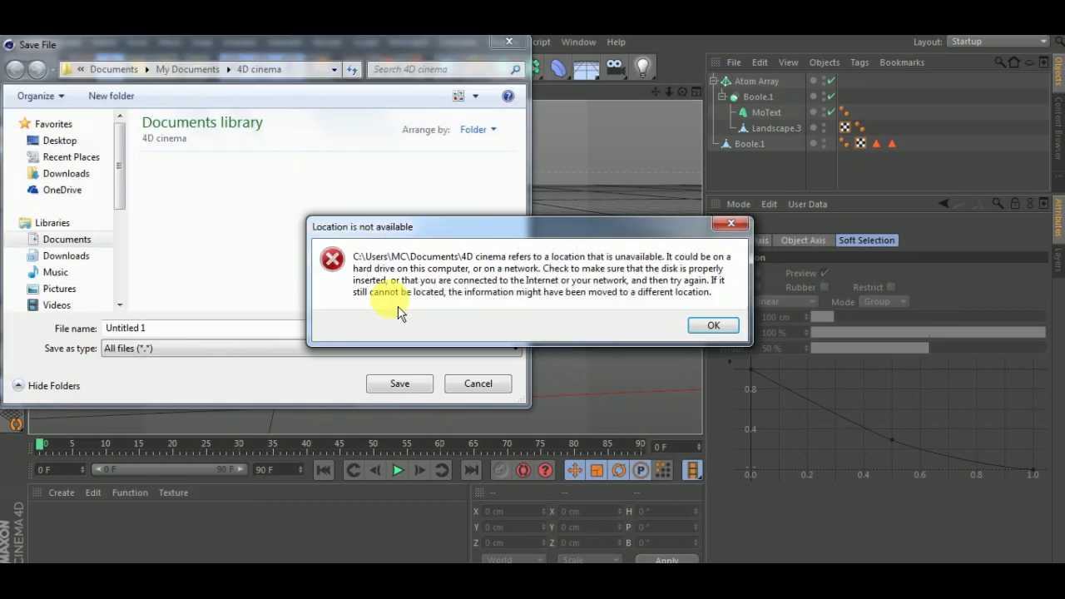
click(699, 327)
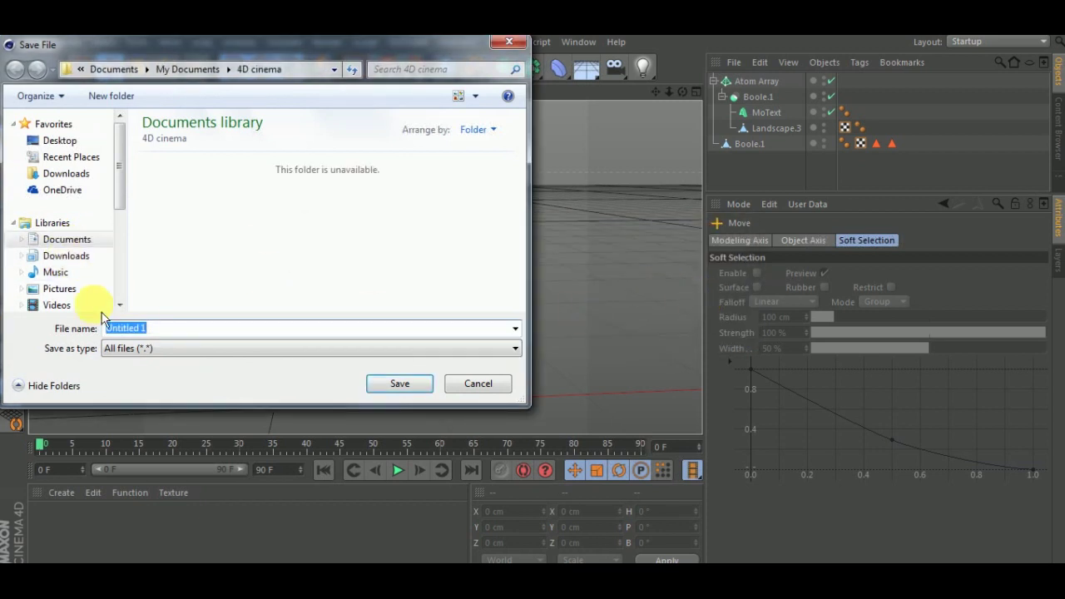
click(70, 293)
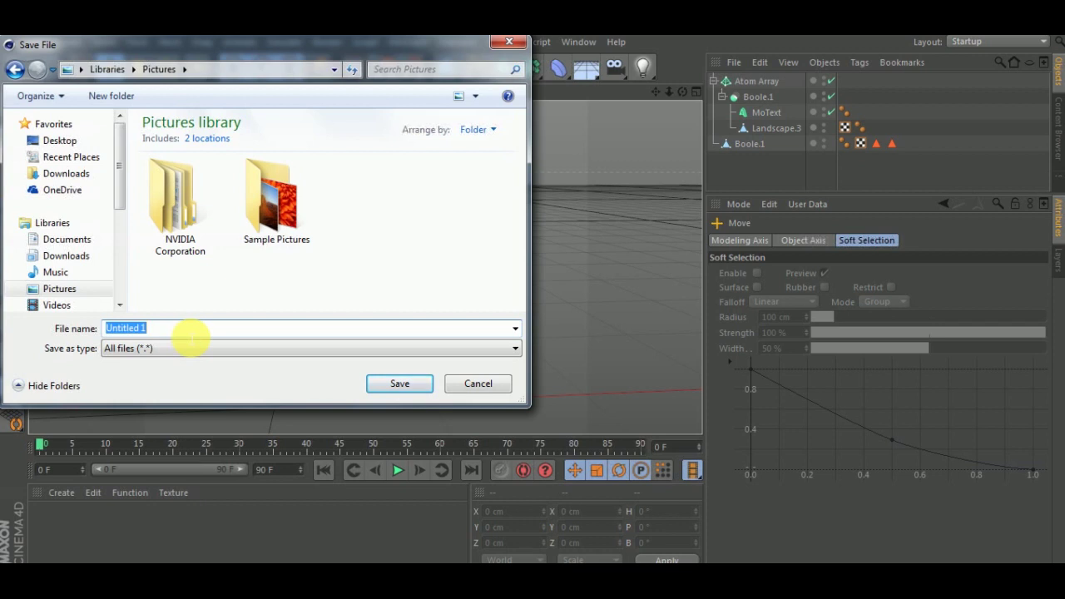
text(wire text)
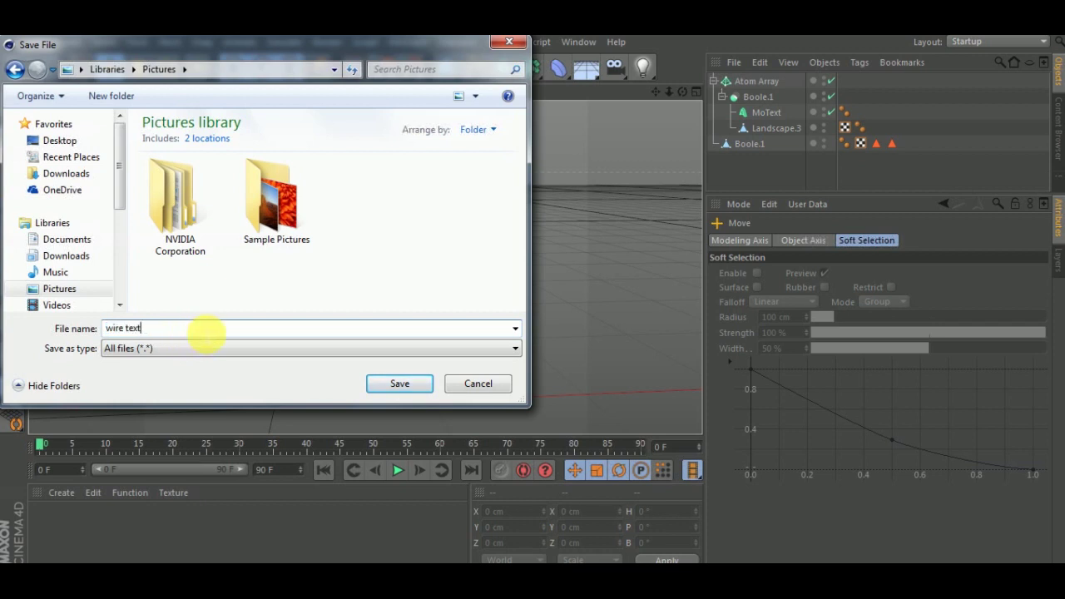
click(393, 386)
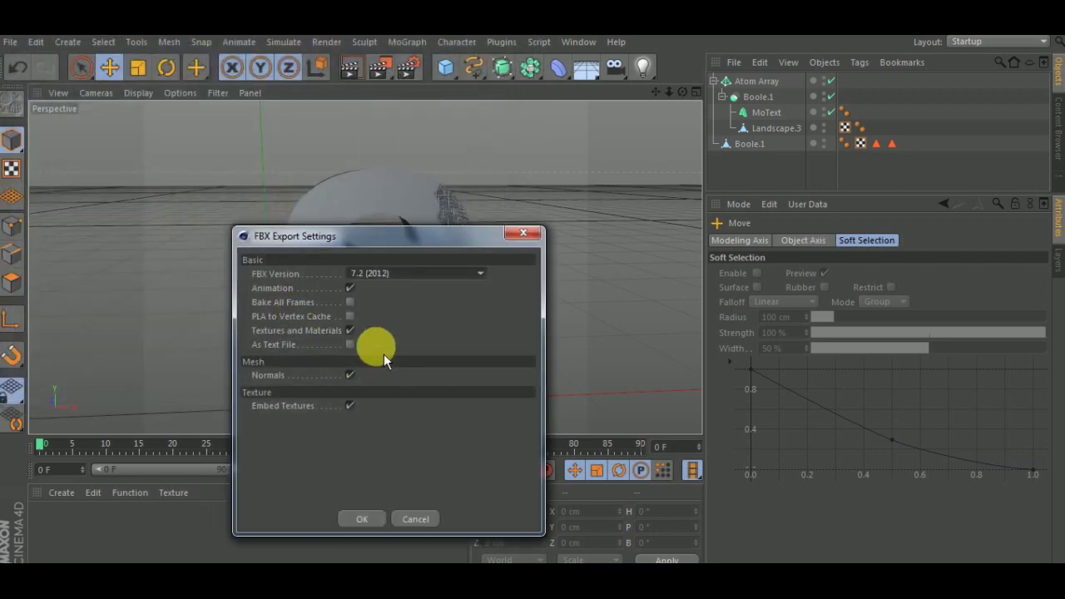
drag(364, 233, 388, 156)
click(386, 443)
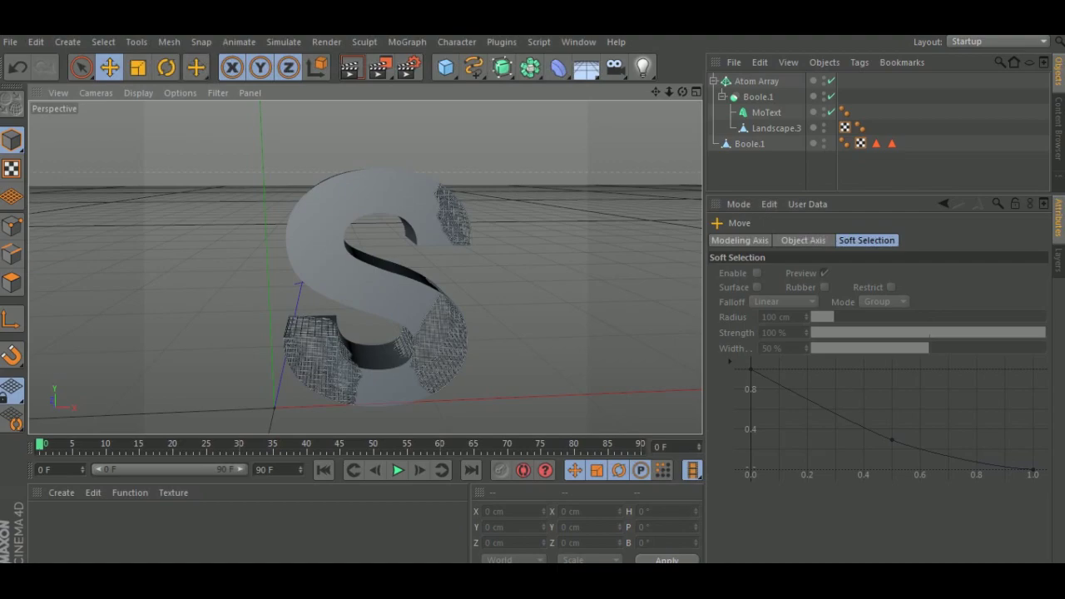
Step: In 3ds Max, import wire text.fbx from the Pictures library with default settings
click(612, 524)
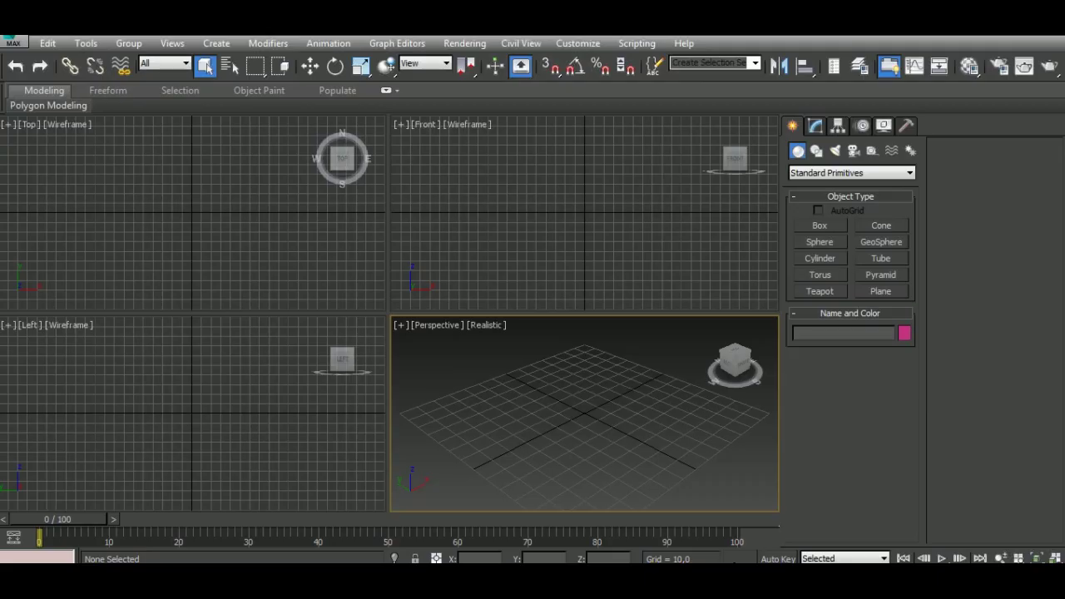
click(414, 414)
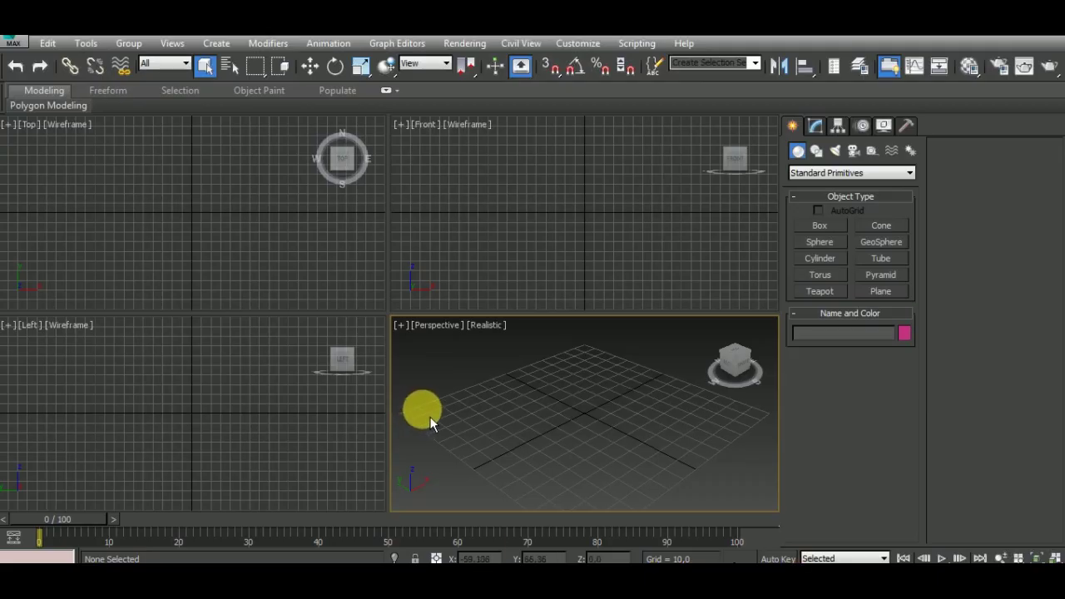
click(70, 43)
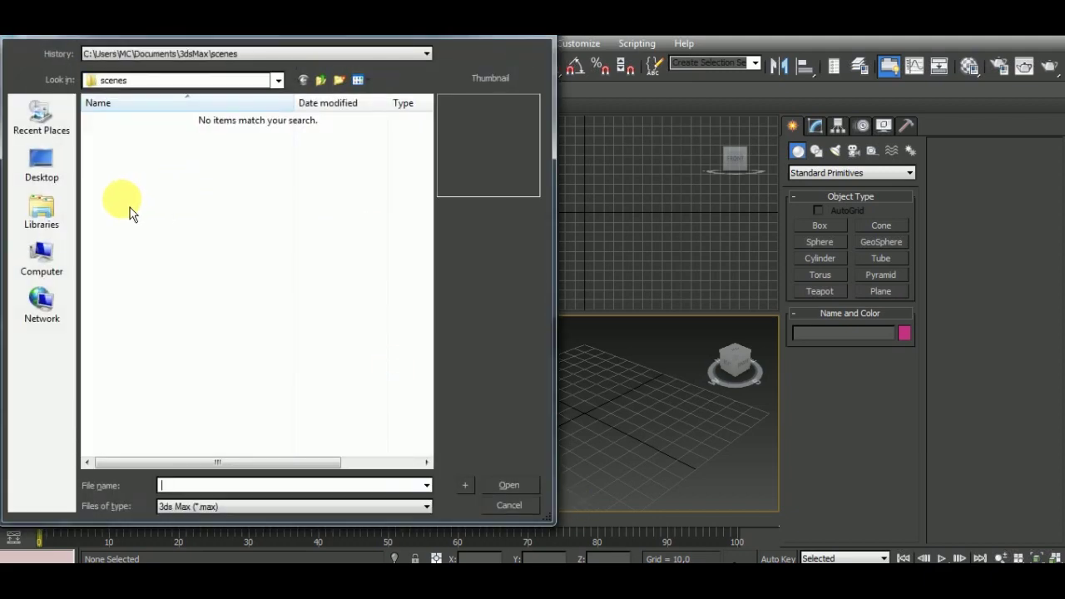
click(43, 215)
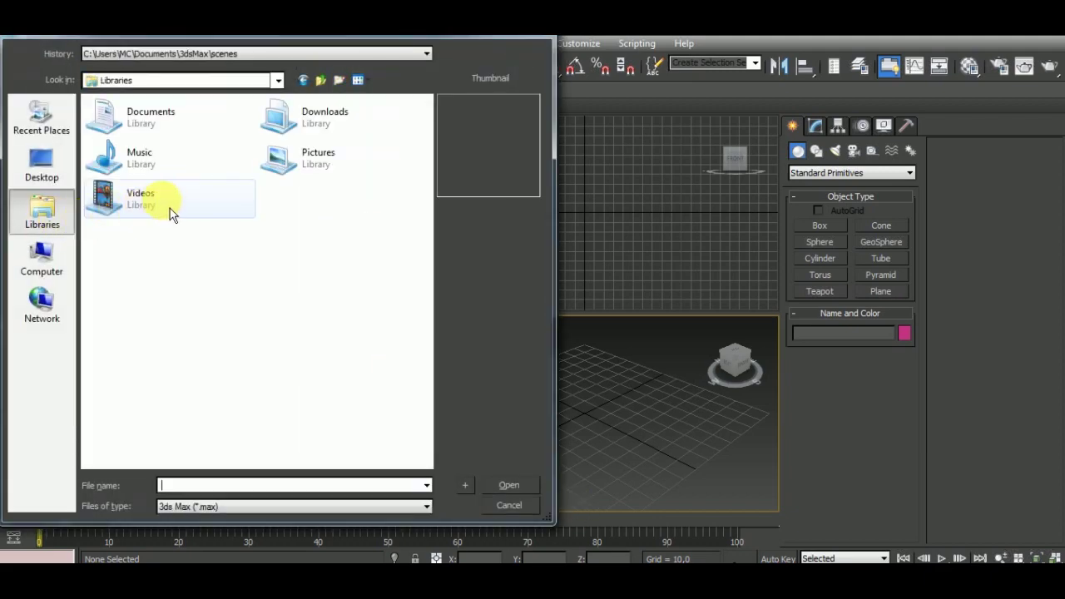
double_click(316, 160)
click(279, 507)
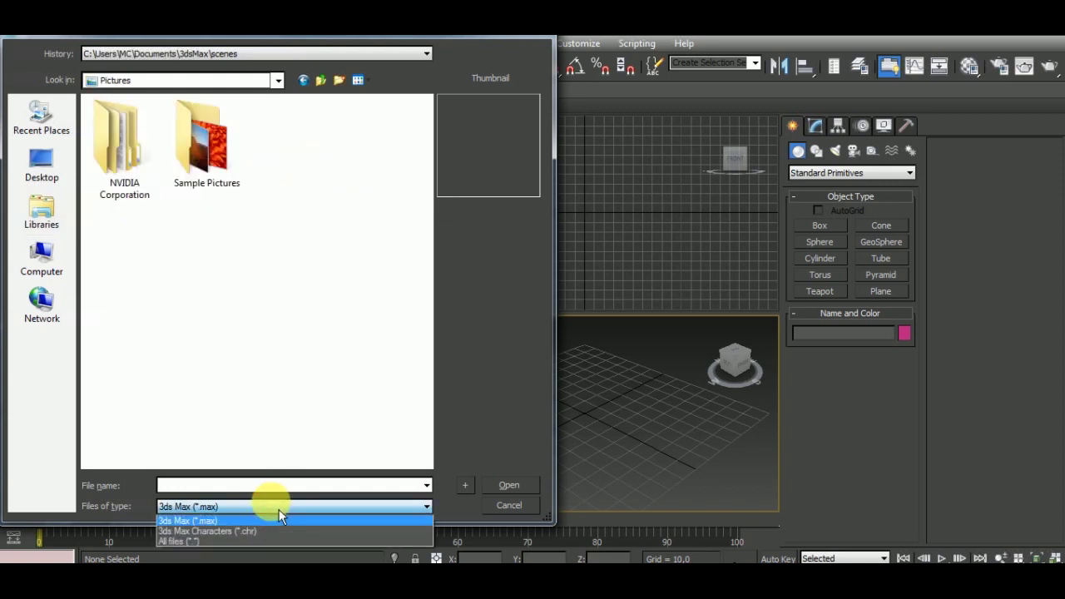
click(232, 541)
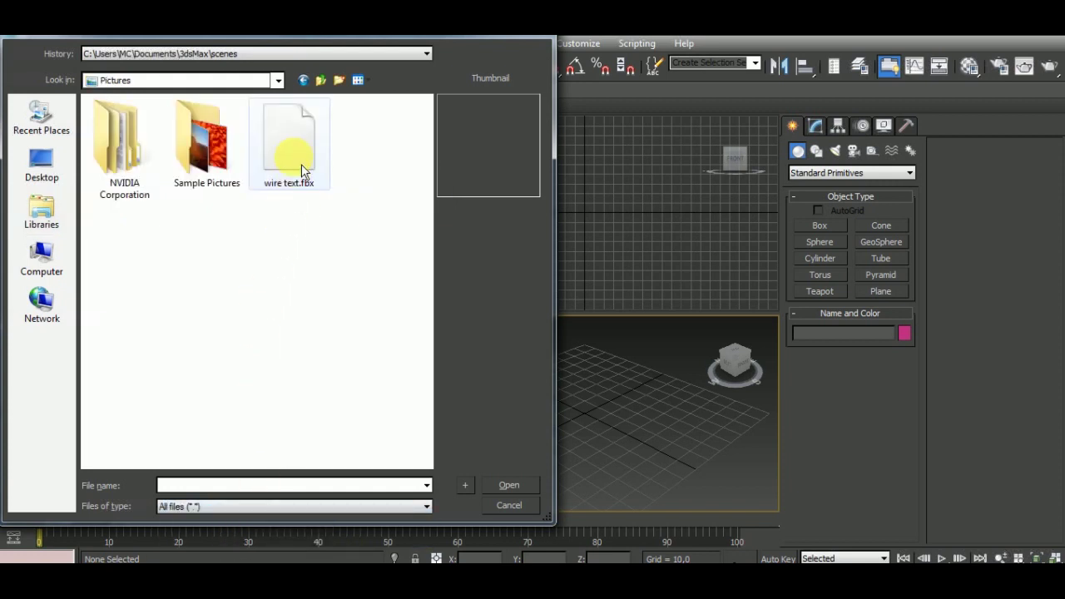
click(292, 150)
click(524, 485)
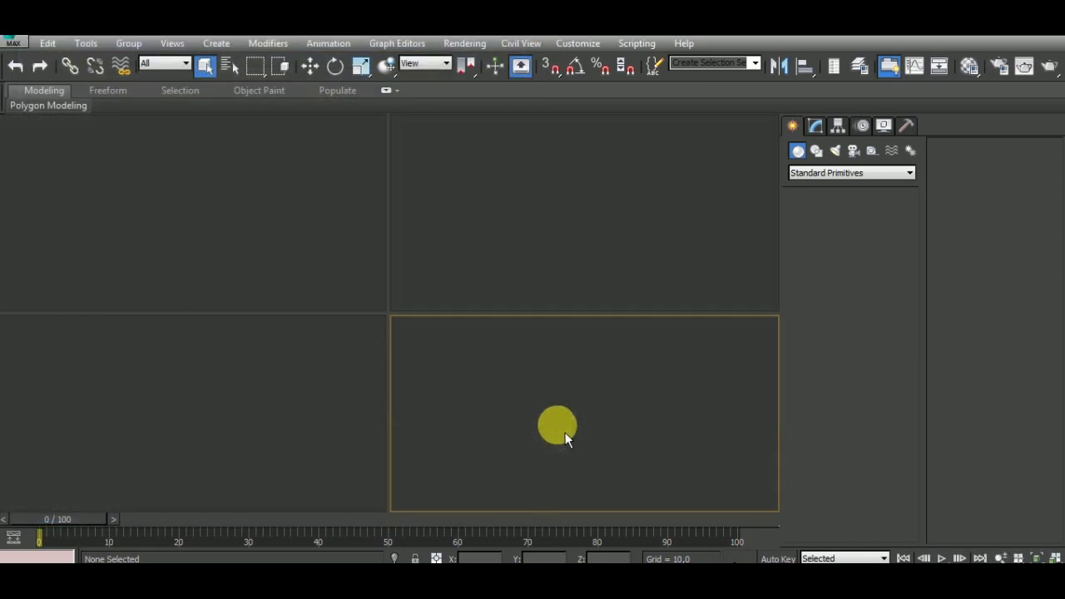
click(658, 522)
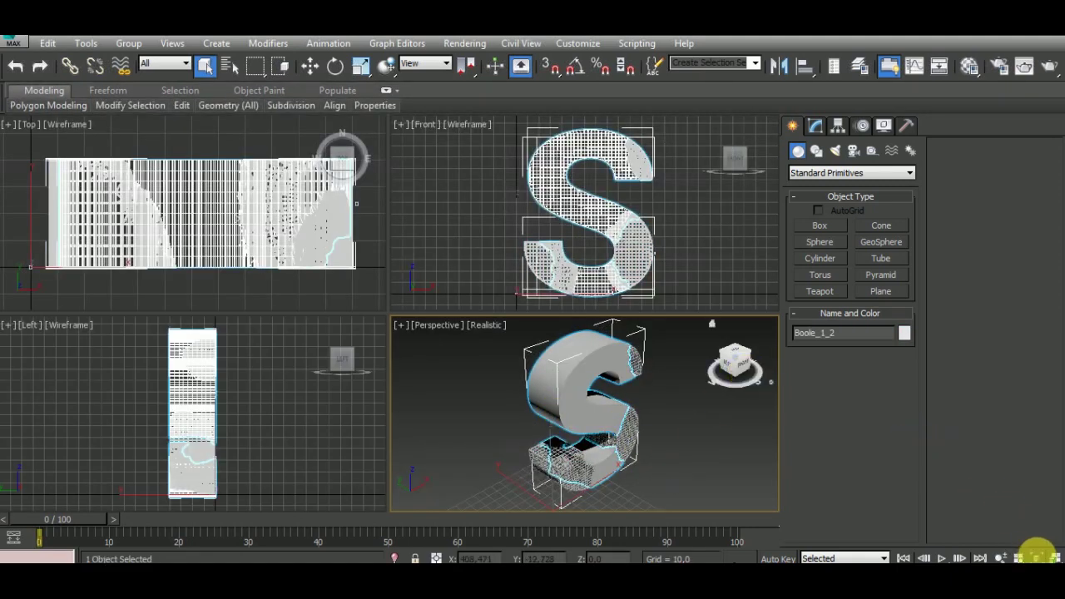
Step: Maximize the perspective view, orbit to face the S head-on, and open the Material Editor
click(1036, 559)
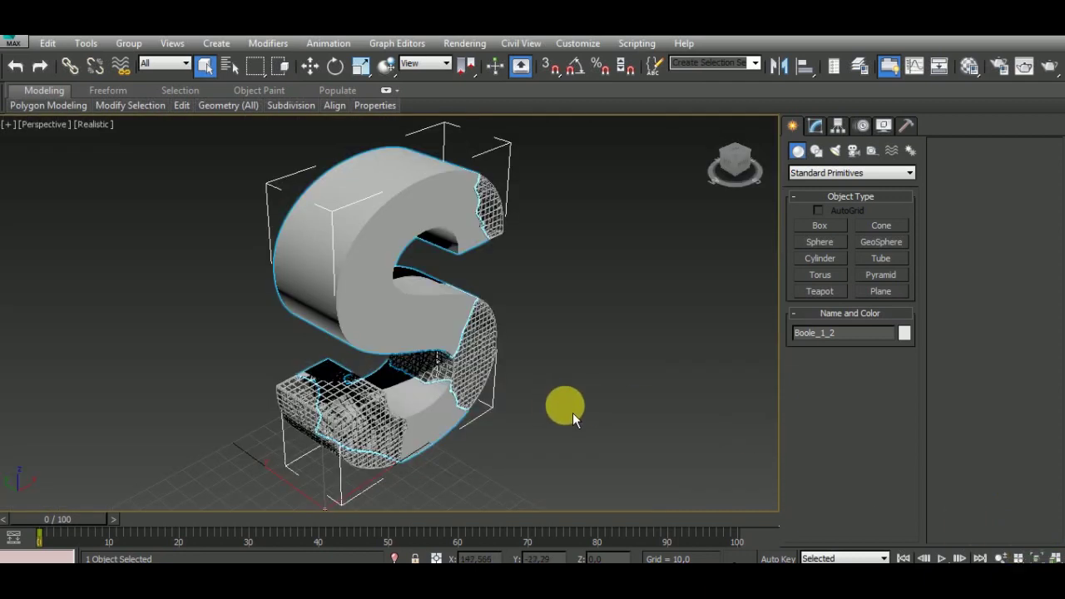
key(alt)
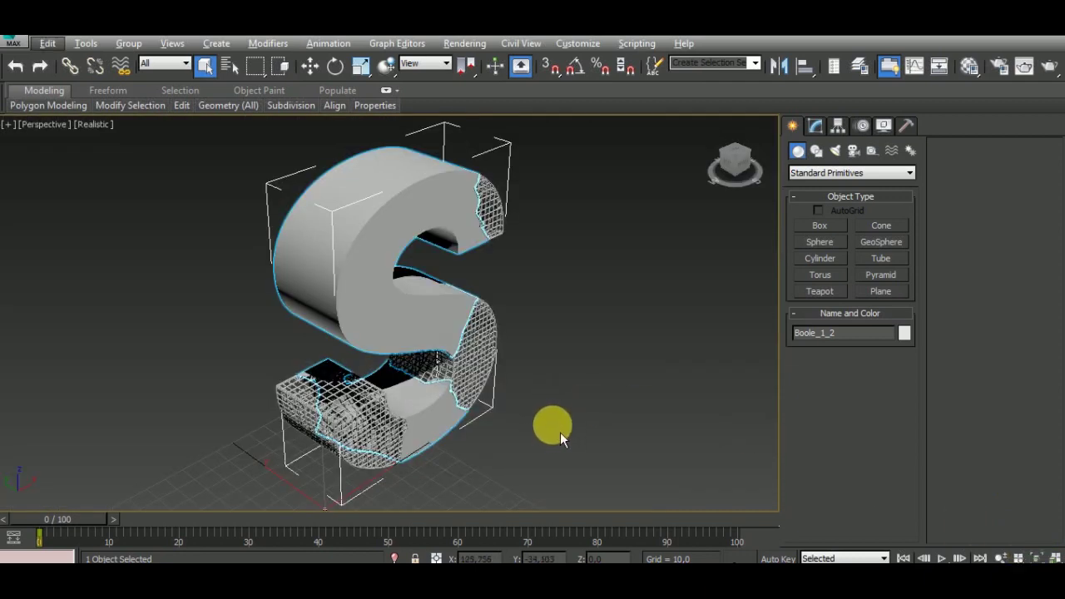
mouse_move(560, 431)
alt+middle_down()
mouse_move(487, 385)
mouse_move(525, 406)
mouse_move(510, 404)
alt+middle_up()
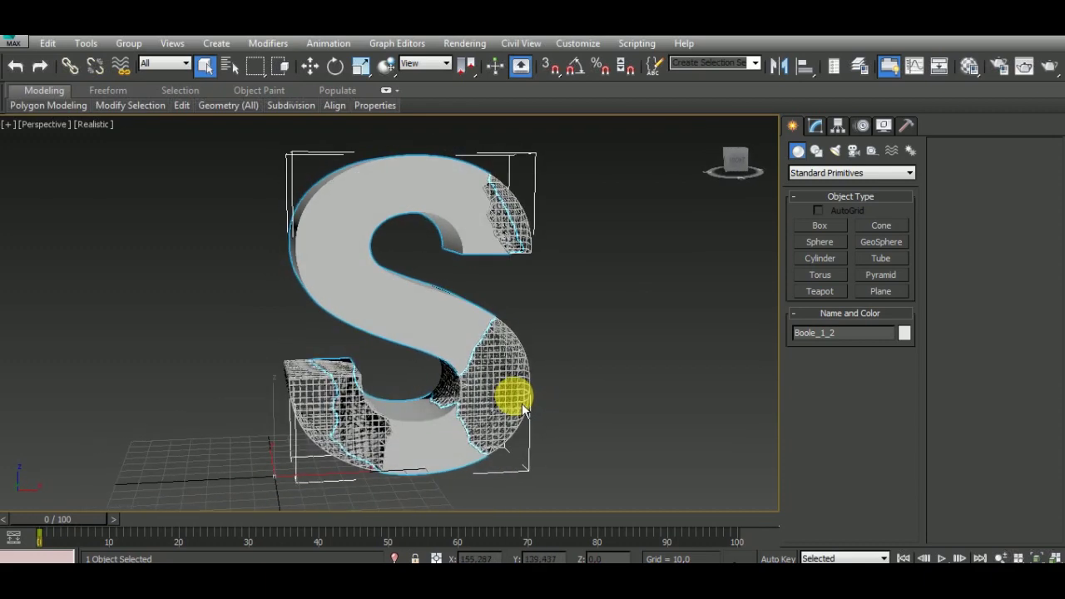
click(458, 455)
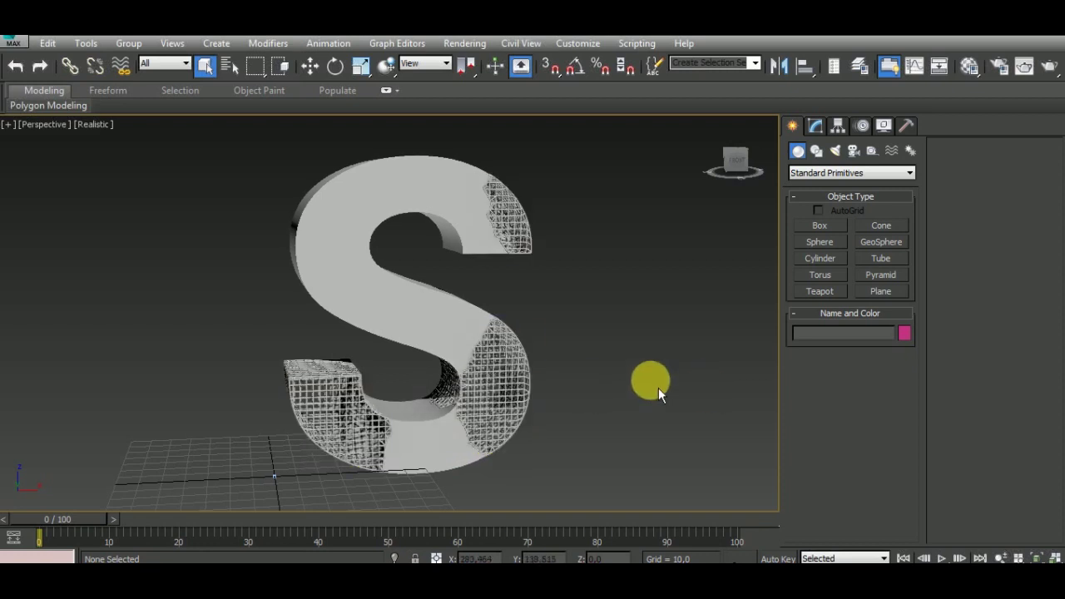
click(440, 325)
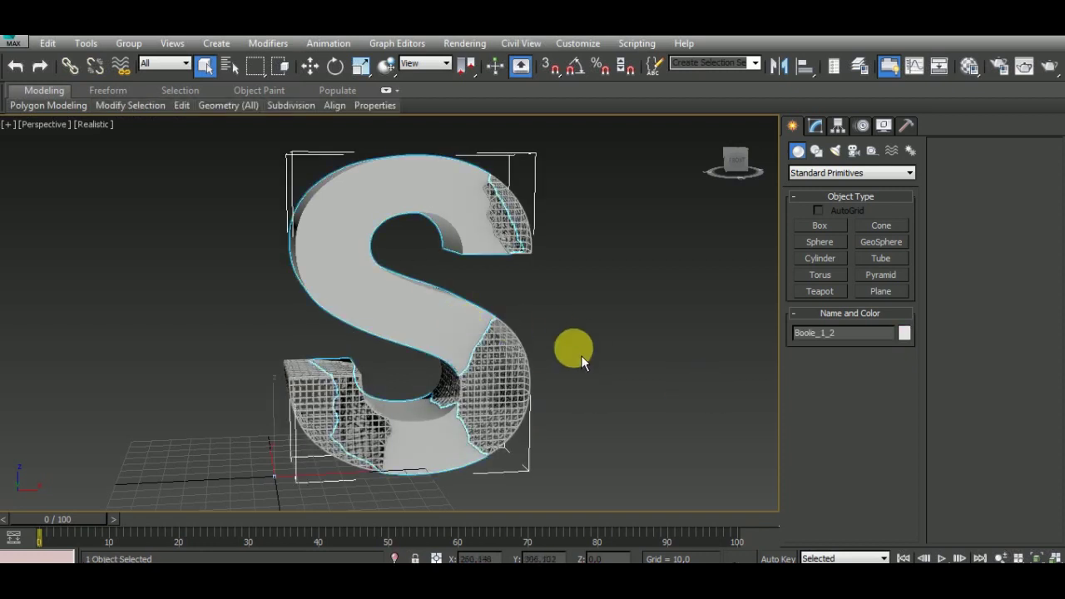
drag(584, 377, 632, 434)
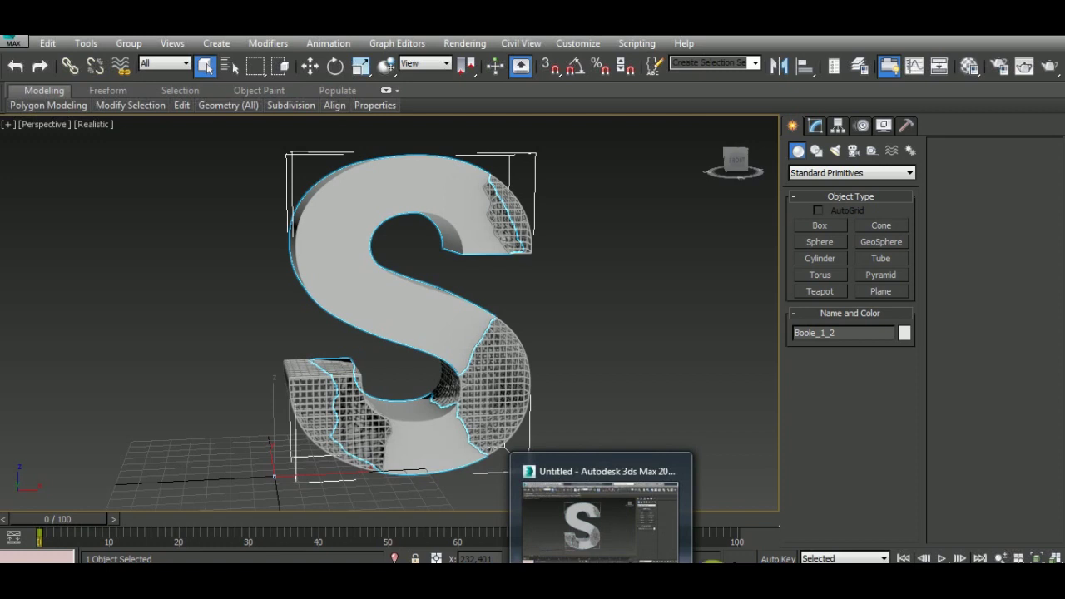
click(595, 342)
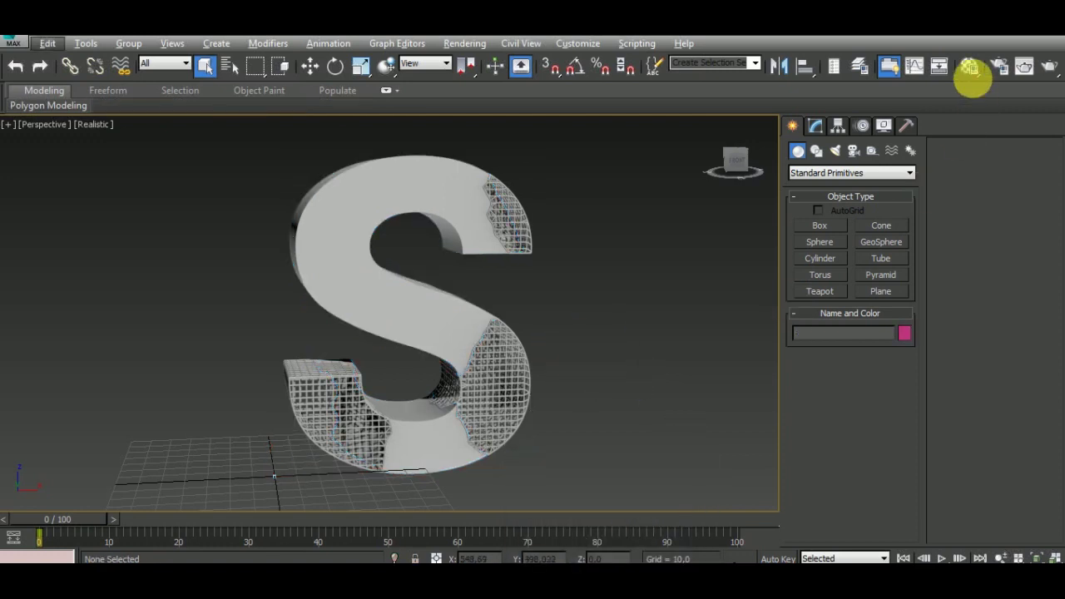
click(980, 76)
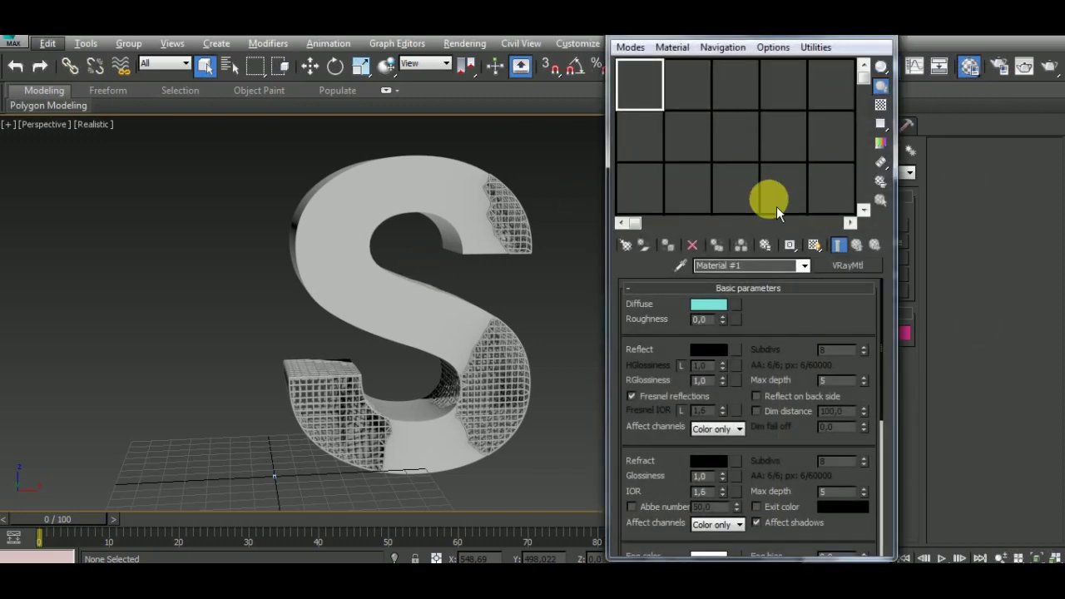
Step: Select the S and set Material #1's diffuse colour to white
click(388, 179)
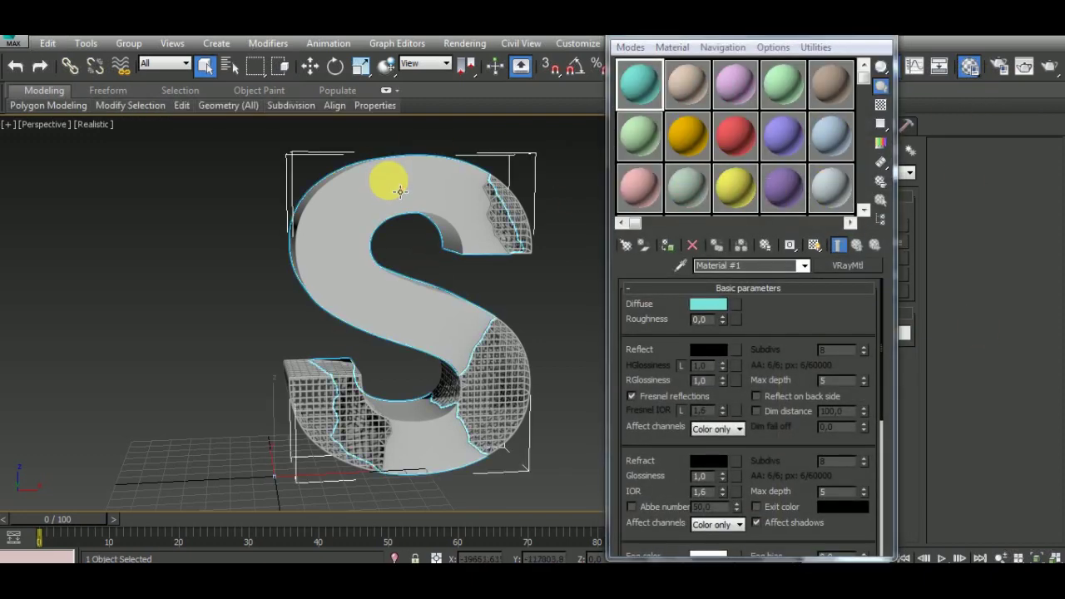
click(708, 303)
drag(461, 143, 461, 236)
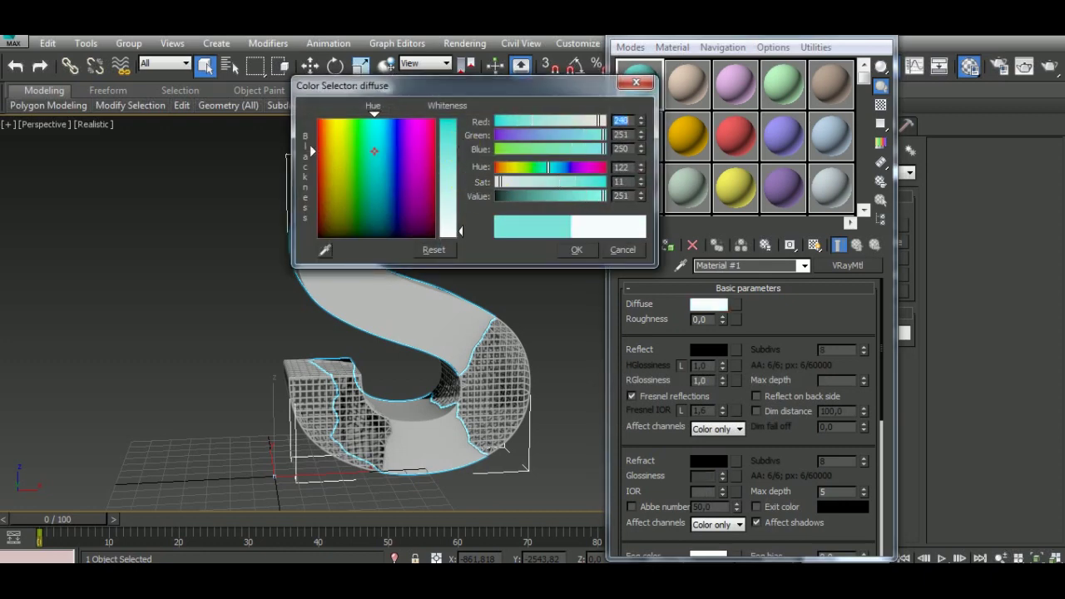
click(574, 248)
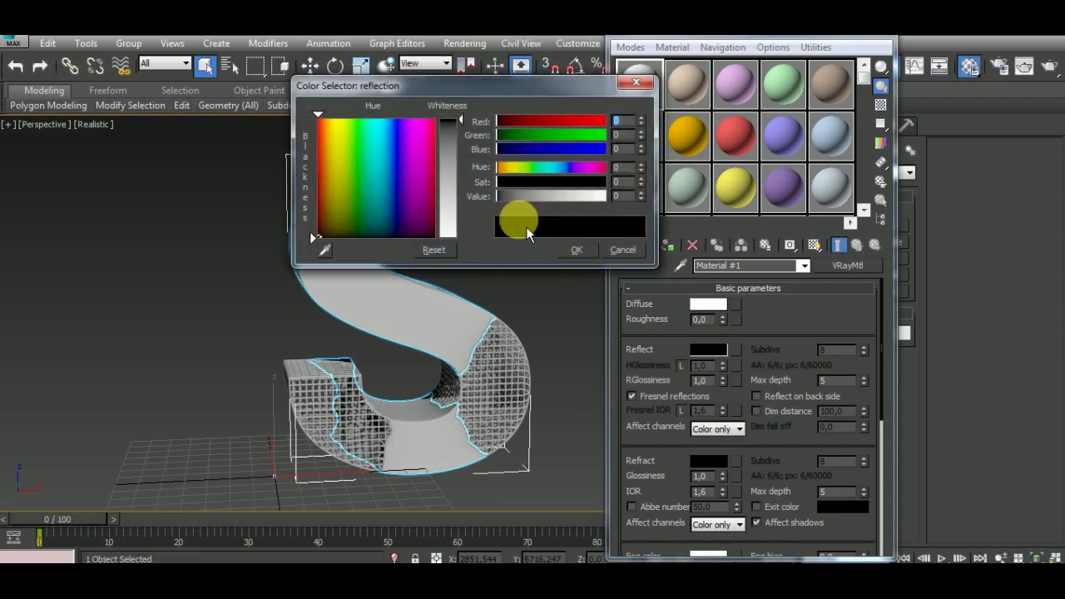
Step: Give Material #1 a grey reflection, assign it to the S, and start Material #2's diffuse
drag(464, 132, 499, 146)
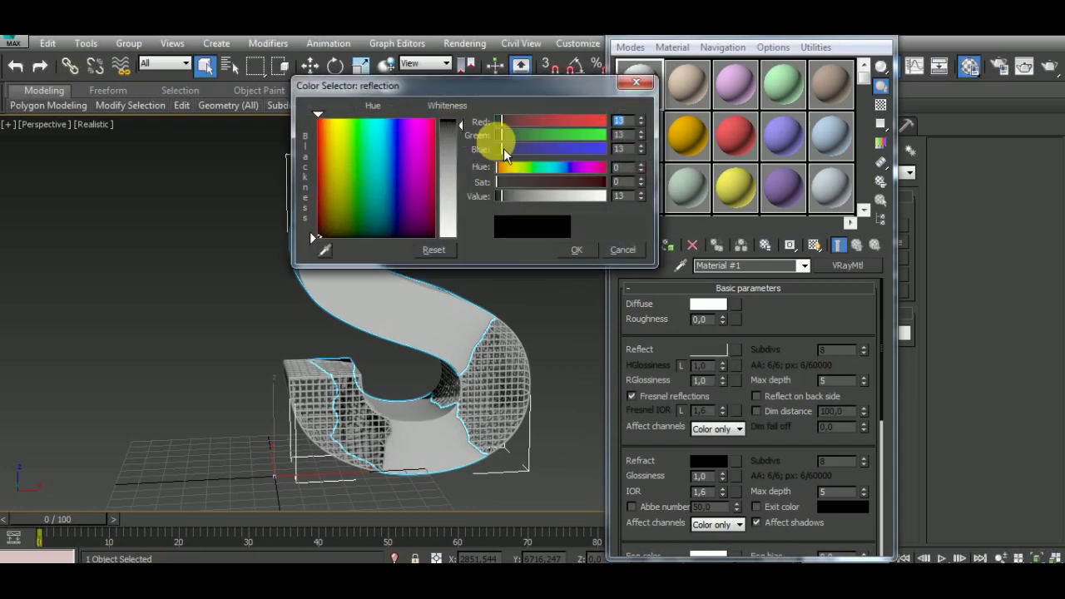
click(574, 249)
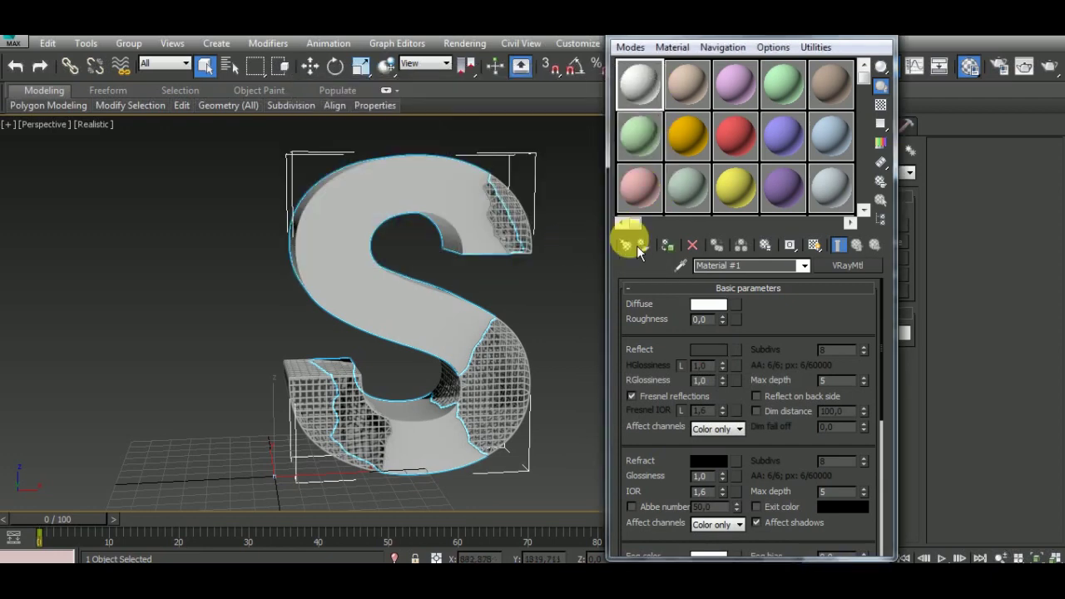
click(667, 246)
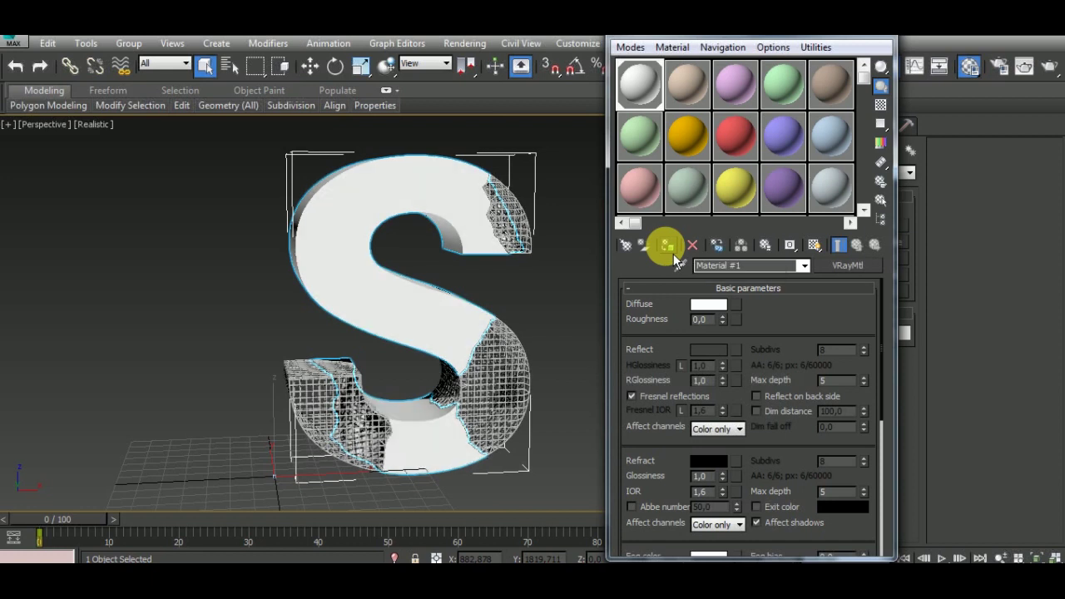
click(687, 84)
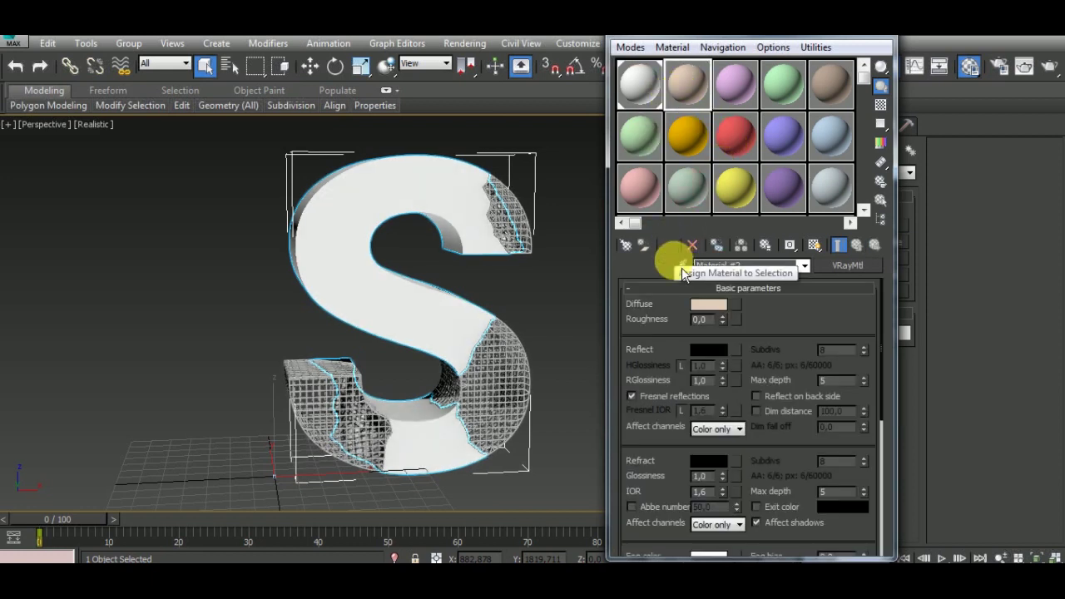
click(708, 304)
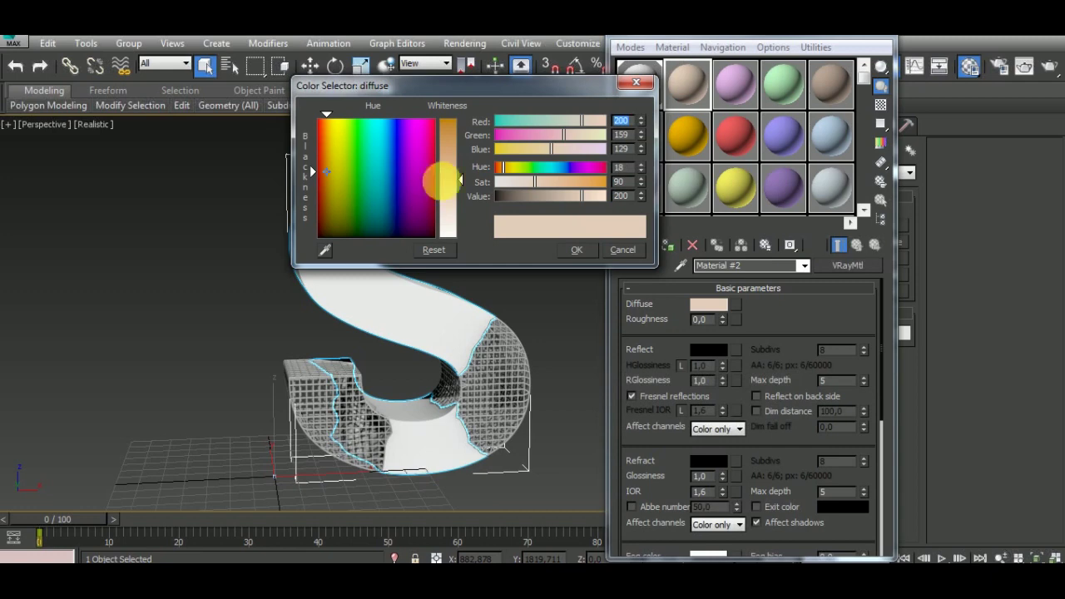
Step: Make Material #2's diffuse colour black and set its reflection colour
drag(357, 195, 315, 237)
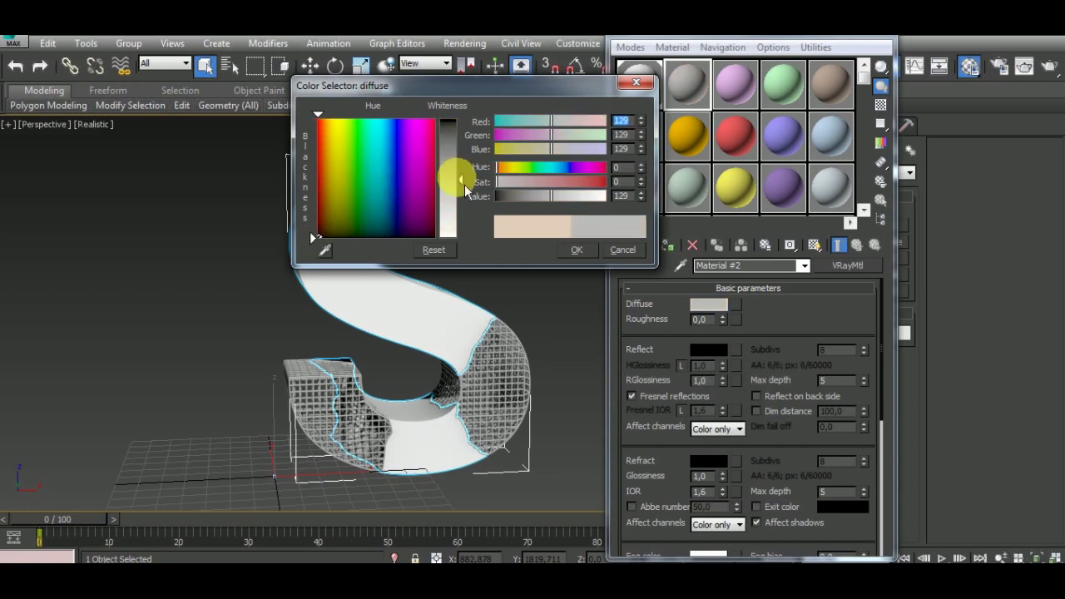
drag(471, 186, 471, 122)
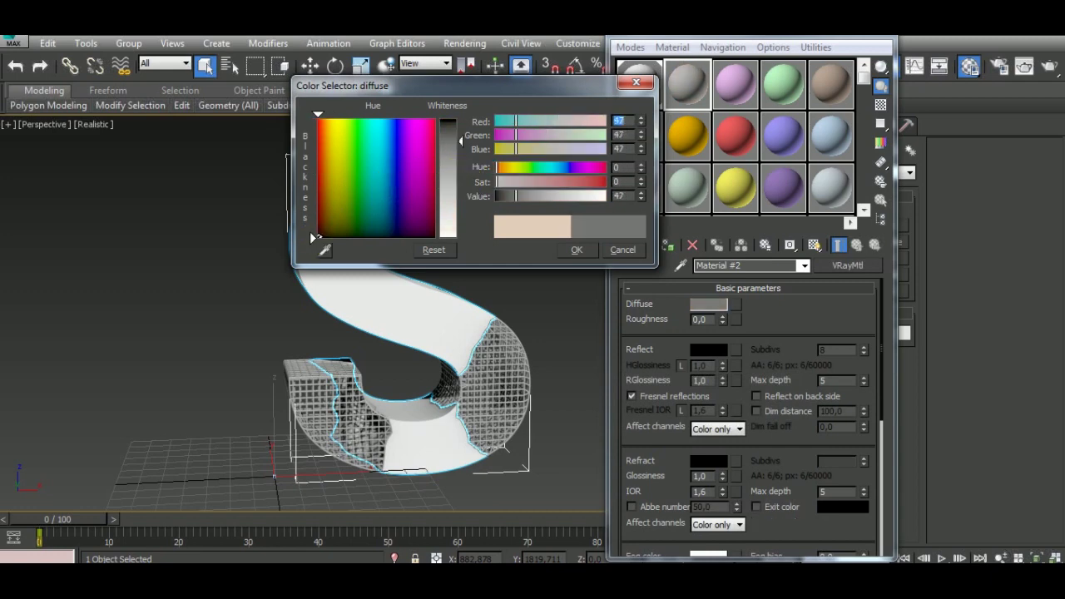
click(577, 248)
click(710, 350)
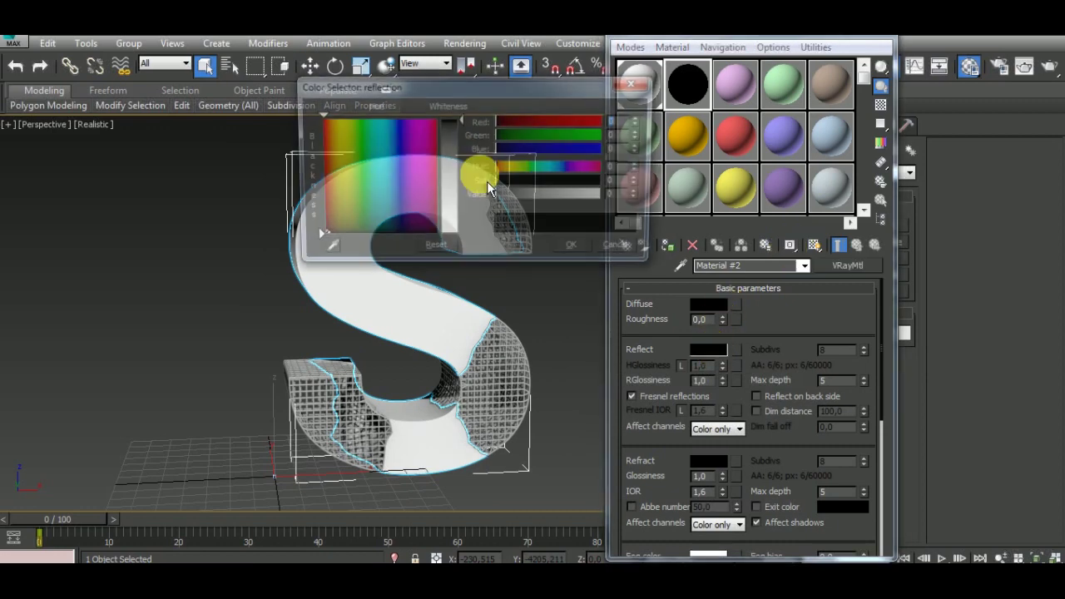
click(576, 249)
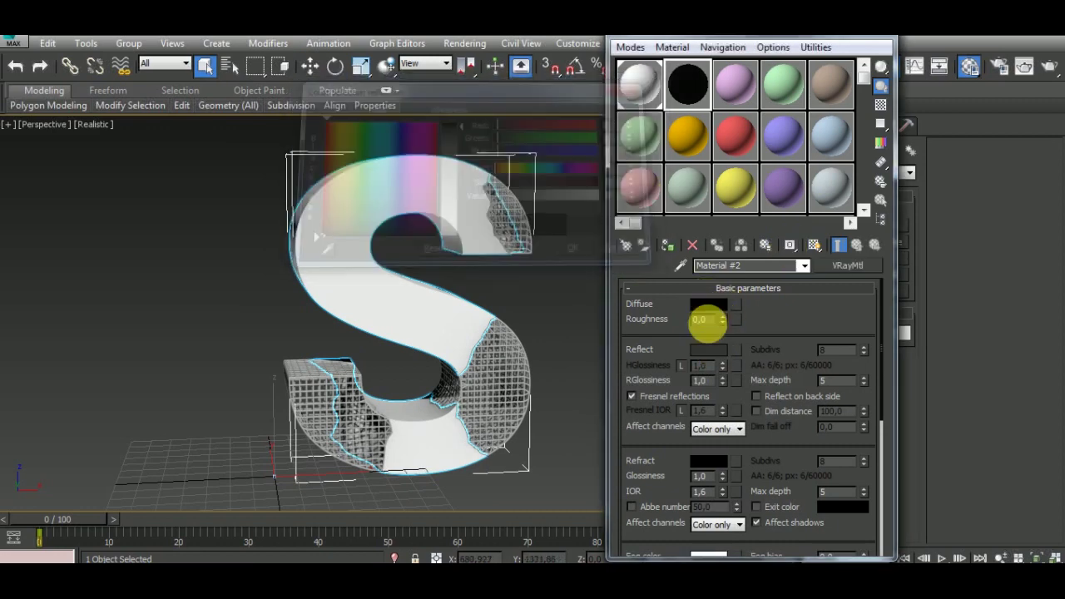
Step: Preview Material #2 enlarged on a checkered background and set both glossiness values to 0.85
click(684, 366)
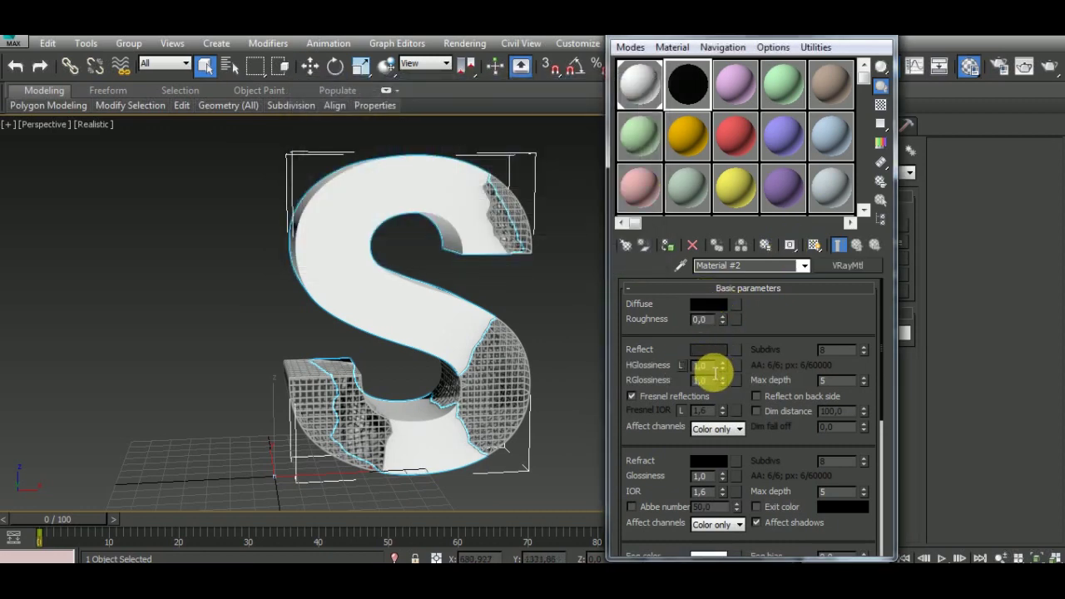
double_click(687, 85)
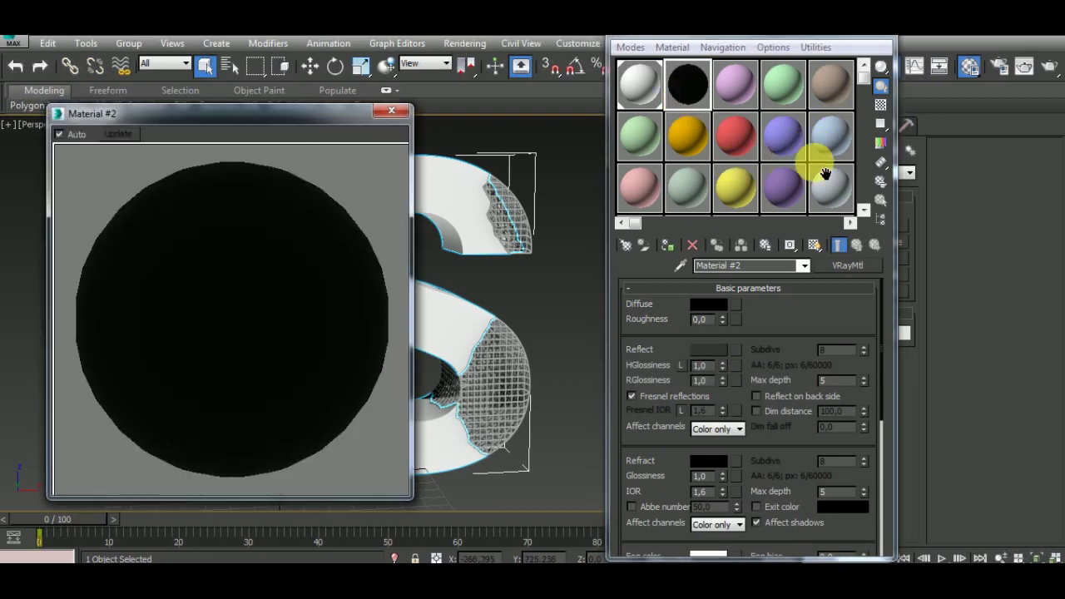
click(880, 105)
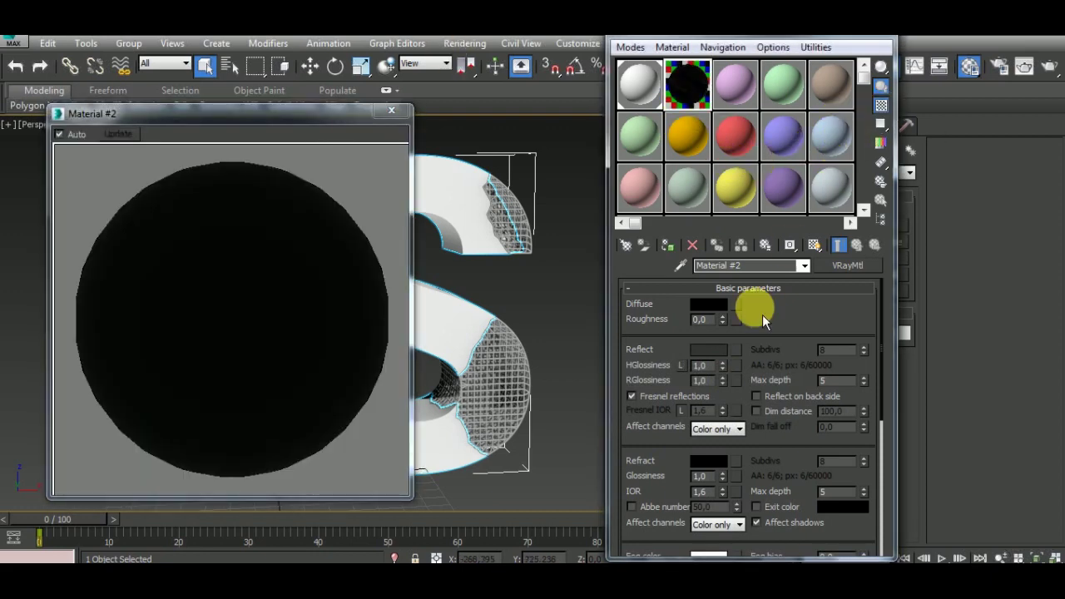
click(703, 366)
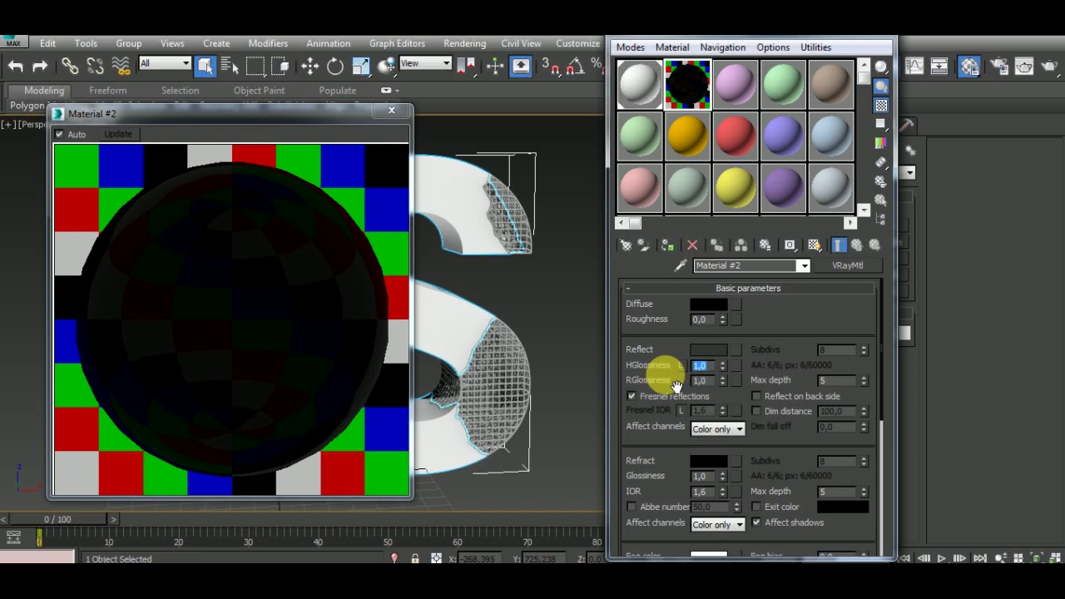
text(0.8)
click(718, 385)
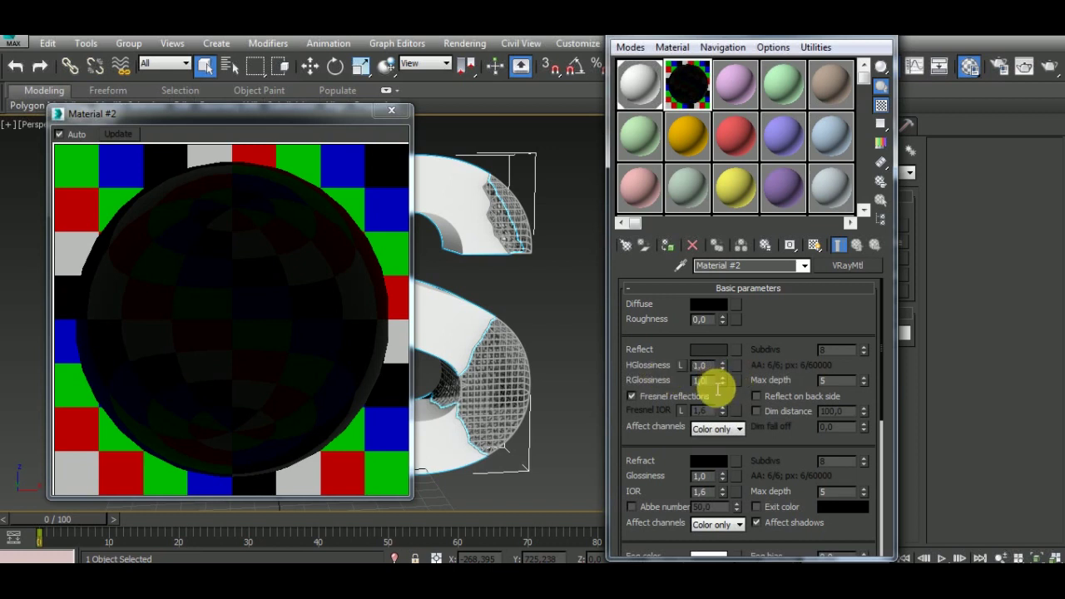
drag(720, 369, 732, 395)
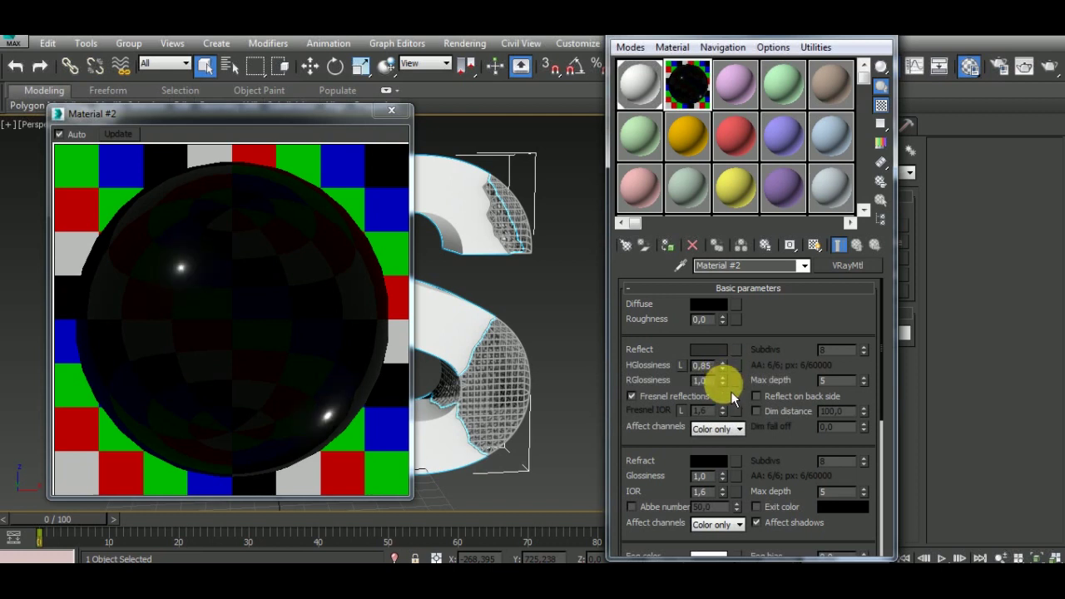
click(730, 392)
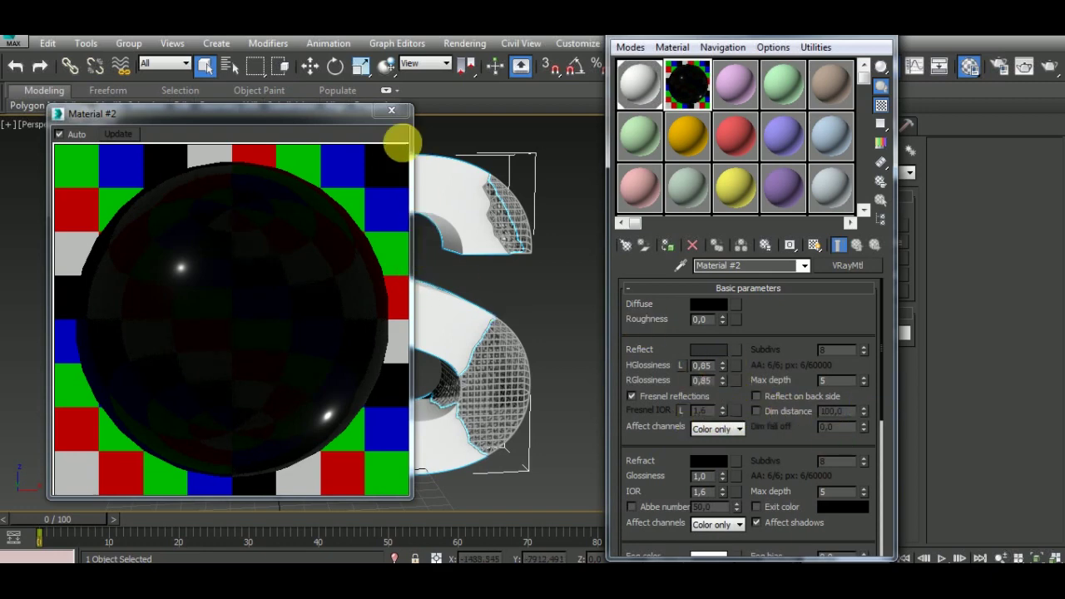
Step: Select the three wire-mesh patches on the S and assign the black Material #2 to them
drag(598, 183, 518, 235)
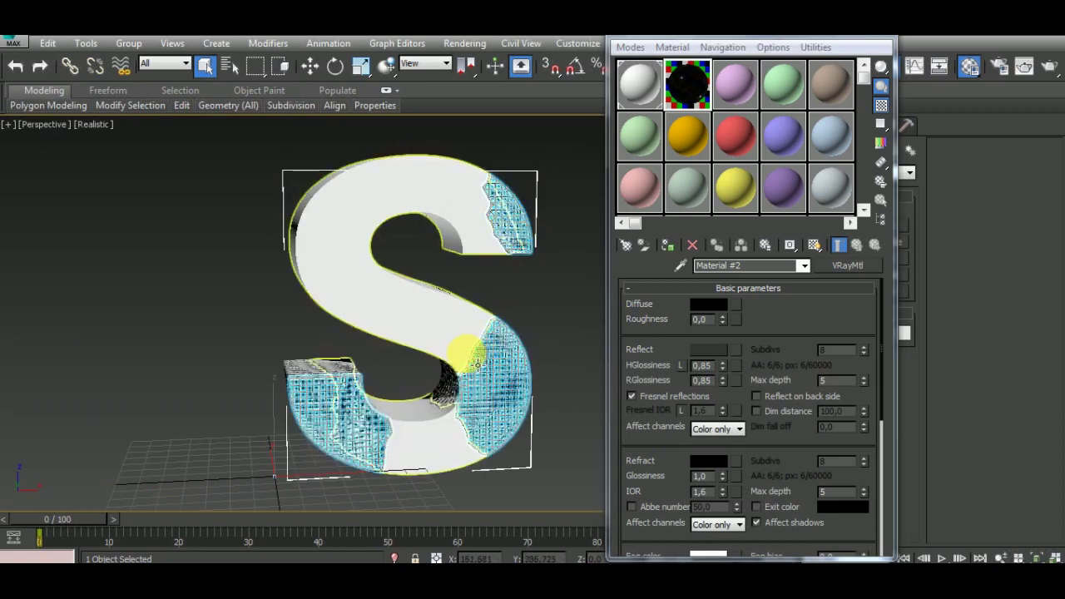
alt+middle_drag(369, 349, 477, 401)
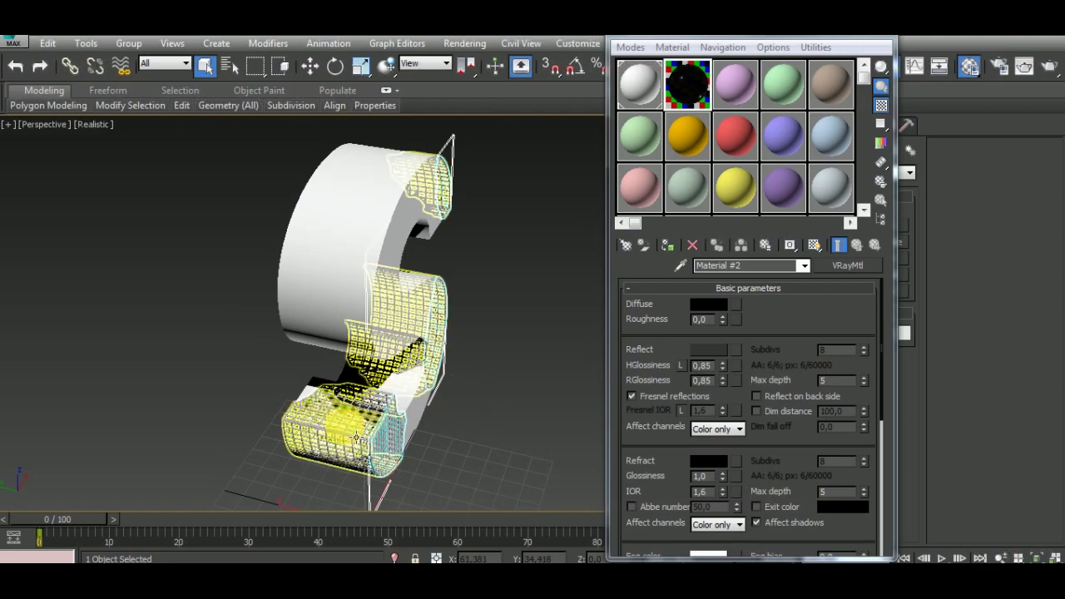
click(423, 424)
mouse_move(424, 424)
alt+middle_down()
mouse_move(445, 441)
mouse_move(343, 323)
mouse_move(299, 321)
mouse_move(194, 416)
mouse_move(142, 386)
mouse_move(142, 373)
alt+middle_up()
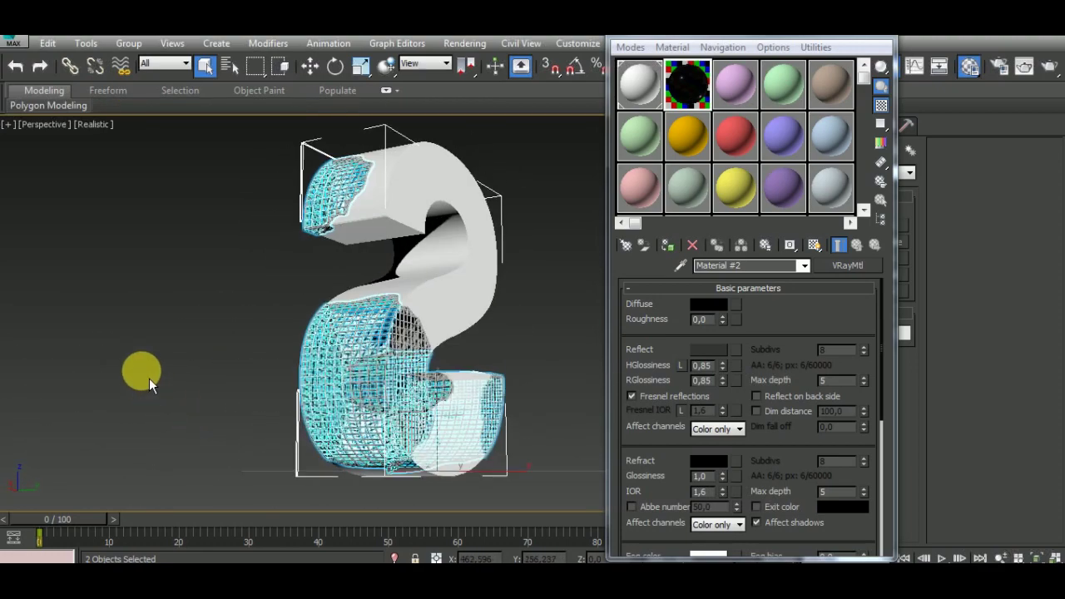
ctrl+click(437, 362)
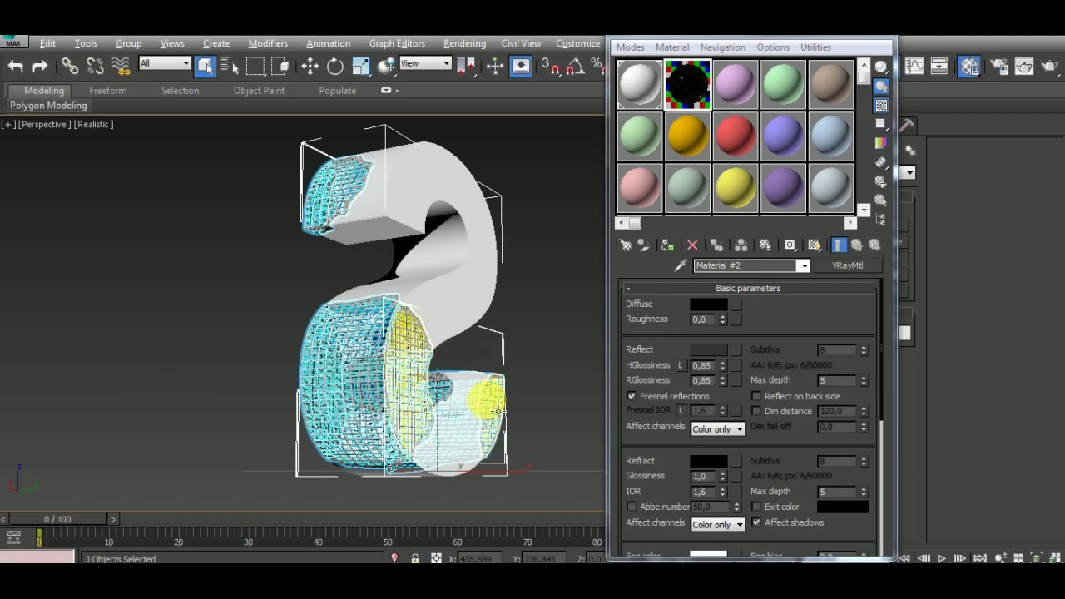
mouse_move(450, 387)
alt+middle_down()
mouse_move(274, 411)
mouse_move(261, 464)
alt+middle_up()
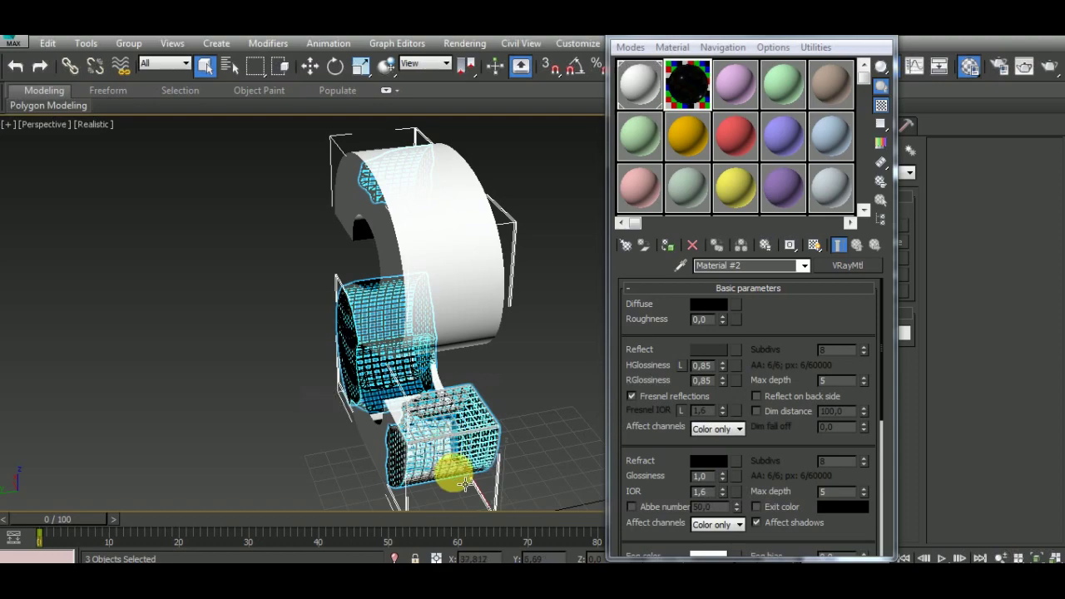
mouse_move(468, 480)
alt+middle_down()
mouse_move(471, 431)
mouse_move(503, 391)
mouse_move(507, 357)
mouse_move(596, 441)
alt+middle_up()
mouse_move(699, 191)
mouse_down()
mouse_move(671, 245)
mouse_move(420, 217)
mouse_up()
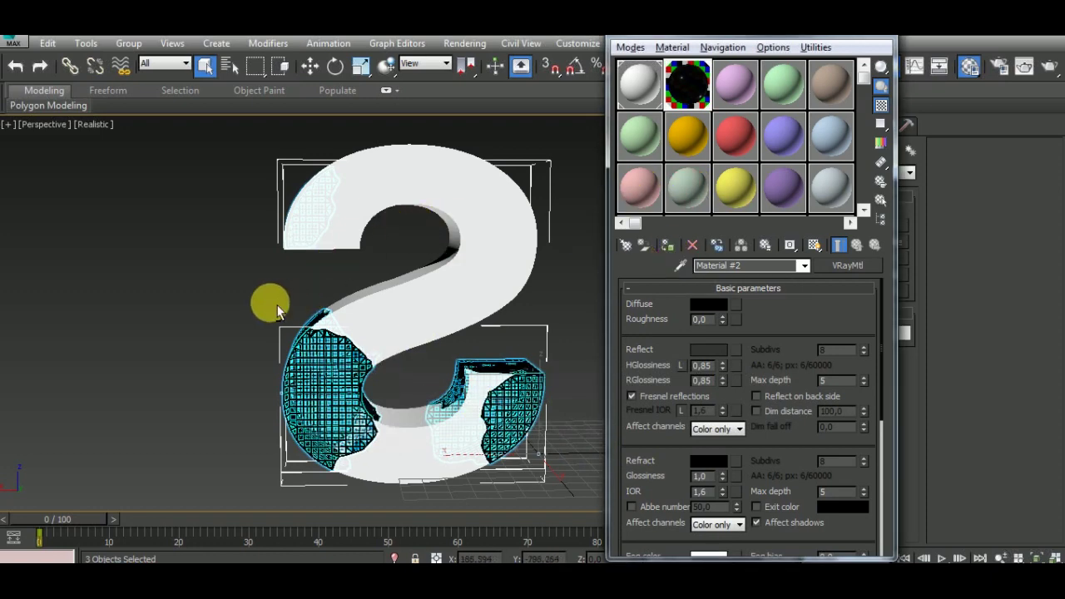
mouse_move(269, 302)
alt+middle_down()
mouse_move(405, 385)
mouse_move(349, 370)
mouse_move(561, 350)
mouse_move(564, 337)
alt+middle_up()
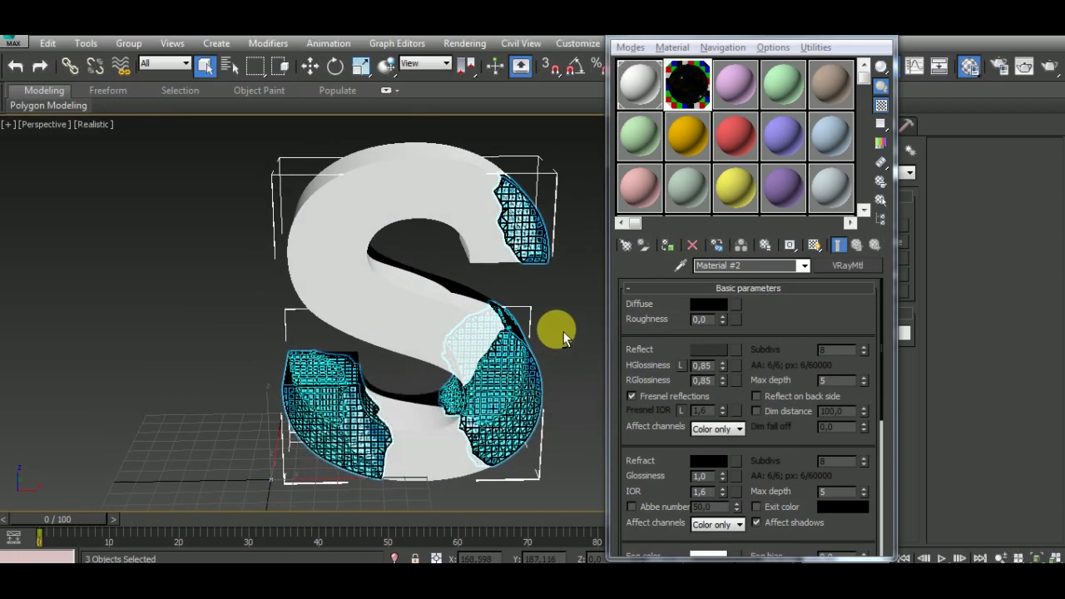
Step: Group the three wire-mesh patches into a single group
click(136, 44)
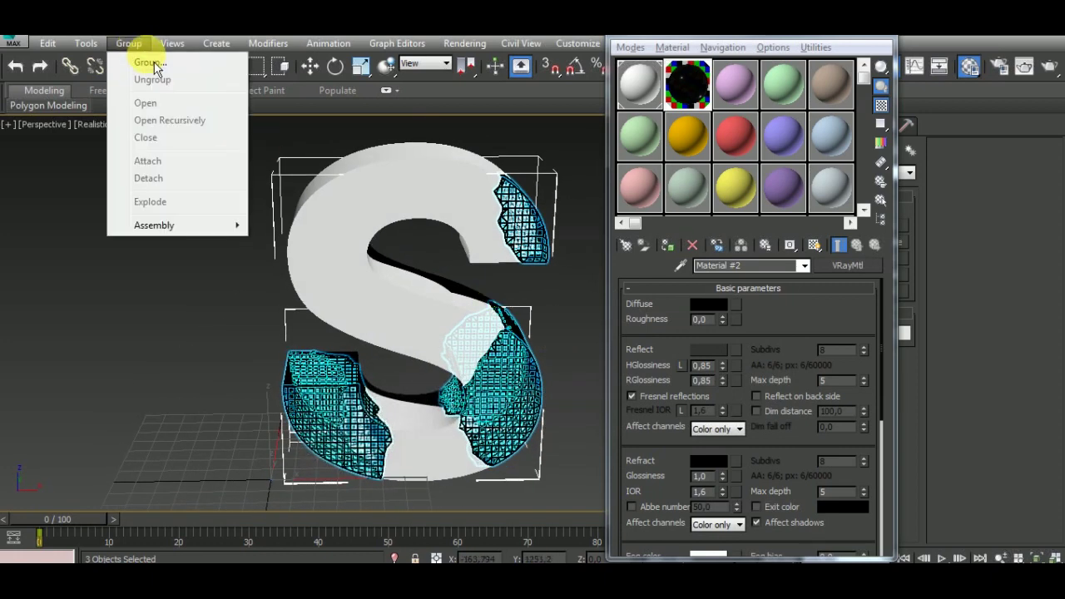
click(147, 62)
click(559, 337)
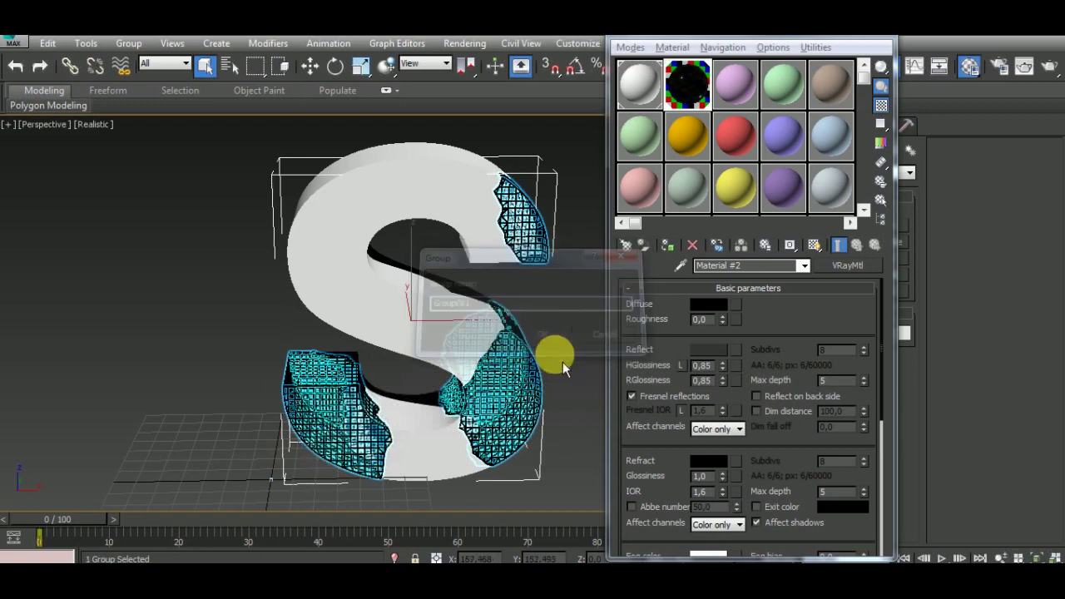
click(578, 393)
Step: Test-move the patch group, then undo so it stays on the S
click(309, 67)
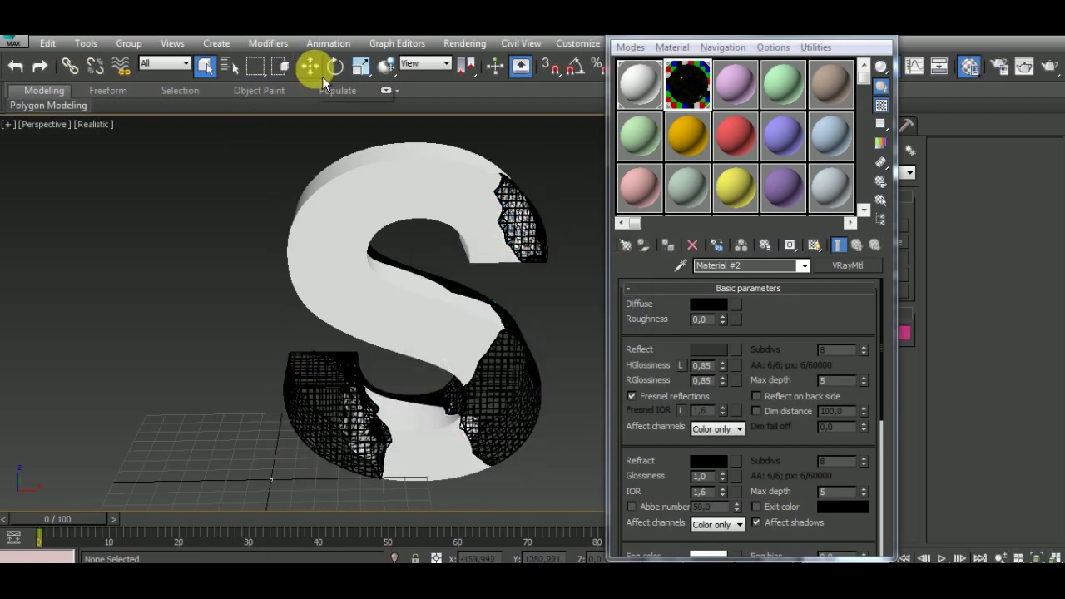
click(478, 358)
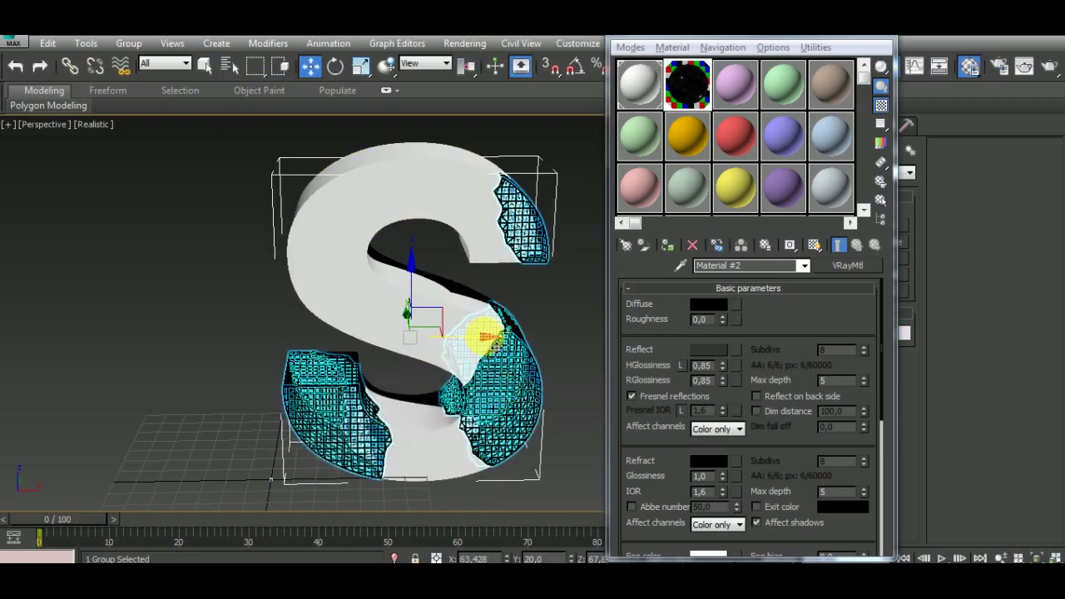
drag(491, 337, 174, 341)
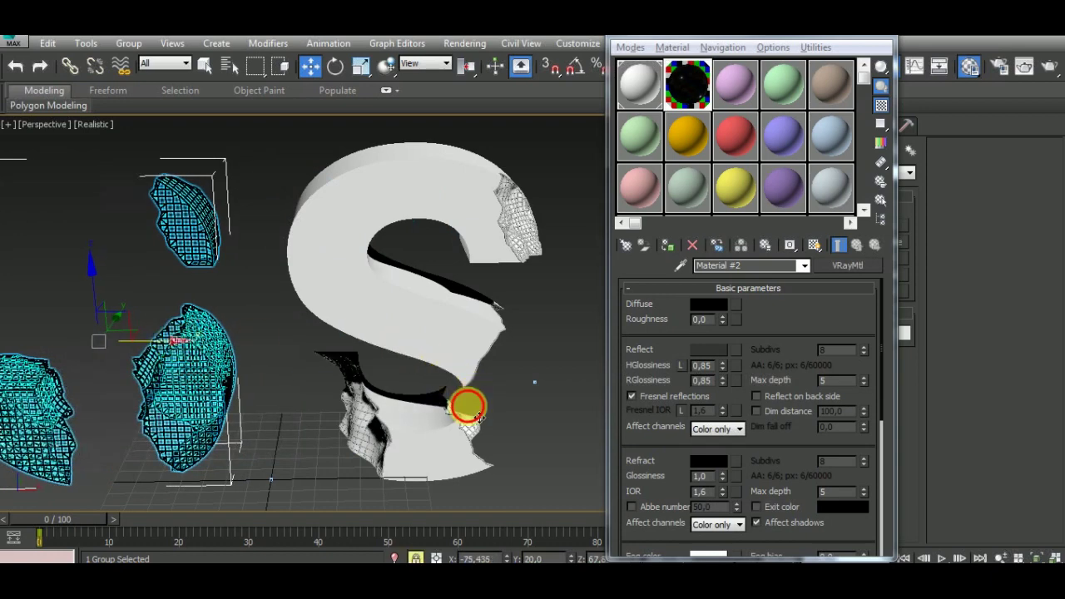
mouse_move(468, 405)
mouse_down()
mouse_move(308, 413)
mouse_move(476, 408)
mouse_up()
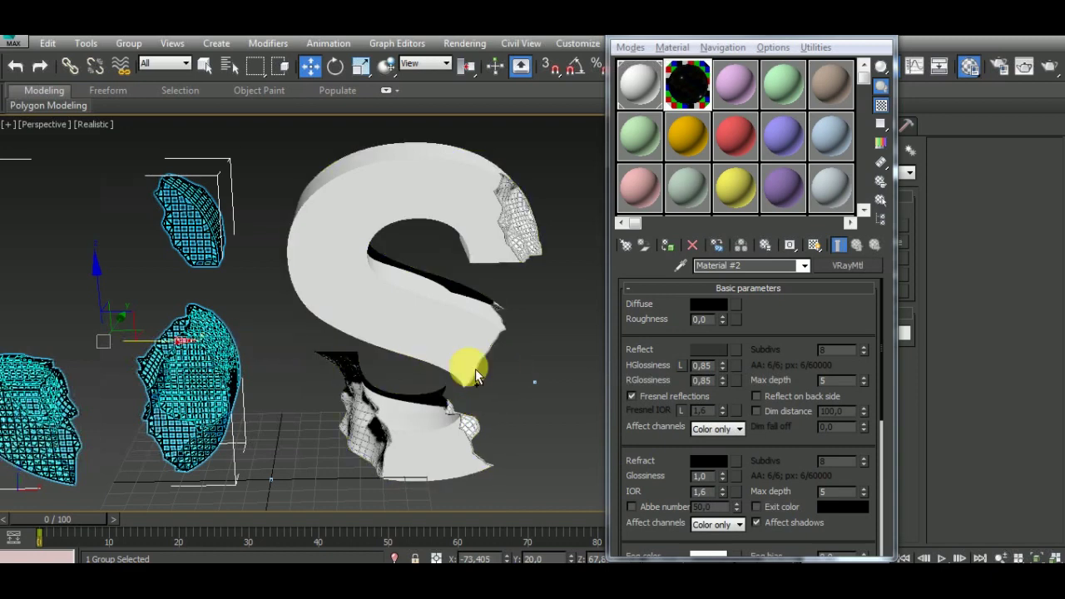
key(ctrl+z)
Step: Select the white S body and load its Material #1 for editing
click(191, 340)
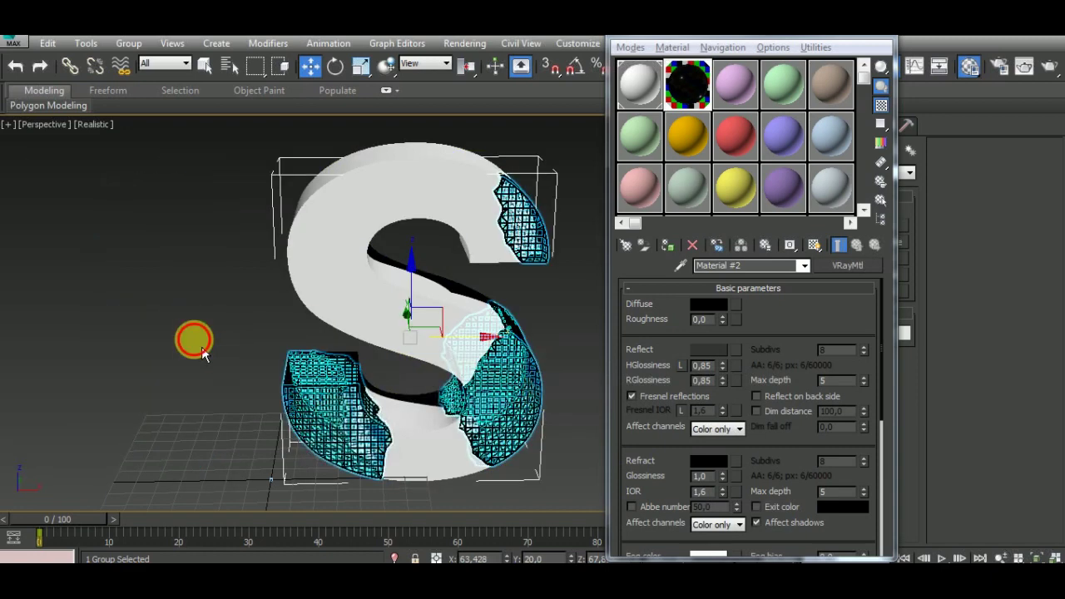
click(401, 354)
click(639, 84)
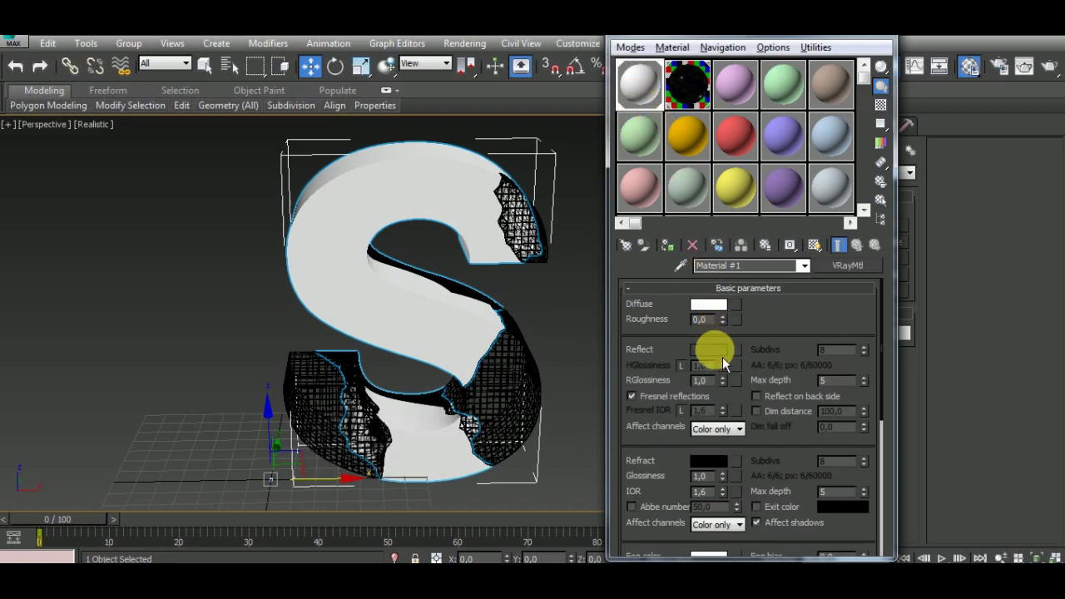
Step: Set Material #1 HGlossiness 0.88 and RGlossiness 0.9, close the editor, and deselect the S
click(694, 365)
text(0,88)
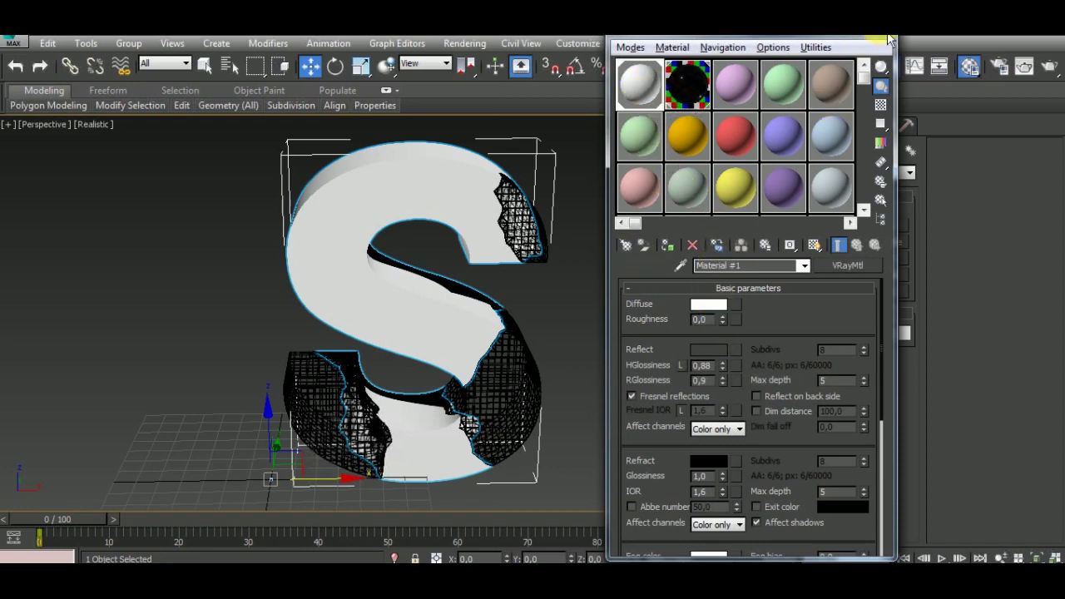
click(889, 39)
click(616, 355)
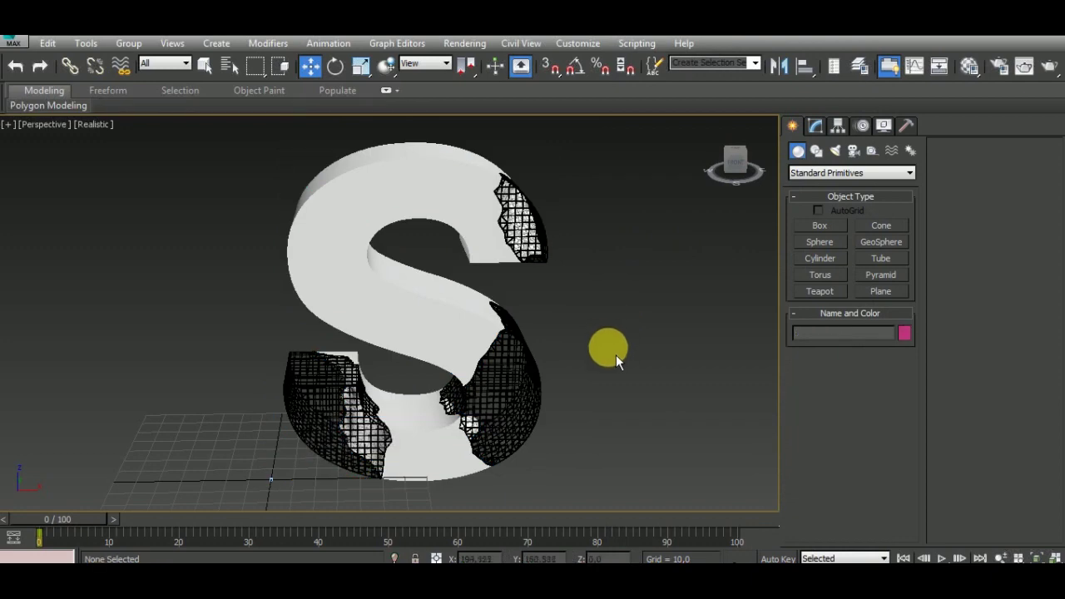
mouse_move(610, 356)
alt+middle_down()
mouse_move(661, 337)
mouse_move(607, 375)
alt+middle_up()
Step: Browse Documents › 2.3dsMax › 2.vray scene › studio and take the New_Studio .max file
scroll(640, 343, down, 3)
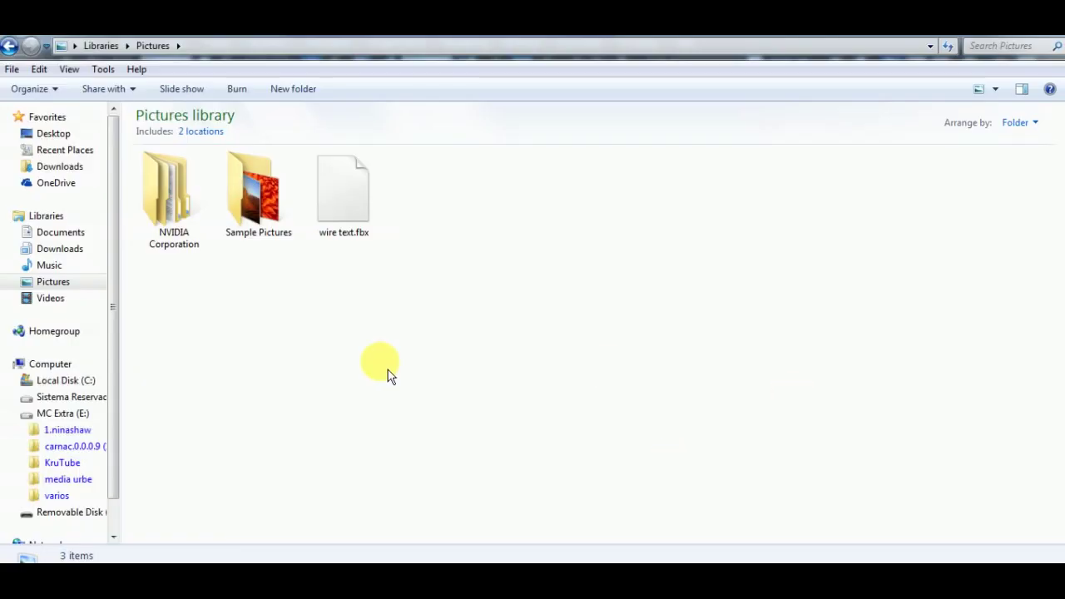
click(76, 233)
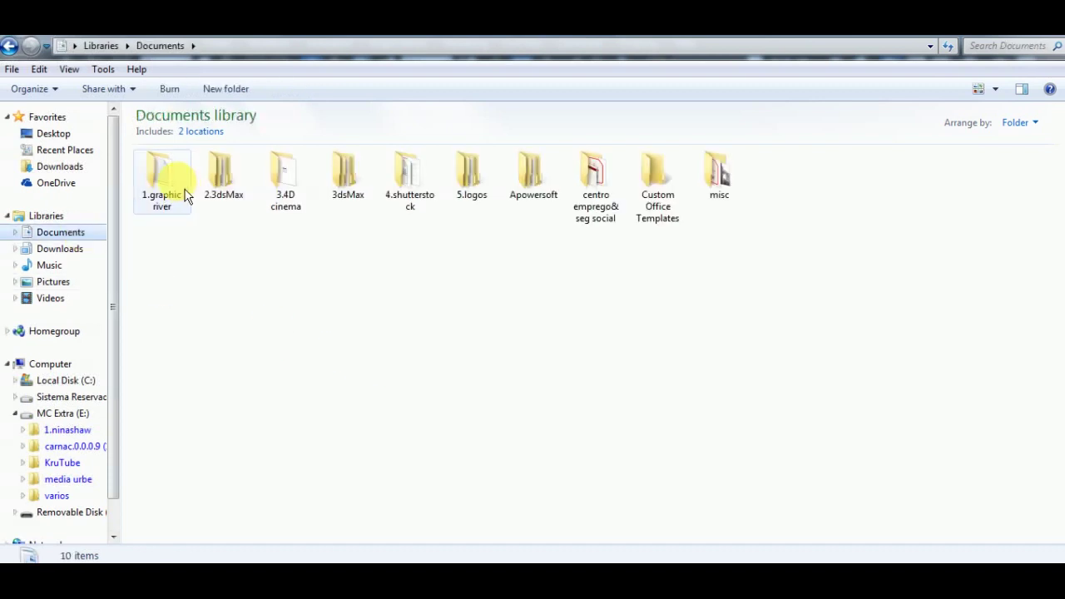
double_click(231, 185)
double_click(221, 174)
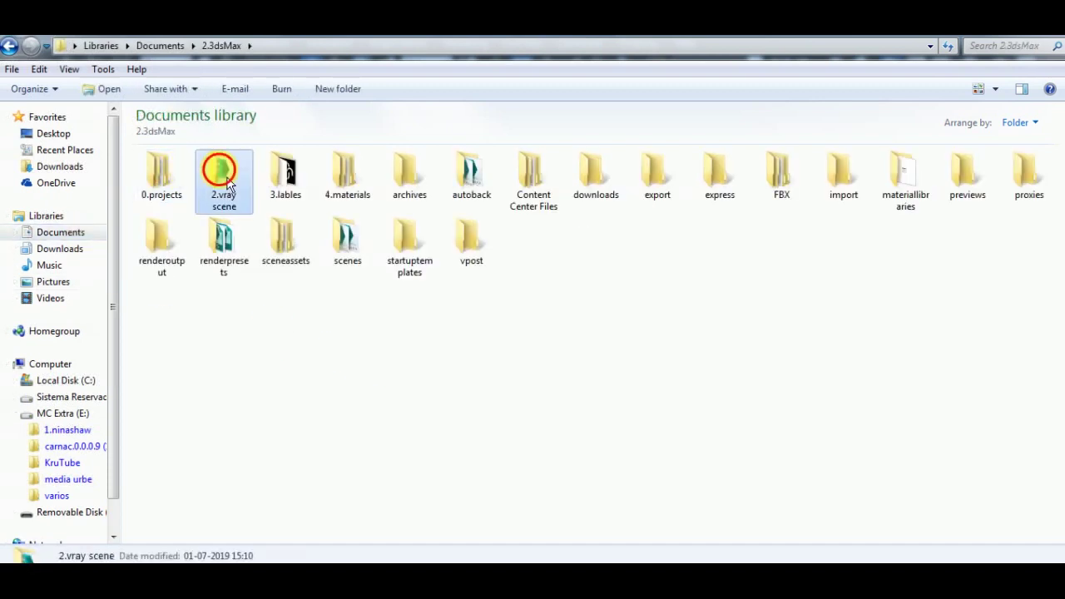
double_click(174, 192)
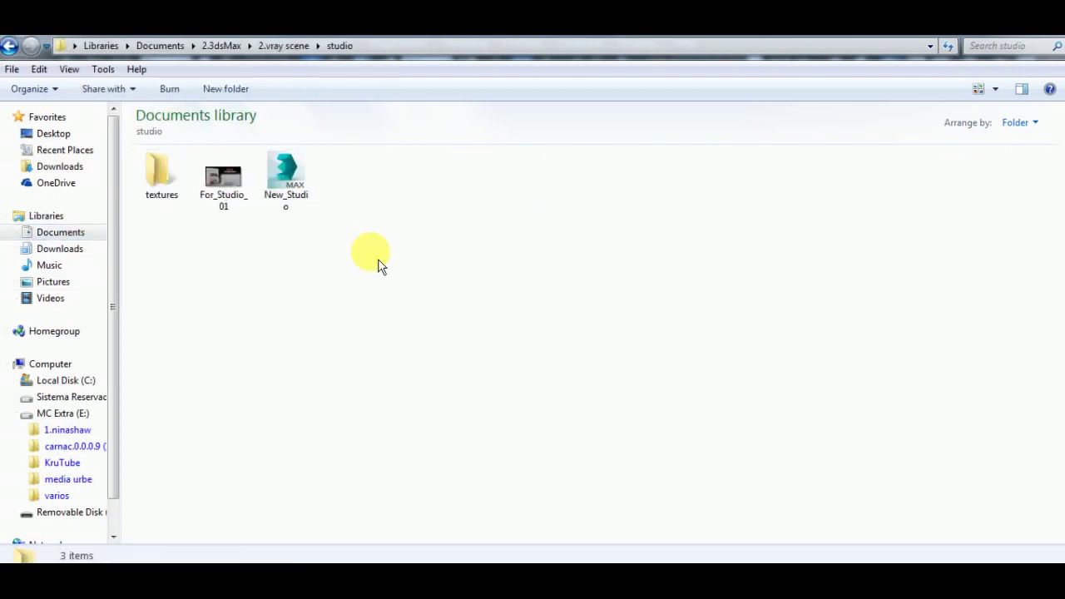
double_click(312, 194)
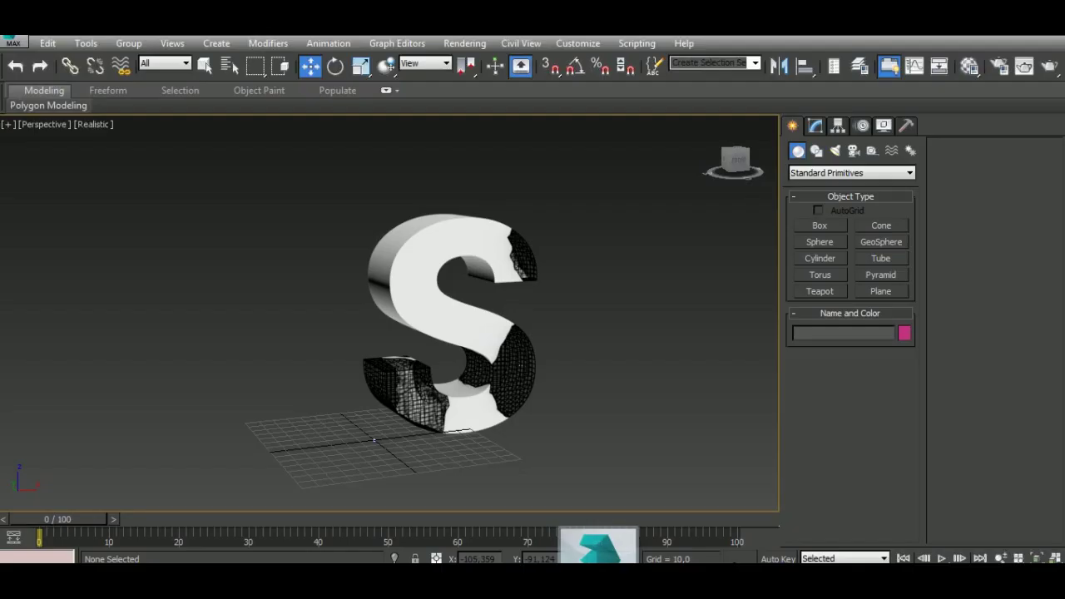
Step: Merge New_Studio.max into the current scene by dropping it onto the viewport
drag(597, 532, 607, 408)
click(616, 427)
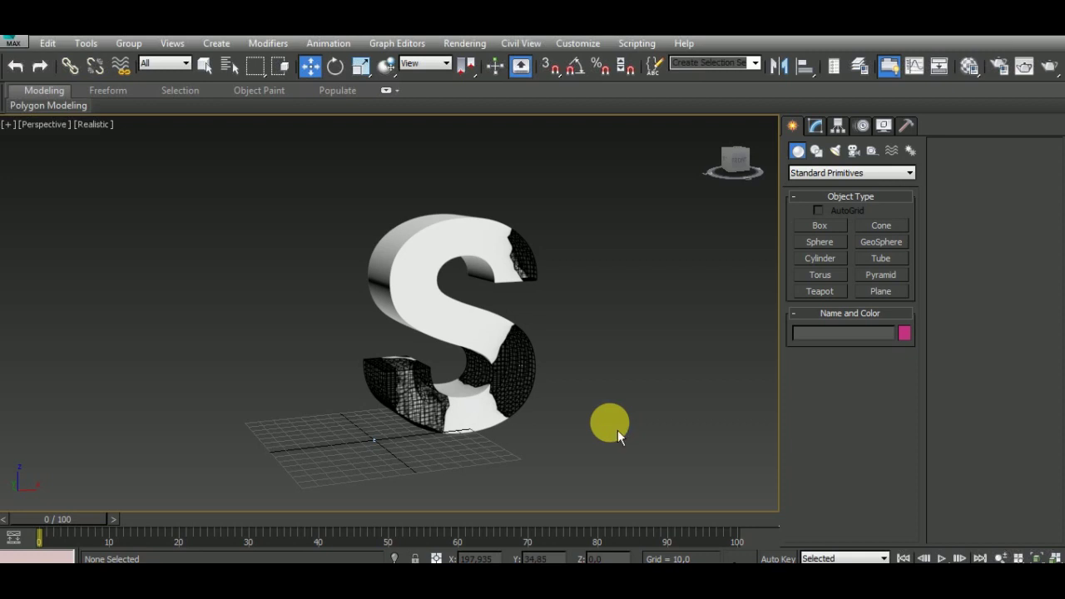
key(ctrl+z)
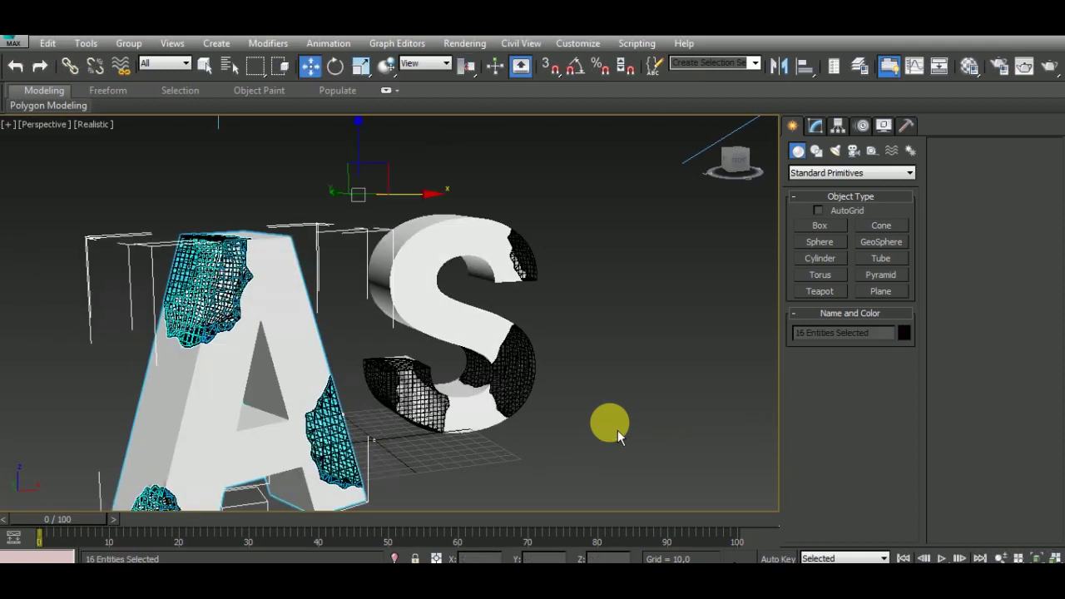
Step: Delete the fractured A that came with the merge and select the S with its patches
click(314, 346)
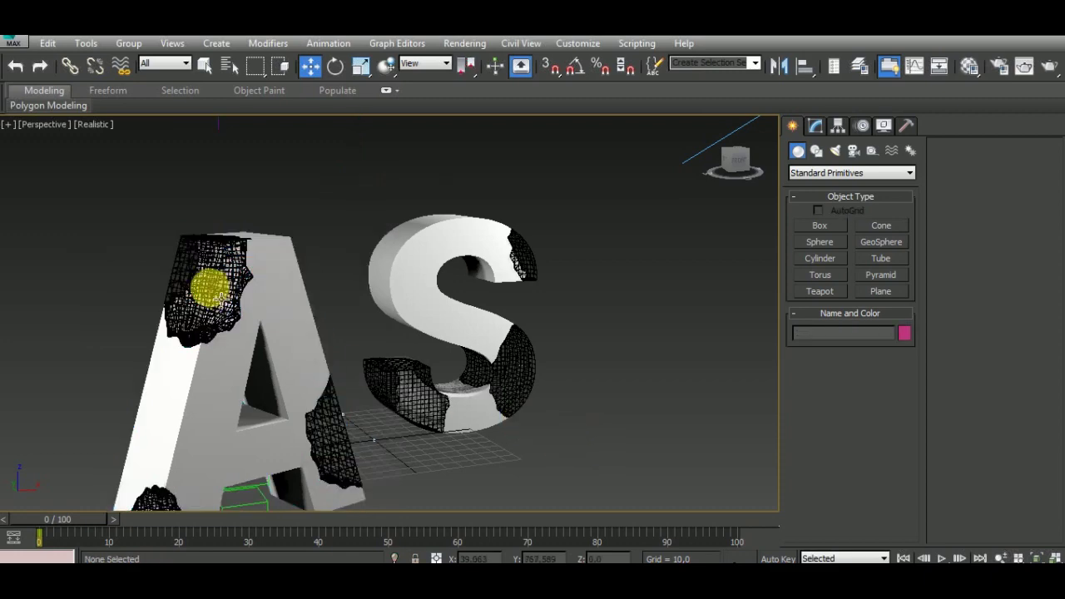
click(215, 293)
key(Delete)
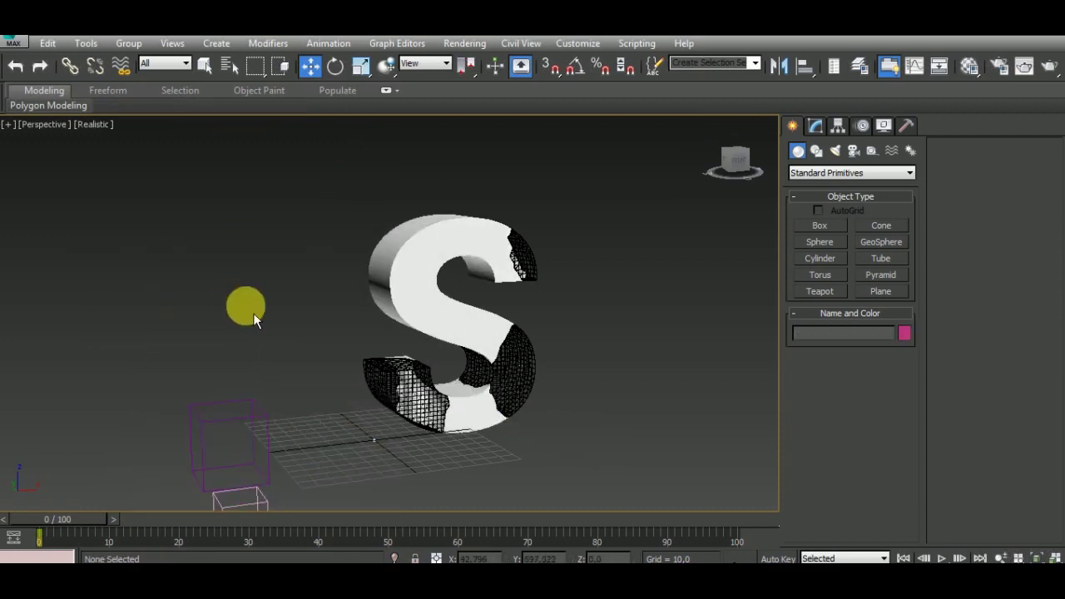
middle_drag(405, 471, 411, 431)
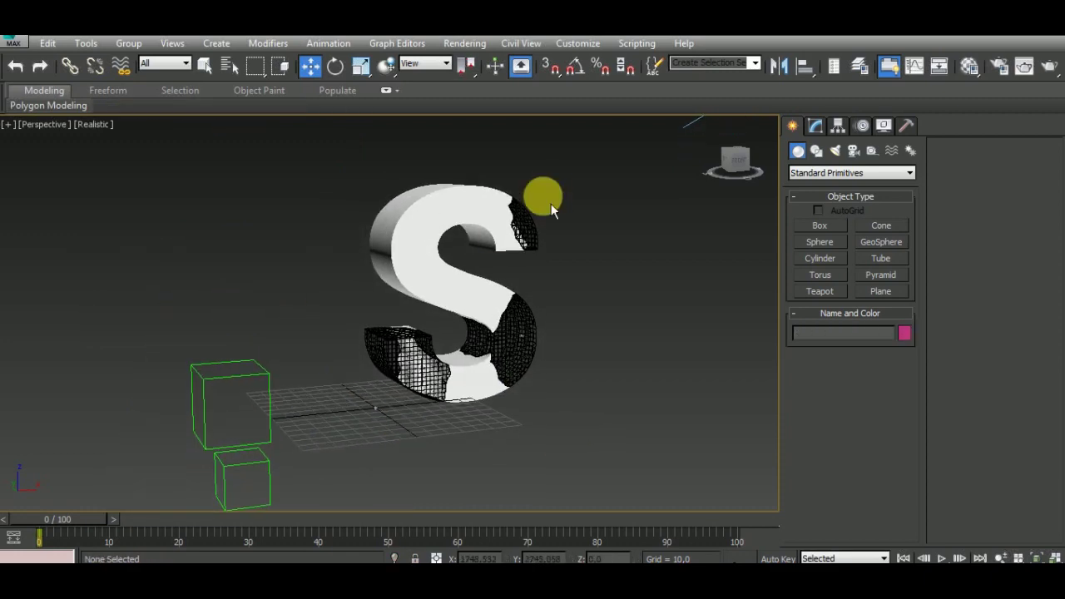
drag(551, 204, 415, 399)
scroll(420, 399, up, 3)
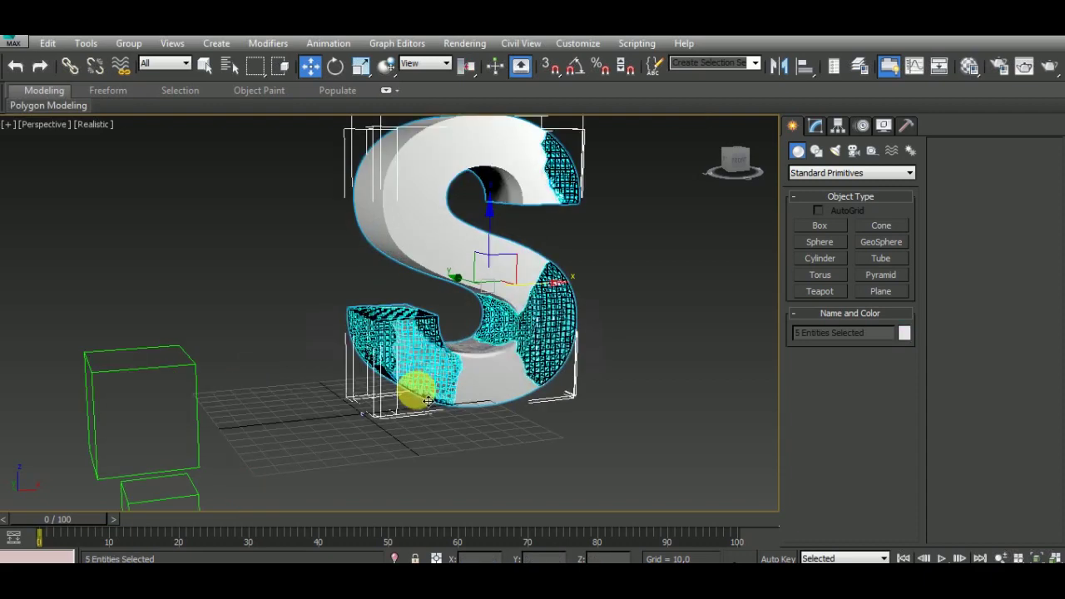
scroll(426, 402, down, 5)
scroll(420, 391, down, 3)
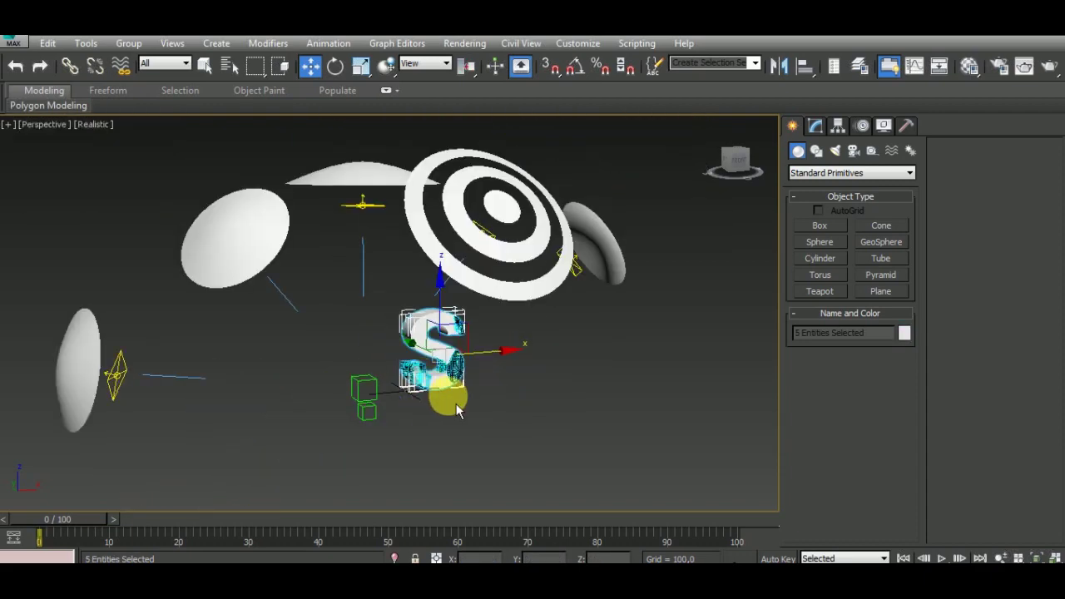
Step: Switch the viewport to plain Shaded display
click(104, 127)
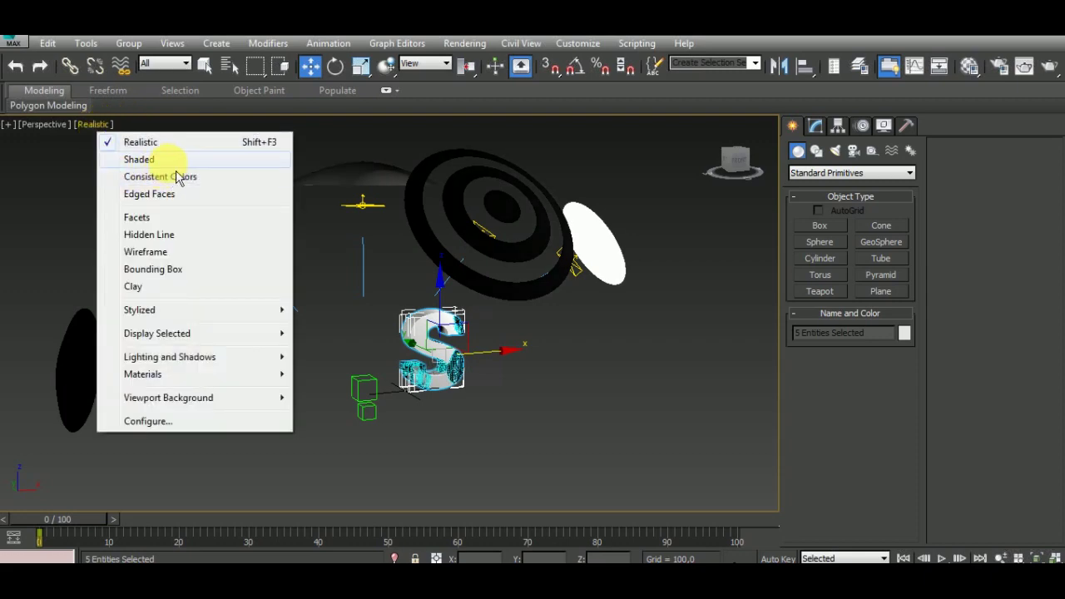
click(154, 159)
mouse_move(525, 387)
alt+middle_down()
mouse_move(408, 441)
mouse_move(459, 459)
mouse_move(476, 402)
mouse_move(475, 445)
alt+middle_up()
Step: Move the S to the centre of the studio using the Front and Top views
key(f)
scroll(478, 436, down, 5)
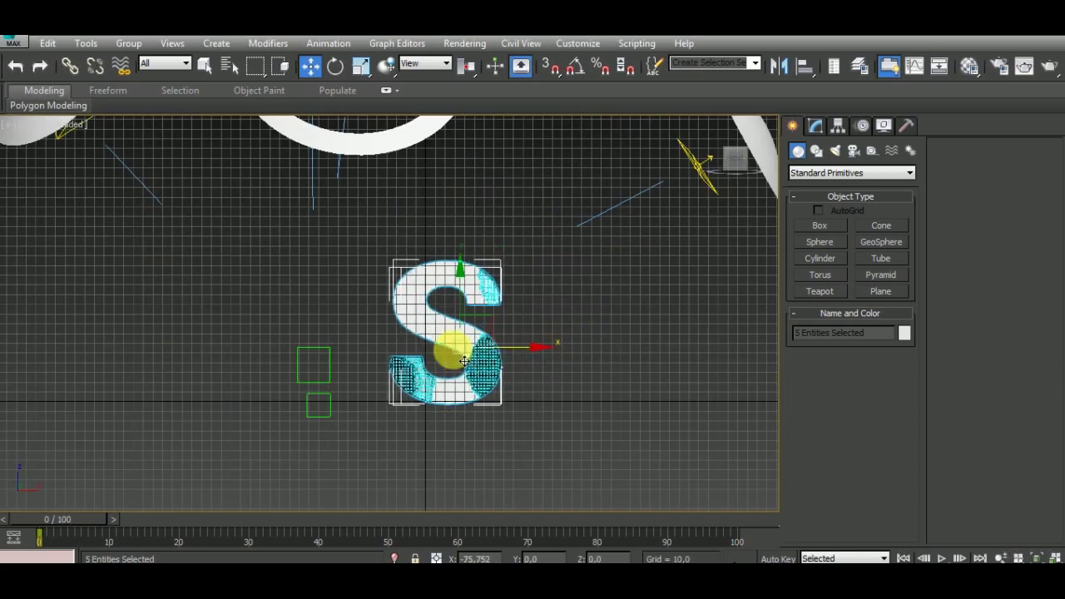
drag(464, 359, 416, 359)
scroll(418, 359, down, 2)
scroll(418, 360, down, 2)
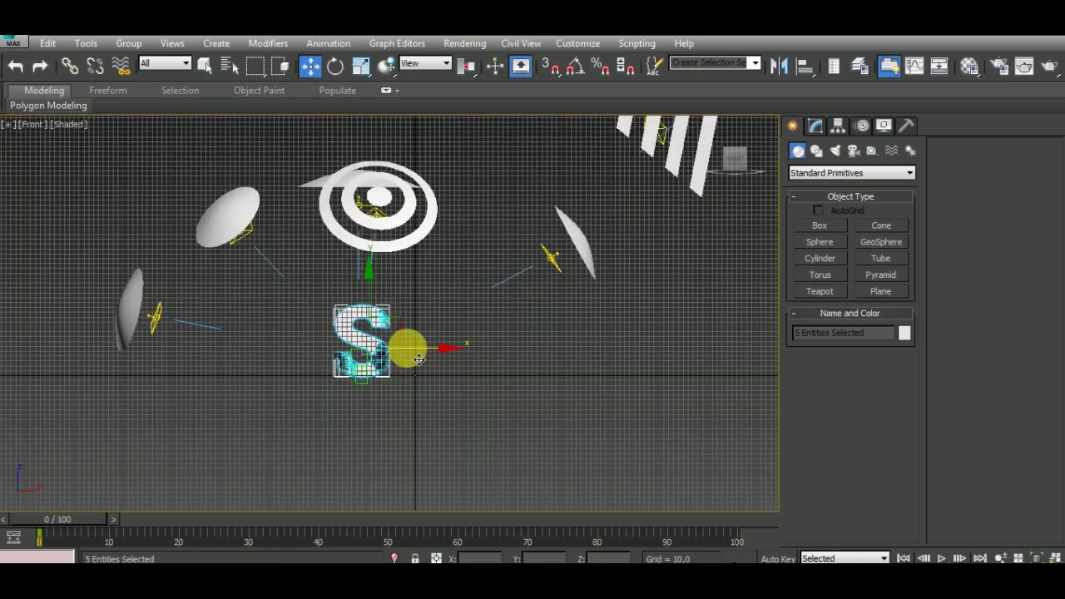
key(t)
drag(356, 241, 358, 295)
Step: Frame the S in the Front view, then return to Perspective and centre it
key(f)
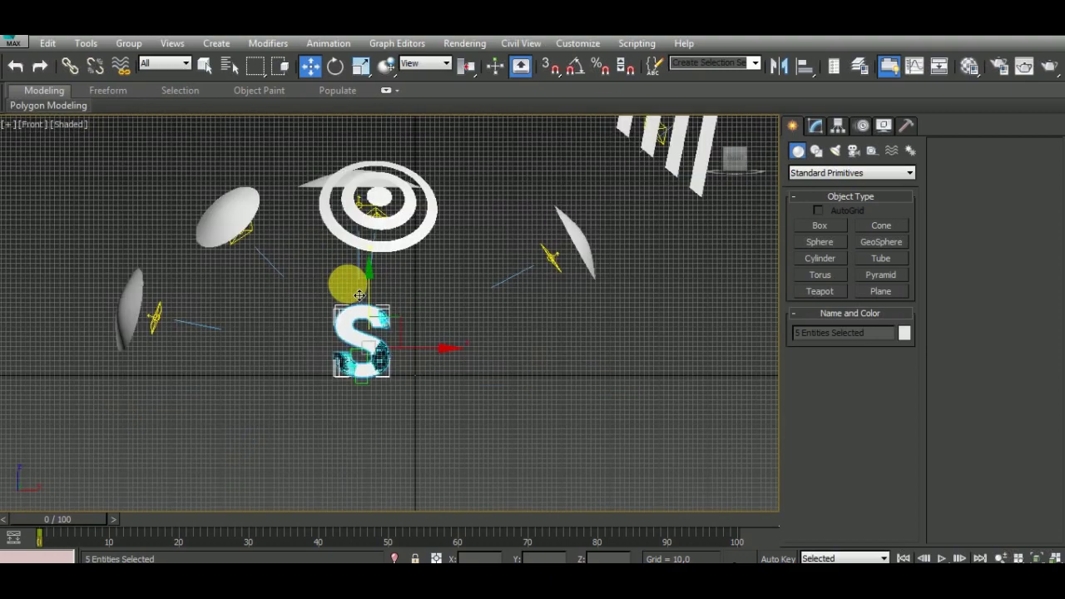
middle_drag(425, 409, 596, 406)
key(z)
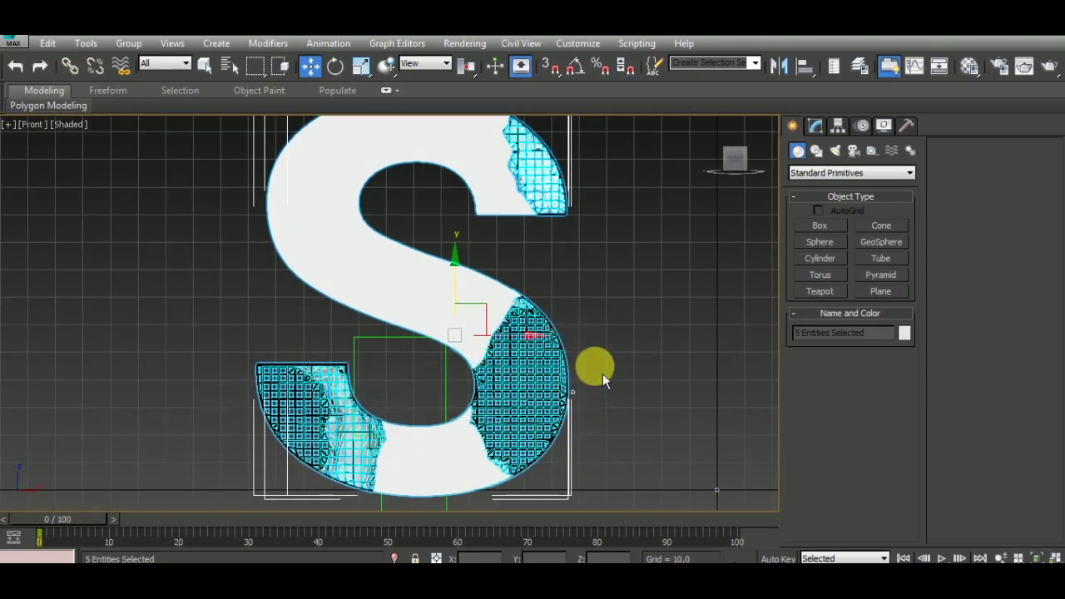
scroll(599, 374, down, 3)
middle_drag(598, 374, 575, 376)
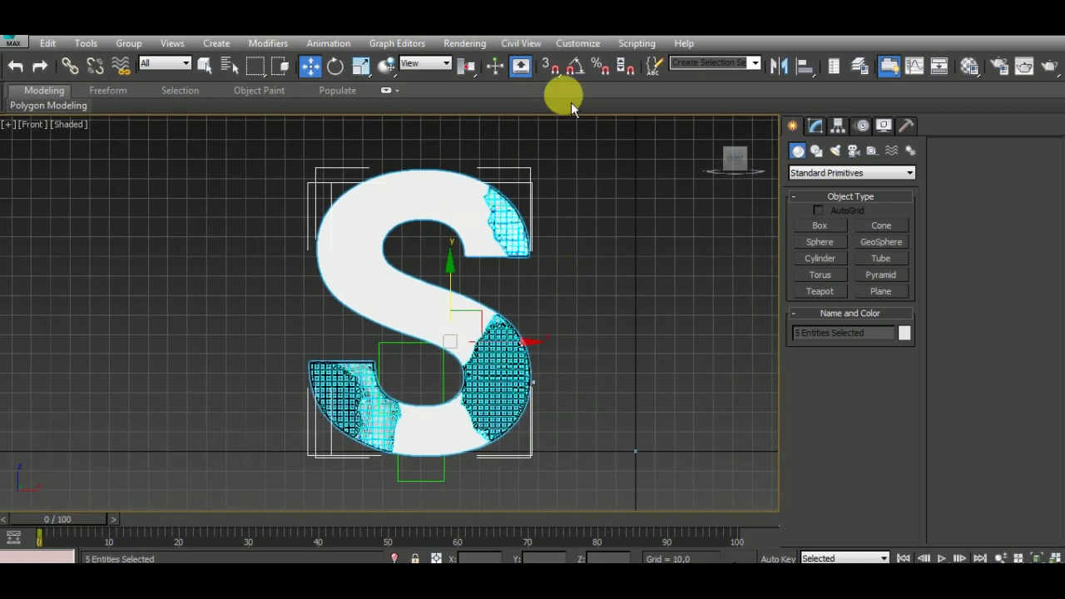
mouse_move(735, 158)
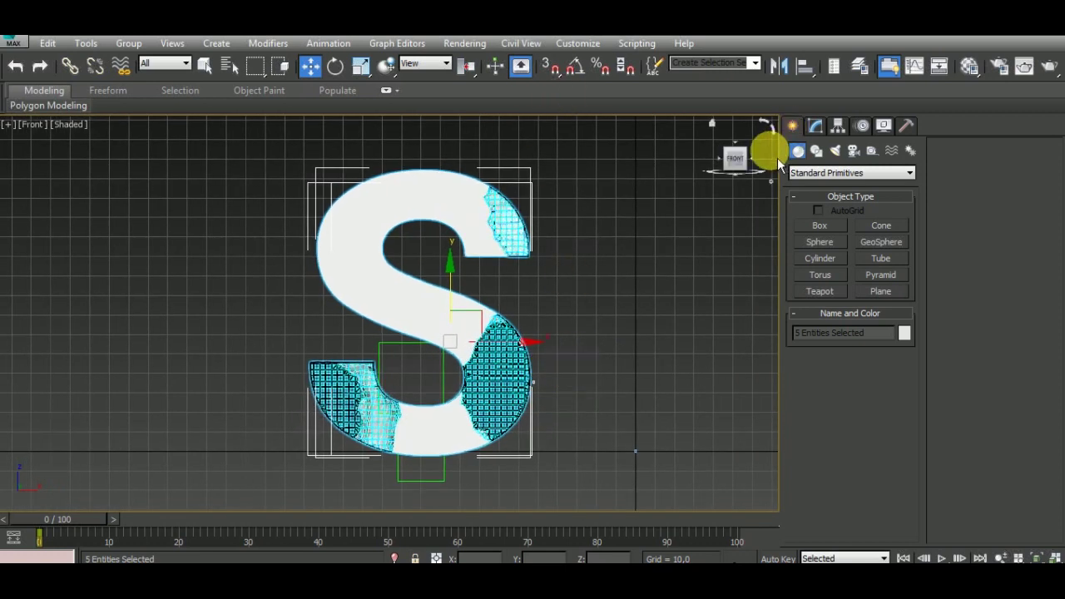
key(p)
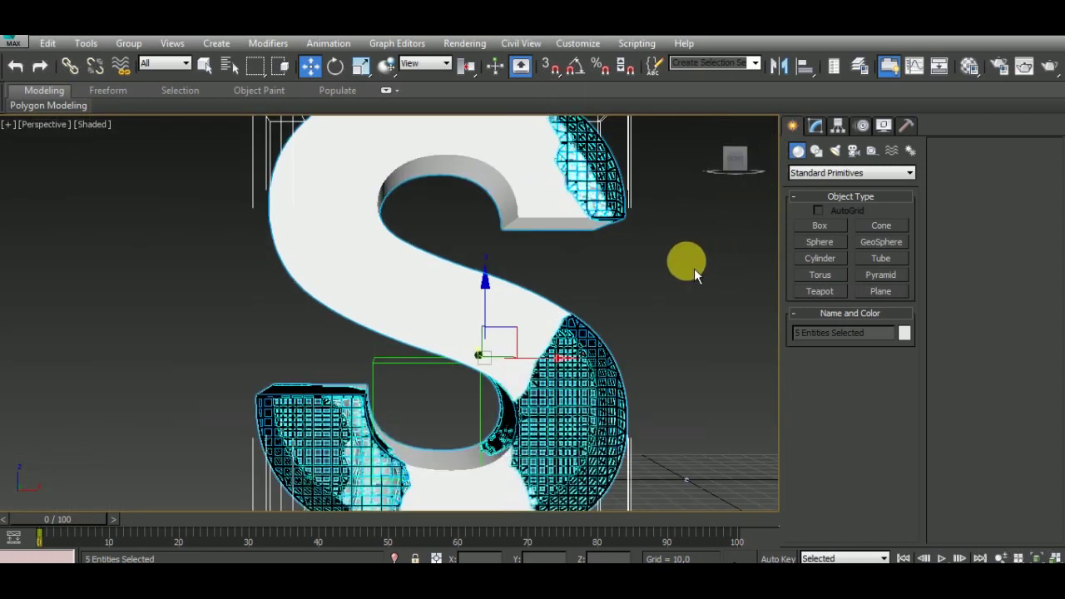
scroll(691, 264, down, 2)
middle_drag(687, 297, 617, 312)
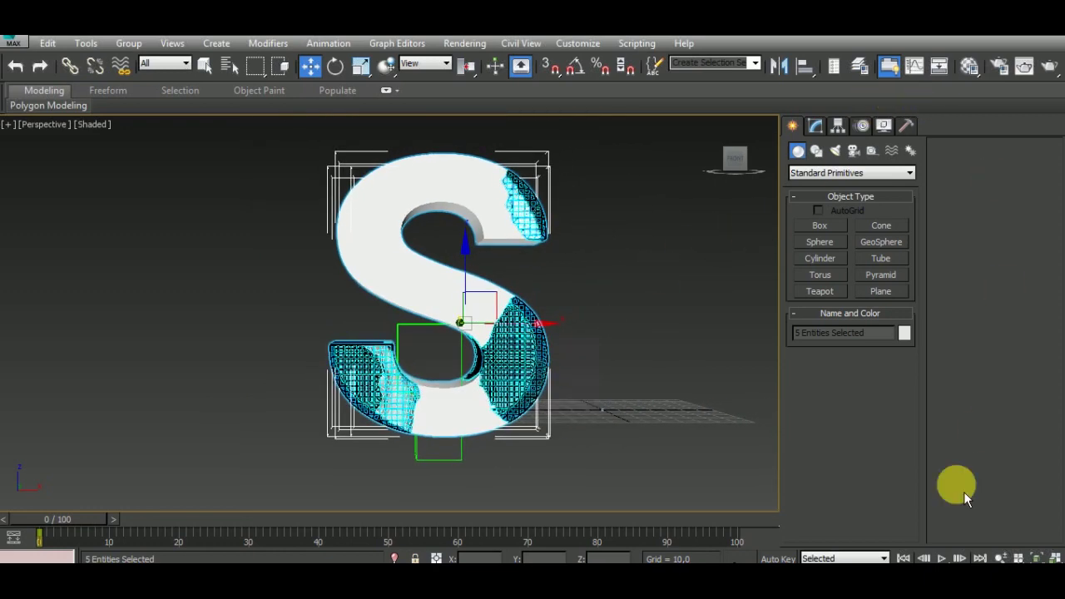
Step: Set the render output width and height to 1500 × 1500
click(1006, 77)
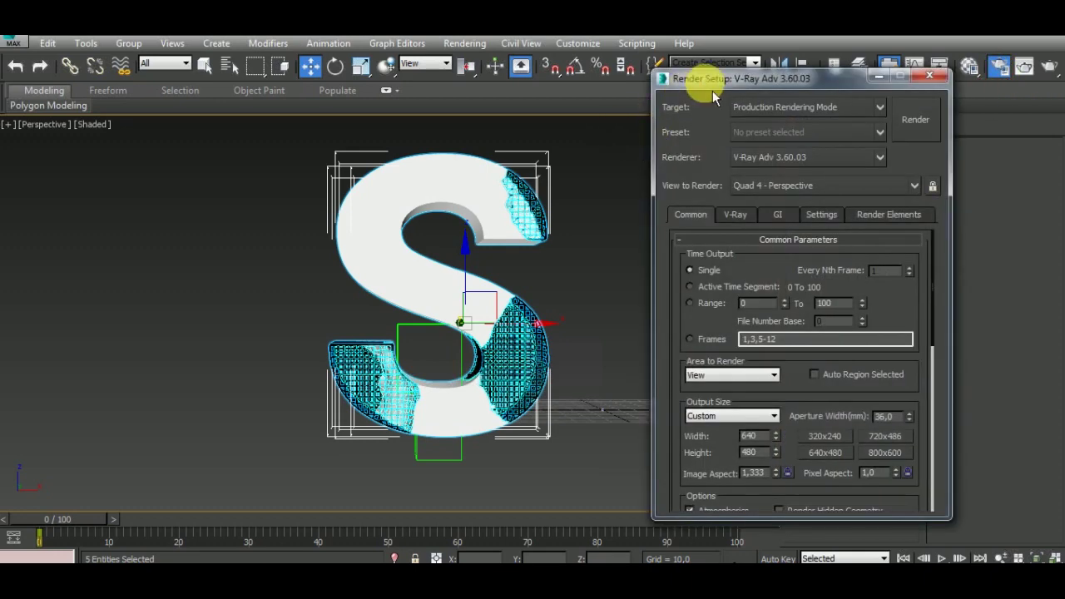
drag(724, 86, 646, 79)
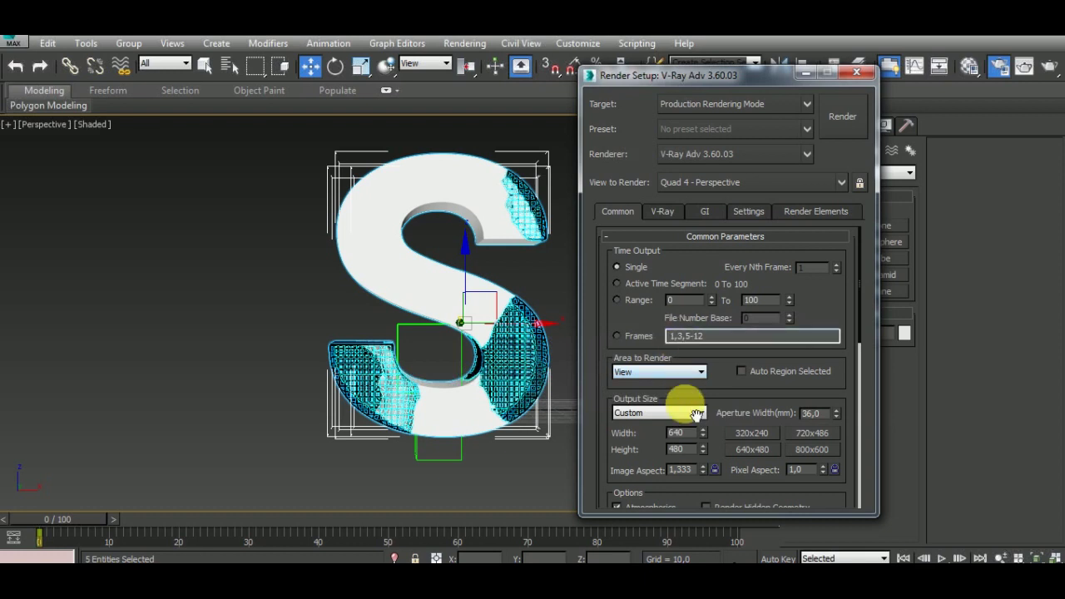
double_click(684, 434)
text(1500)
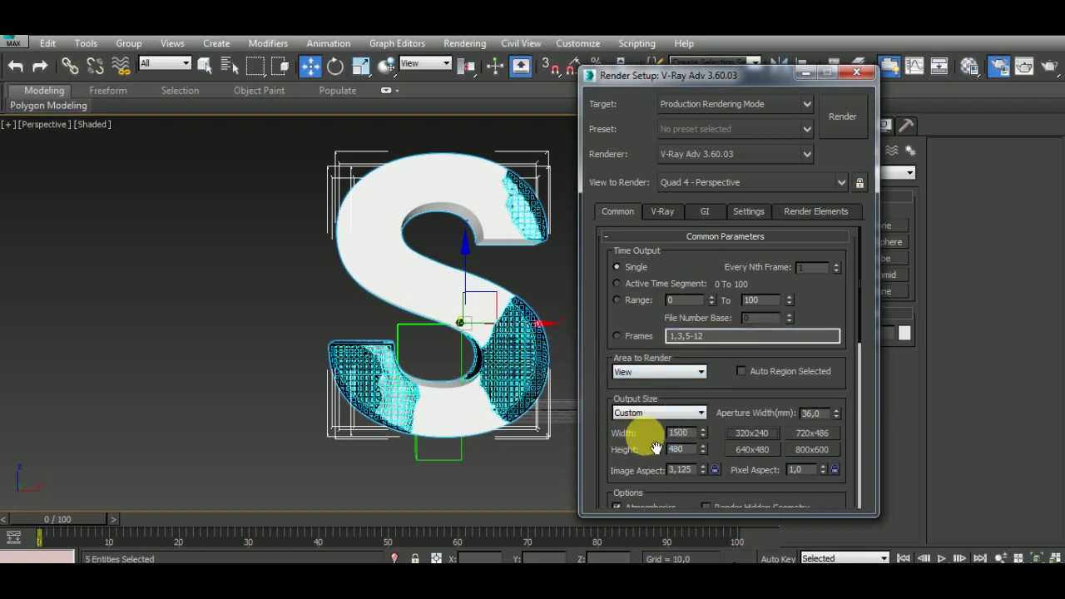
double_click(680, 449)
text(1500)
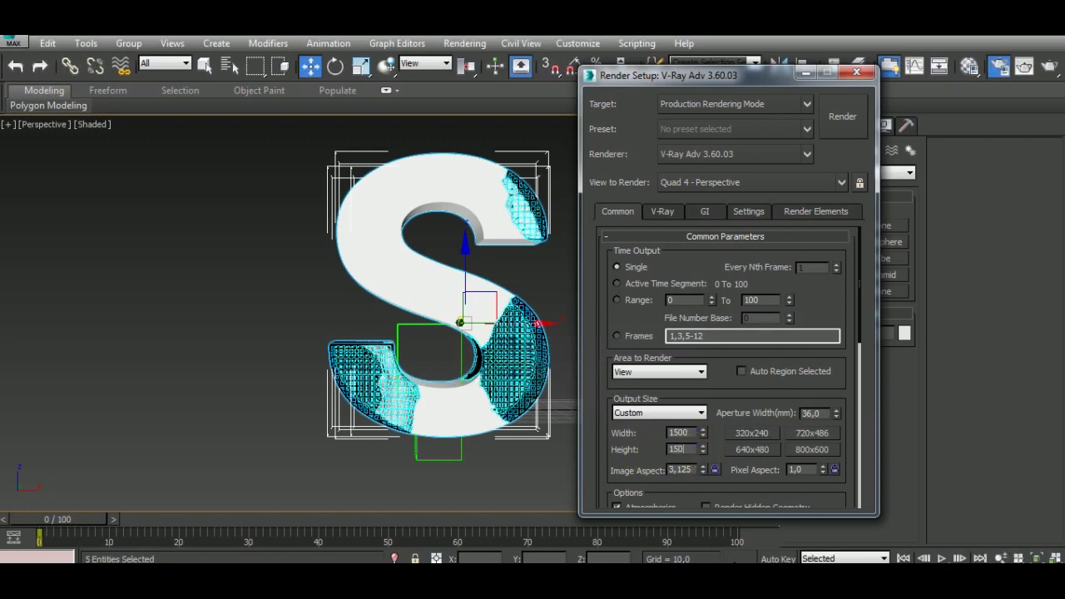
Step: Switch the V-Ray image sampler to Bucket and colour mapping to Exponential
click(673, 218)
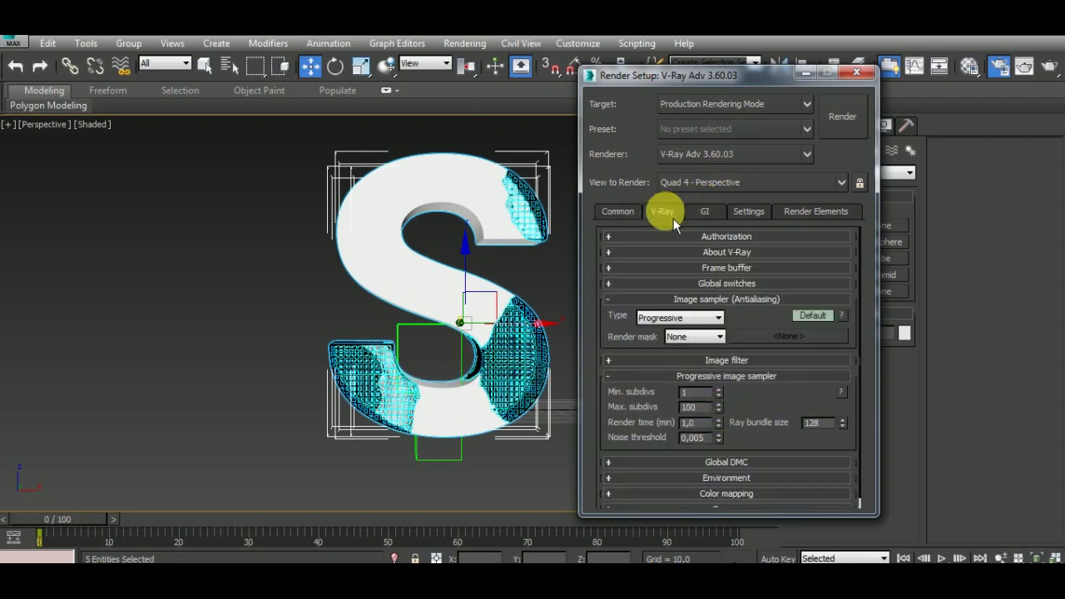
drag(678, 75, 647, 57)
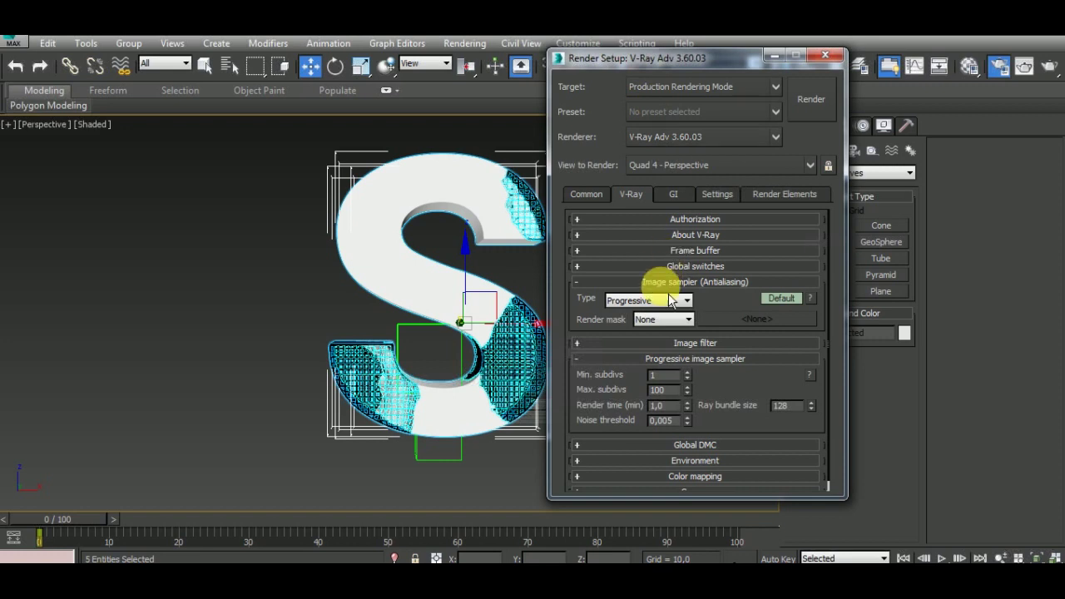
click(671, 302)
click(665, 311)
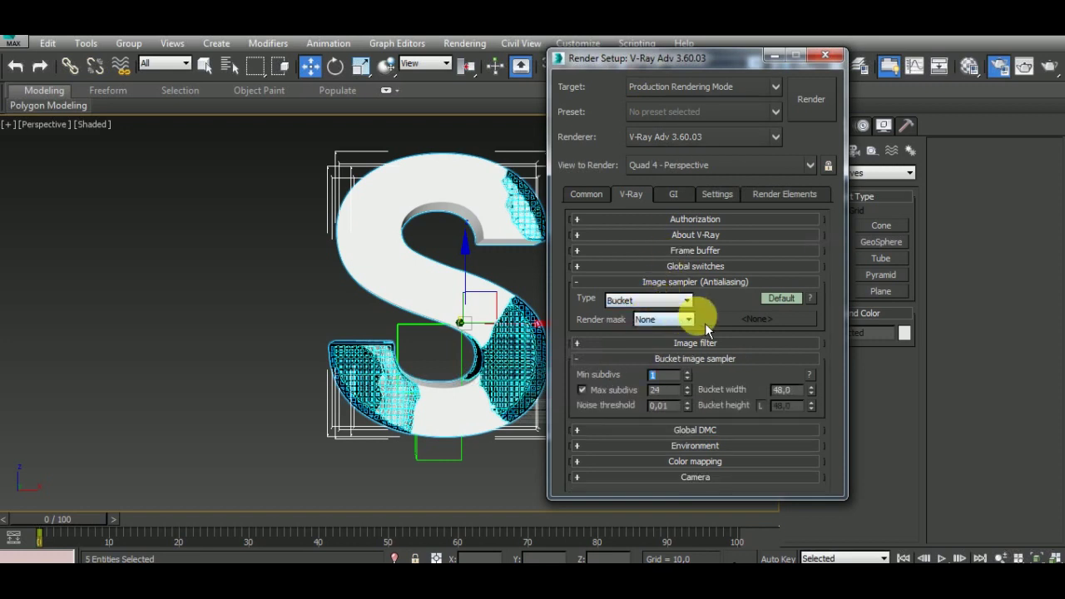
click(694, 460)
click(670, 449)
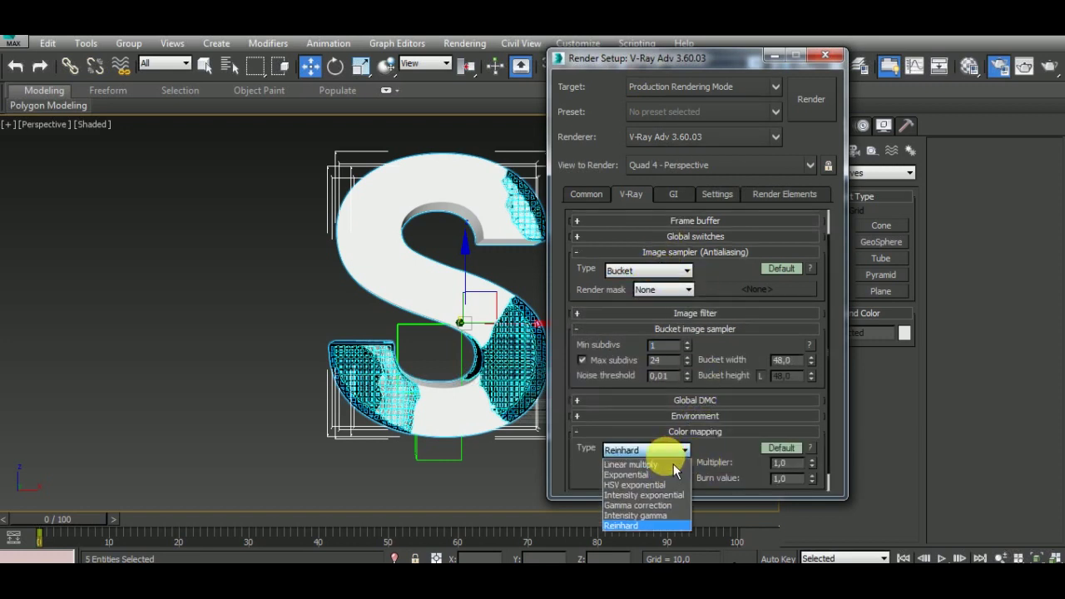
click(643, 473)
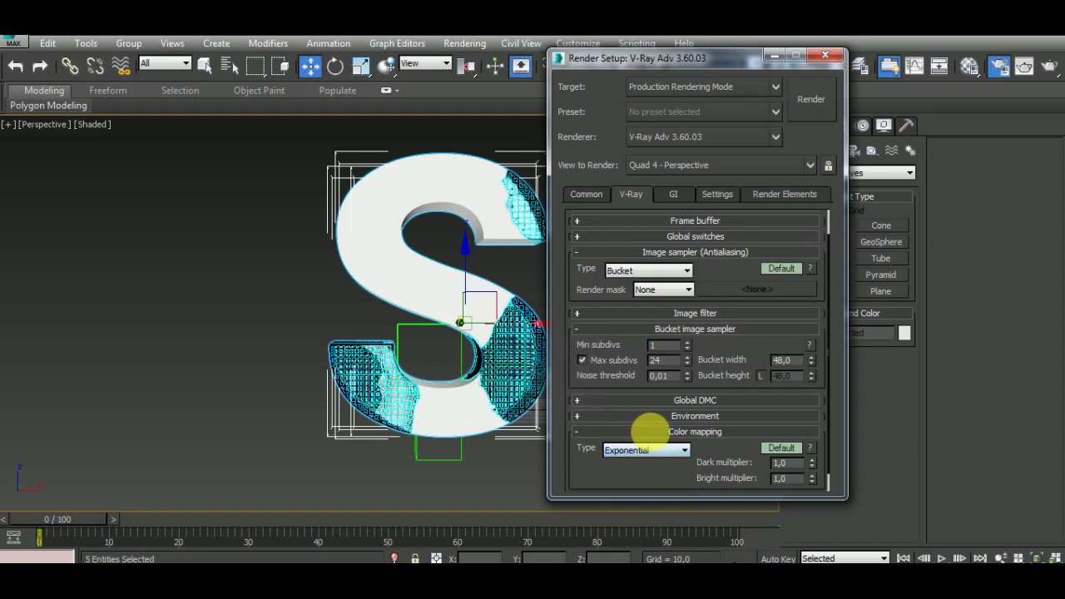
Step: Set the primary GI engine to Irradiance map and choose a new irradiance-map preset
click(674, 195)
click(673, 253)
click(678, 265)
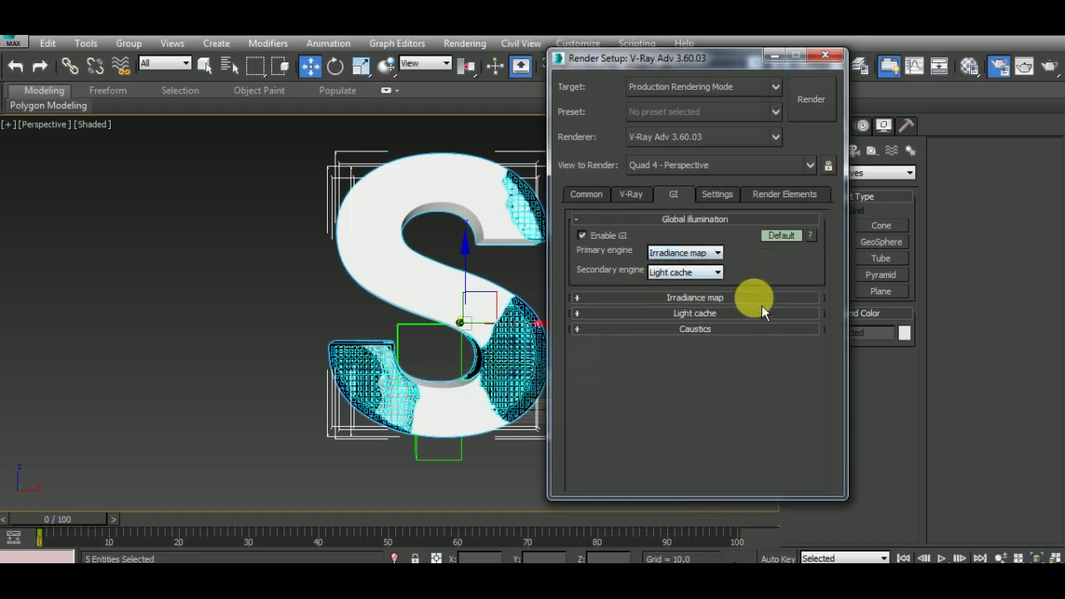
click(709, 312)
click(706, 313)
click(703, 297)
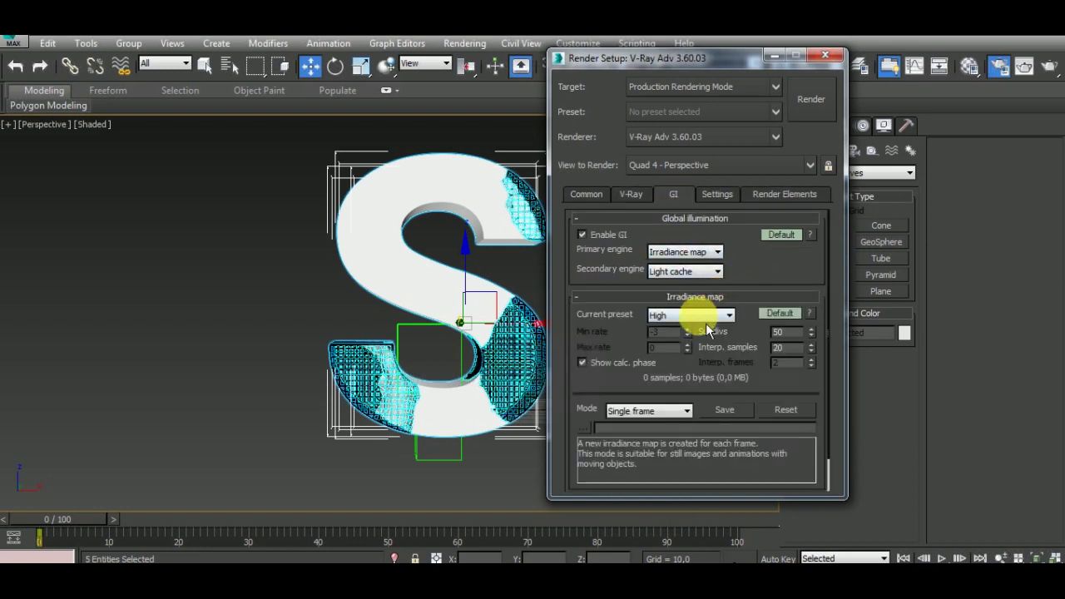
click(690, 314)
click(681, 350)
Step: Set the area to render to Blowup and close Render Setup
click(586, 193)
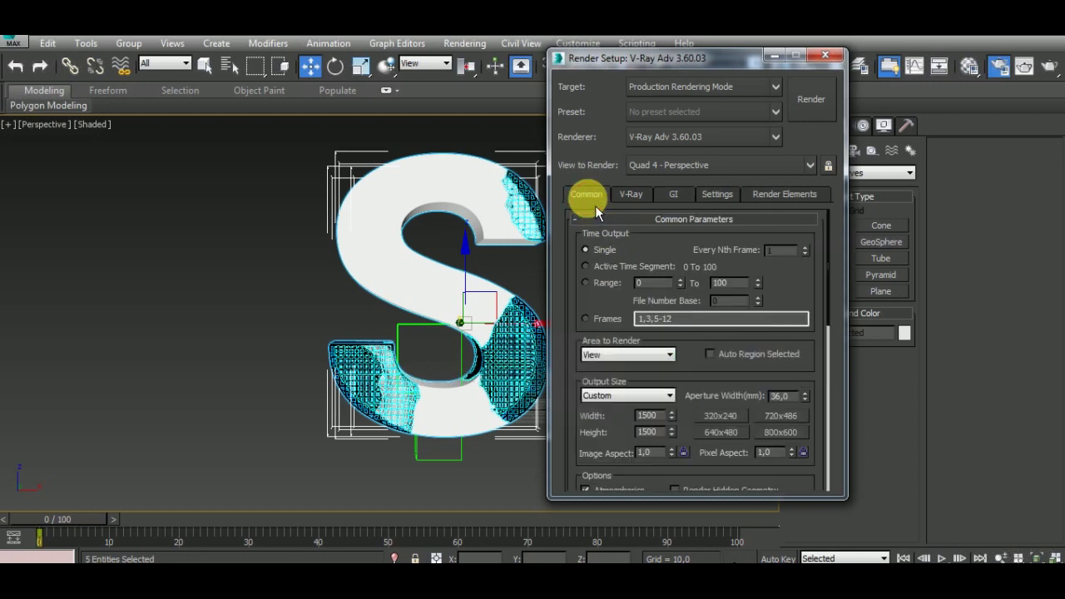
click(653, 355)
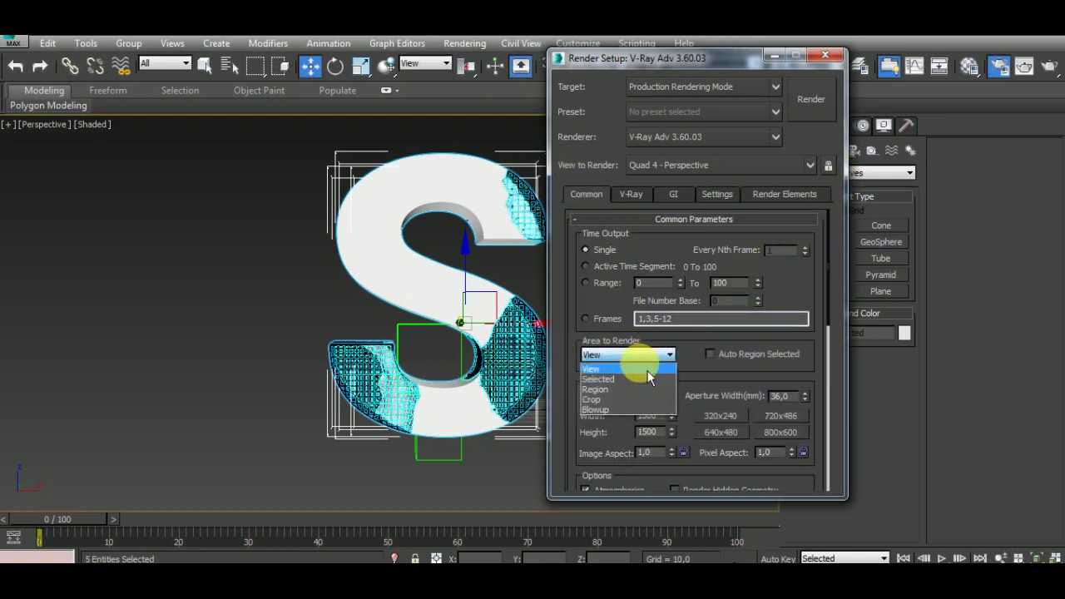
click(629, 410)
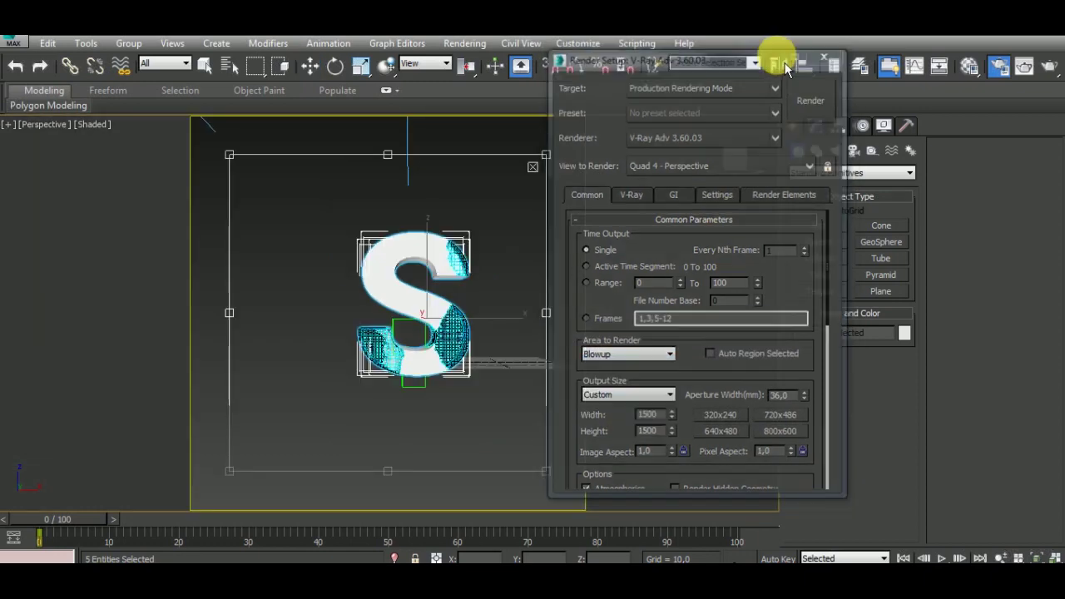
click(782, 58)
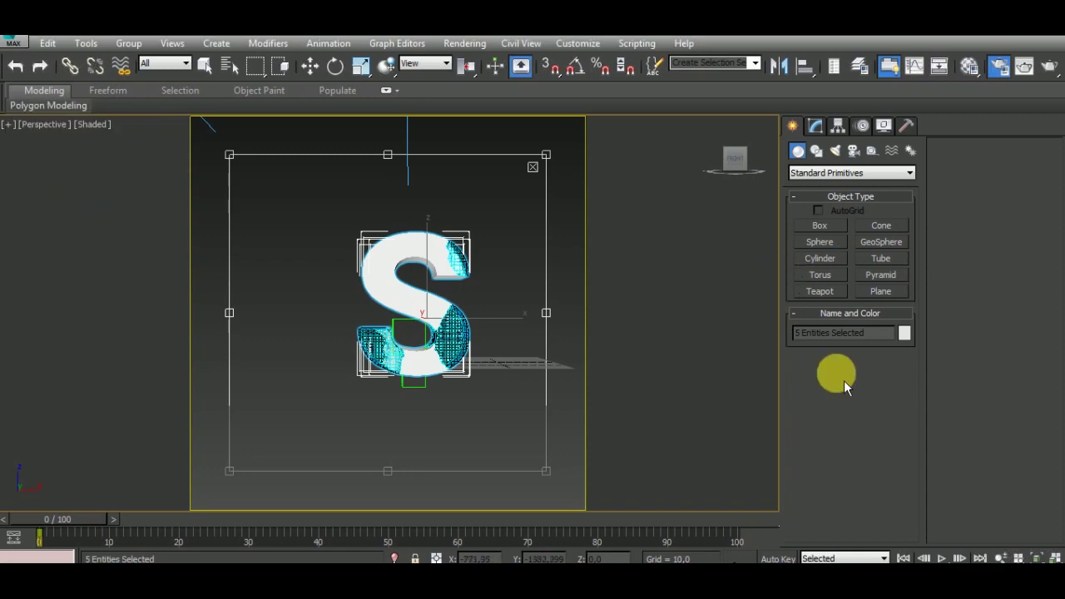
Step: Set the viewport's Blowup Region to width and height 750 at X 0, Y 0
scroll(478, 392, up, 2)
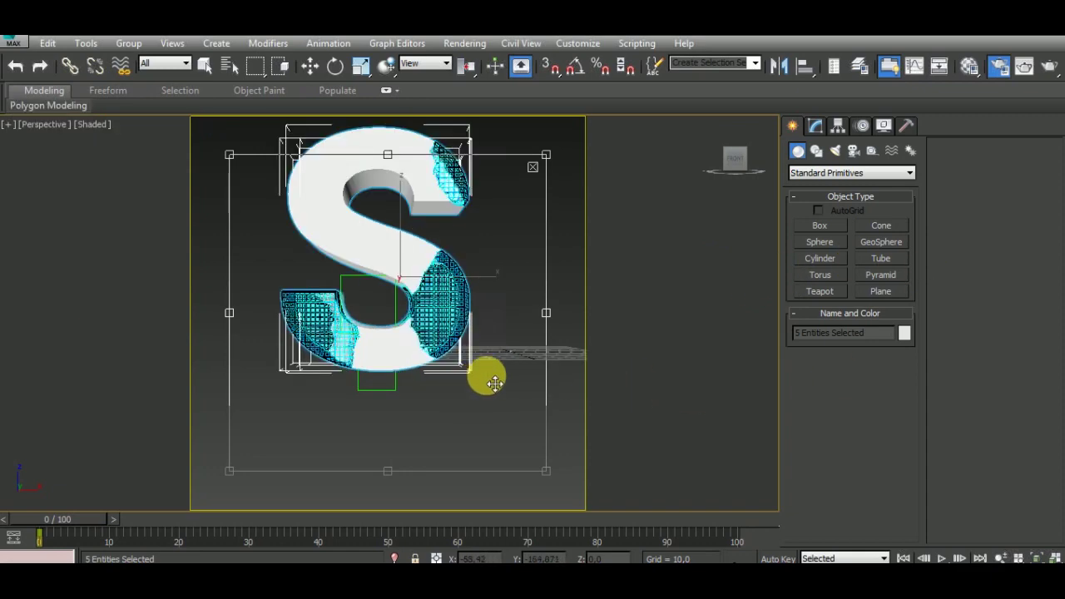
scroll(488, 376, up, 1)
scroll(499, 421, up, 1)
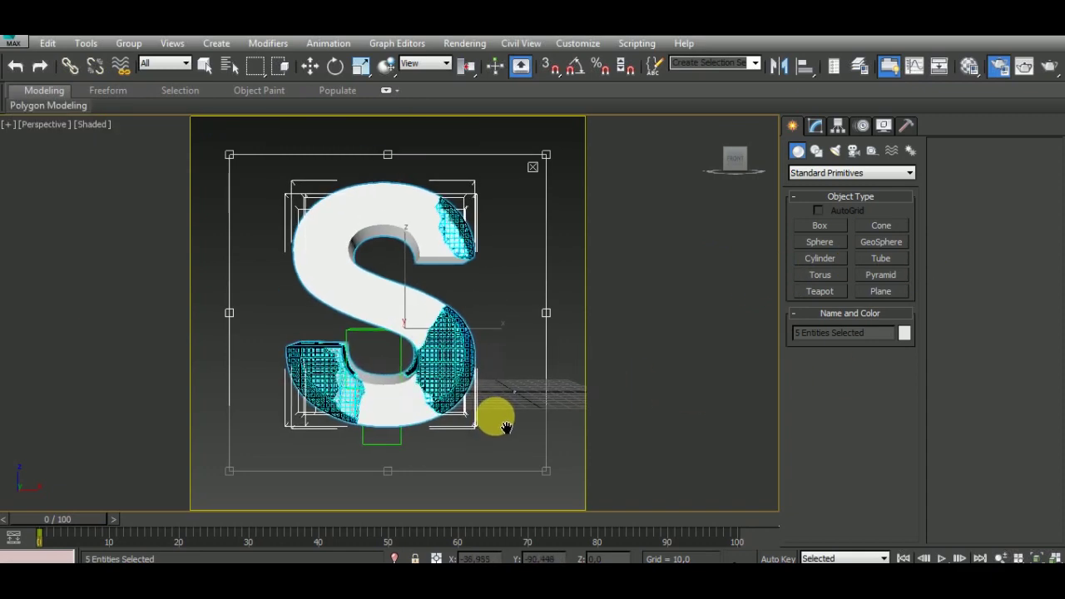
click(18, 135)
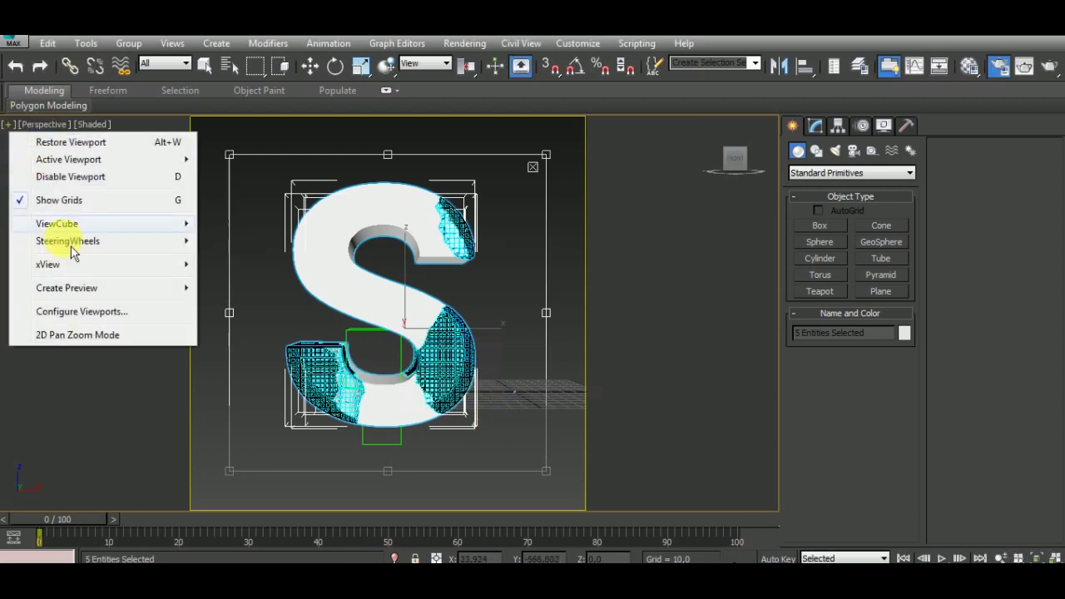
click(117, 316)
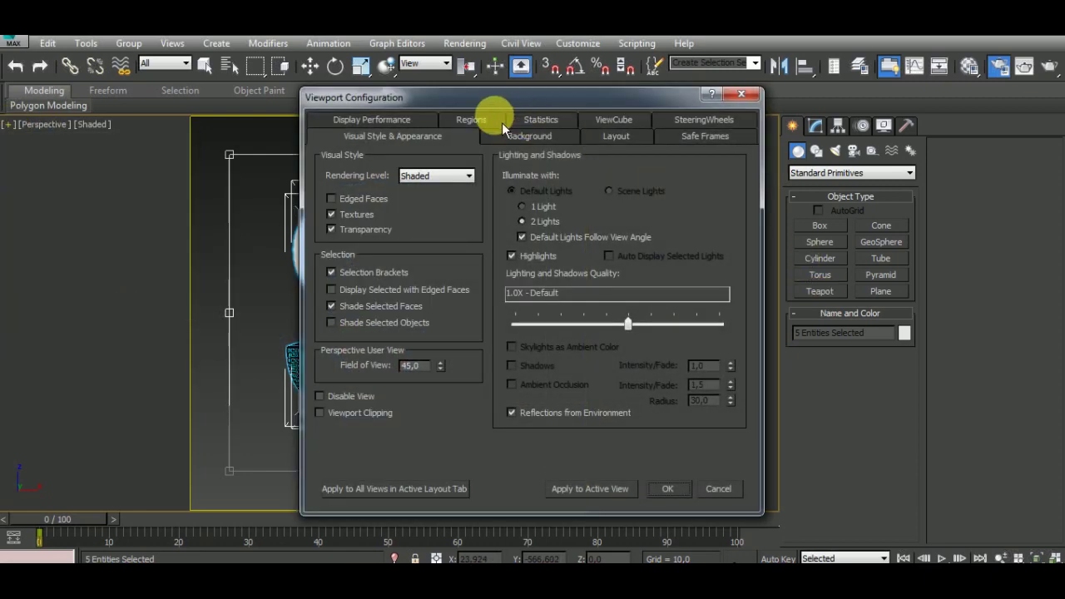
click(491, 119)
drag(546, 105, 761, 96)
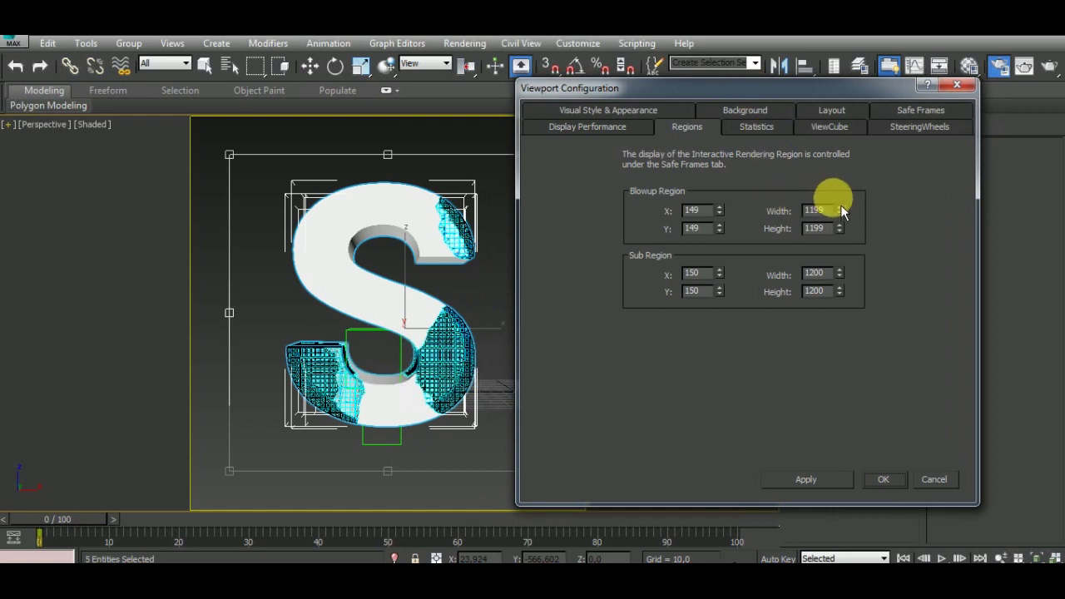
text(75)
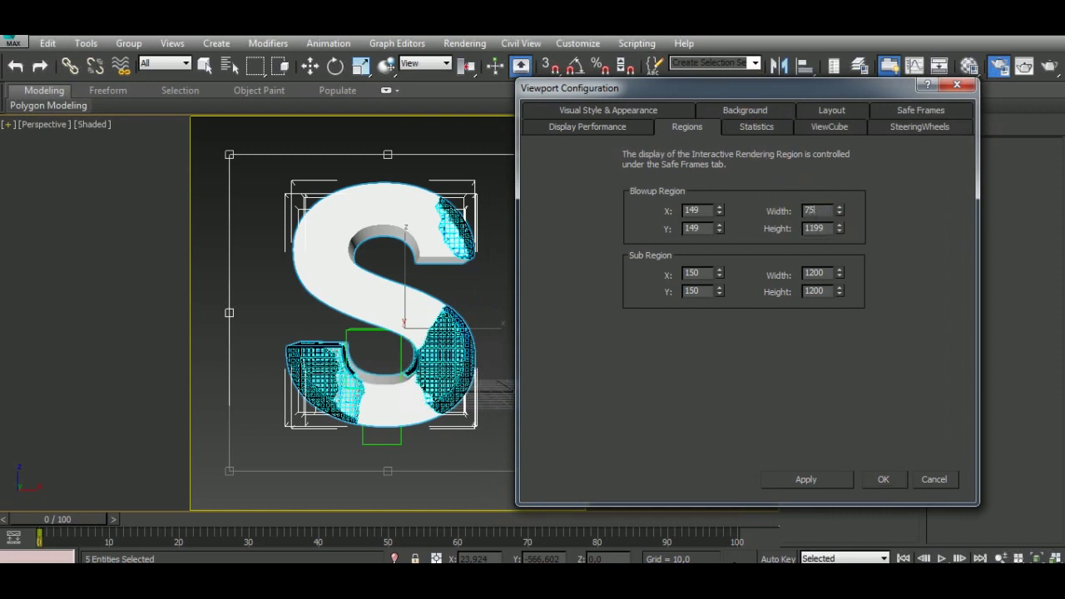
text(5)
text(0)
click(723, 212)
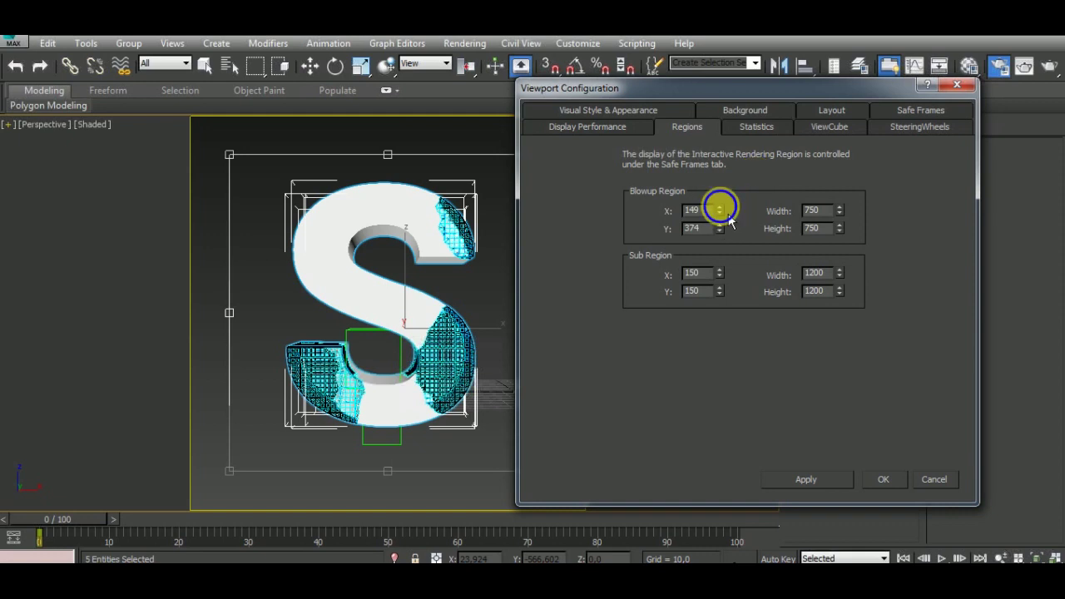
click(885, 481)
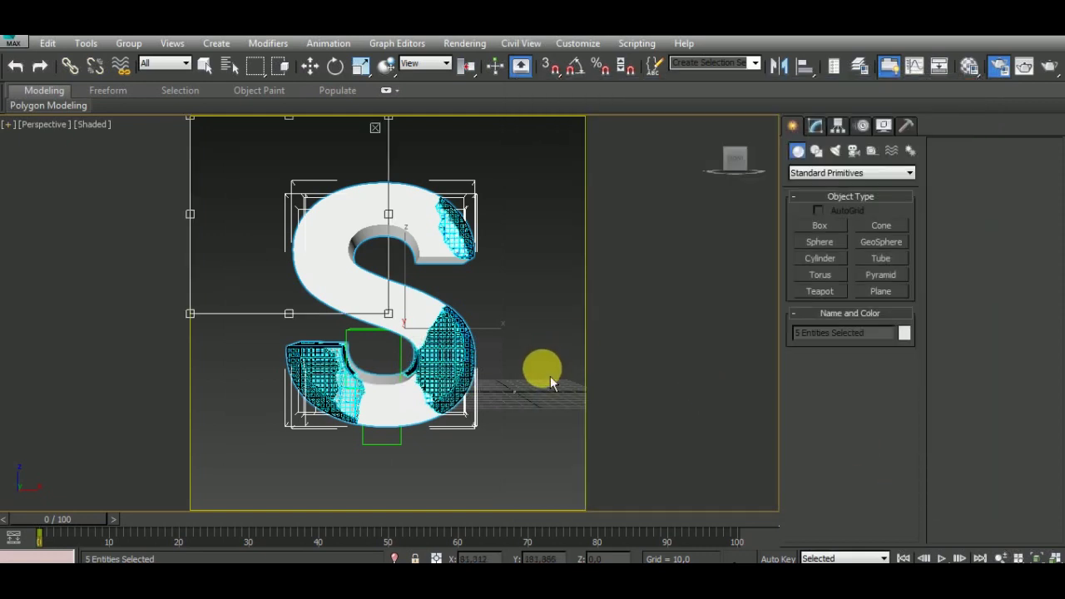
Step: Zoom and pan the perspective view so the S sits up and to the left
scroll(542, 379, up, 3)
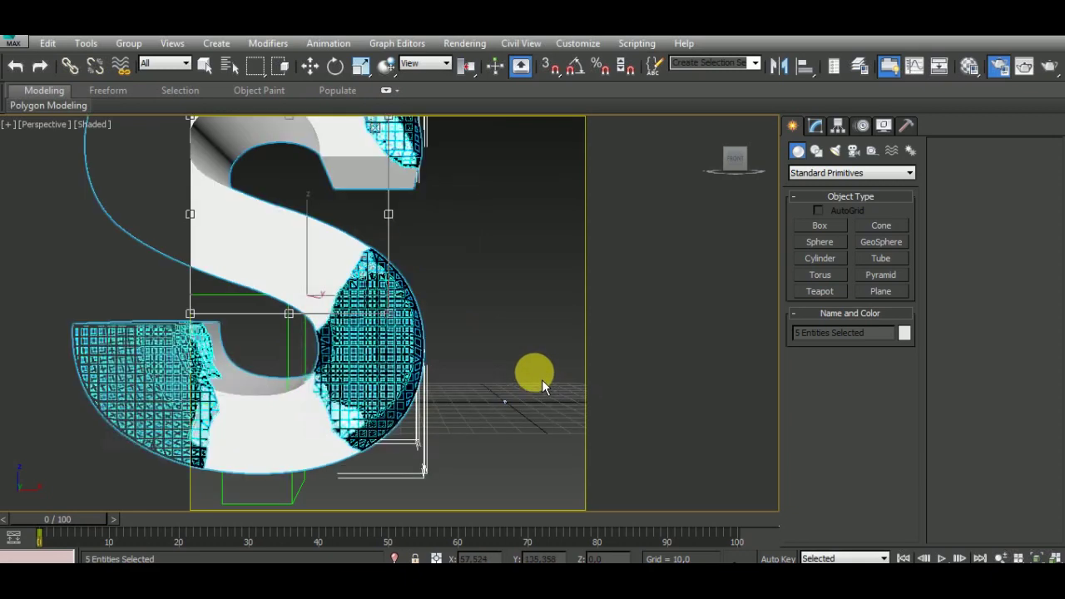
scroll(623, 392, down, 1)
scroll(587, 399, down, 2)
drag(587, 405, 500, 385)
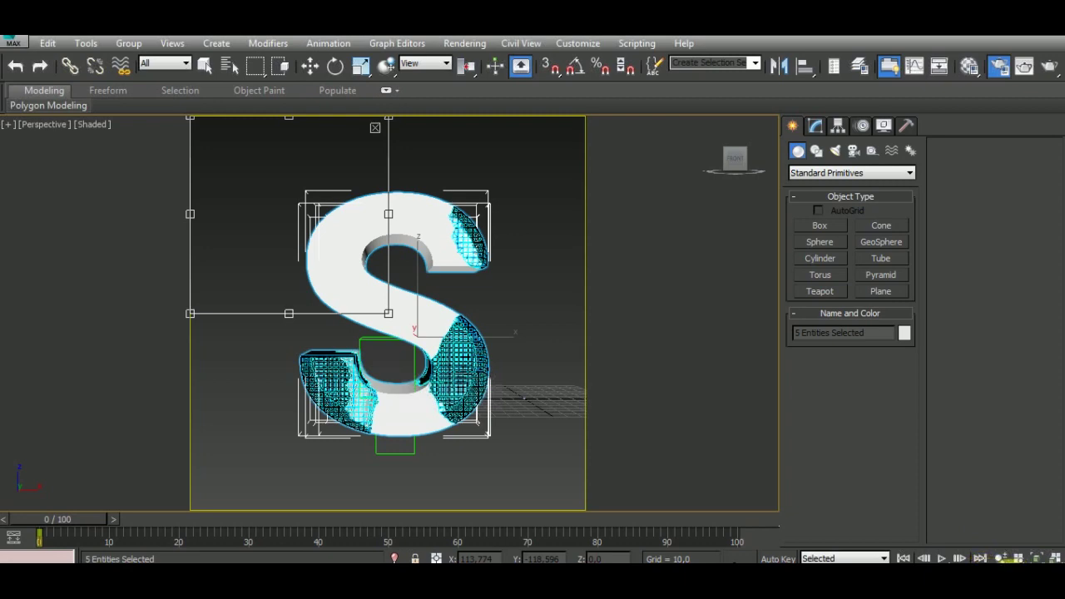
scroll(523, 380, up, 4)
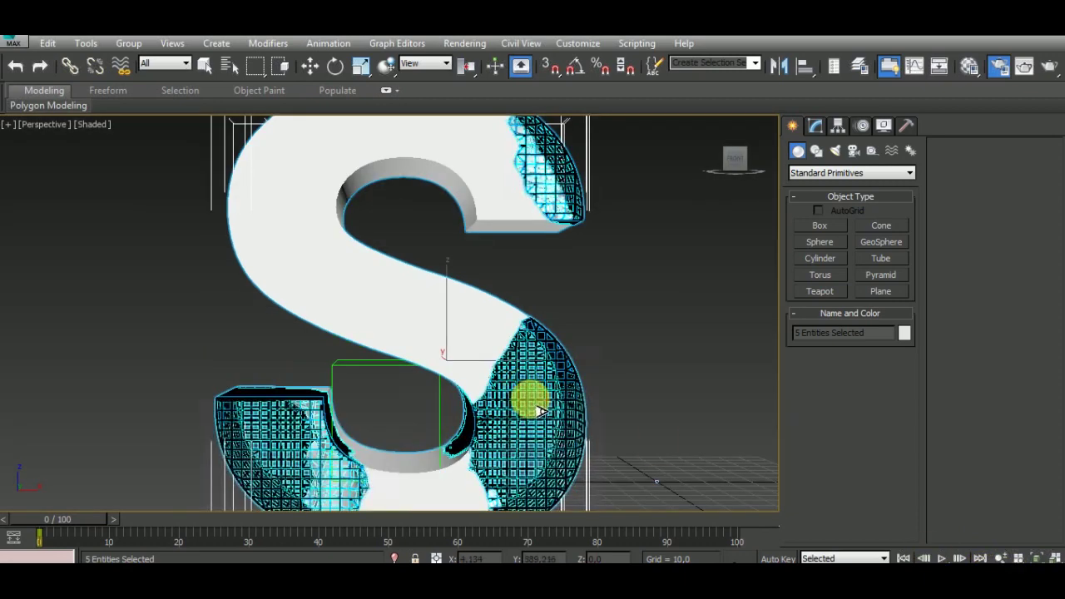
scroll(537, 396, up, 1)
scroll(536, 398, up, 1)
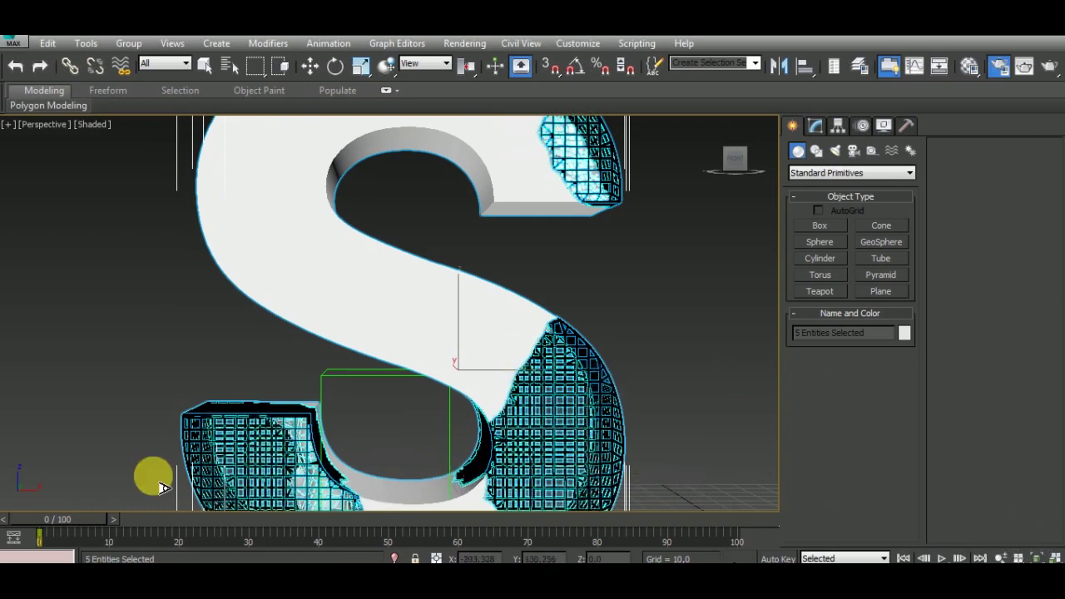
Step: Reopen Render Setup with Blowup kept as the area to render, and move the dialog aside
key(F10)
click(642, 355)
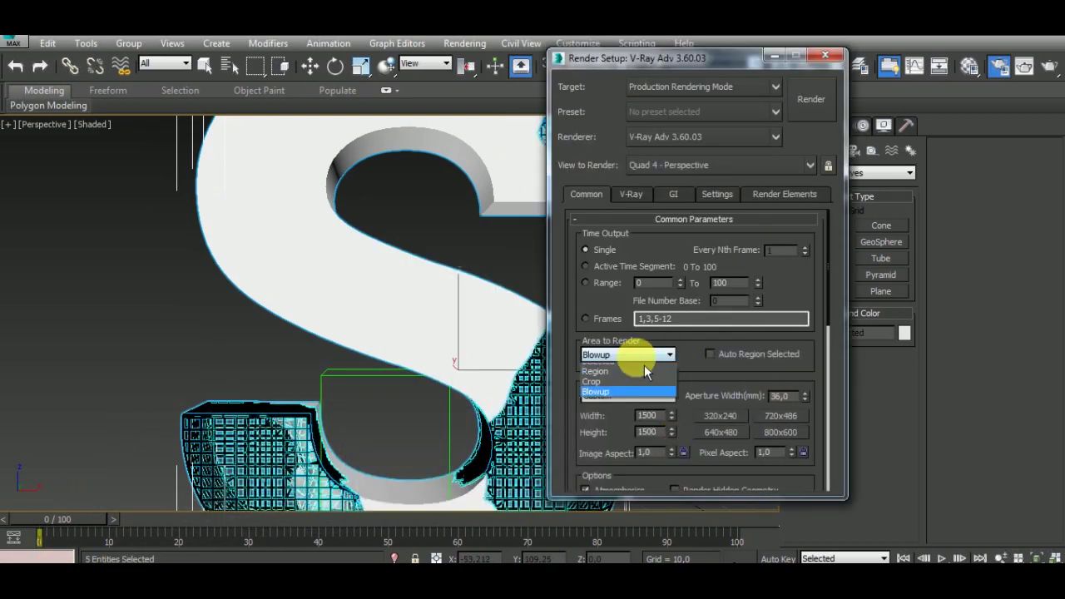
click(595, 409)
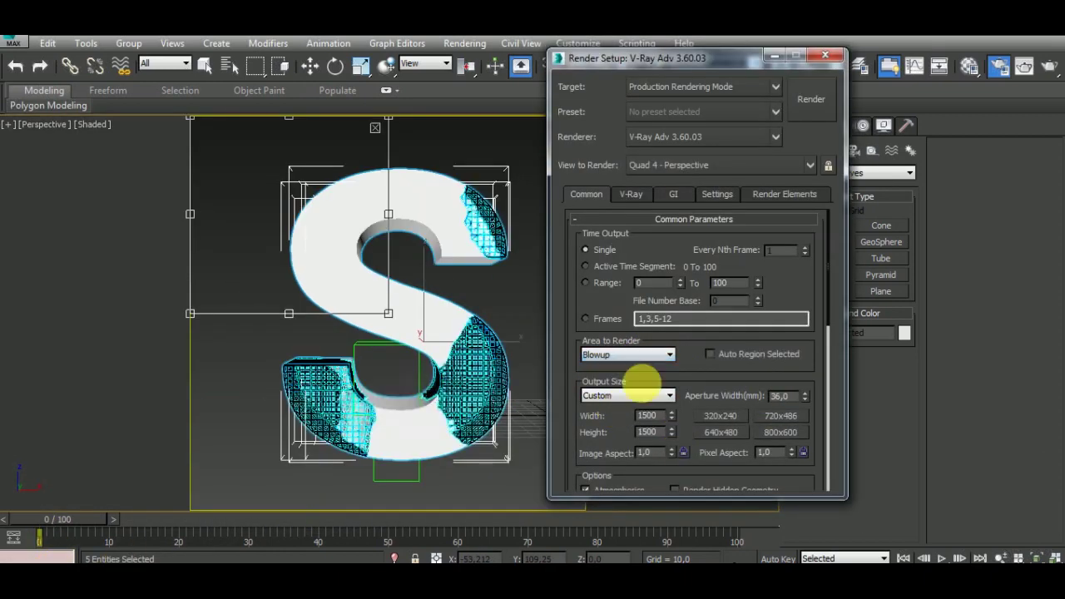
click(805, 103)
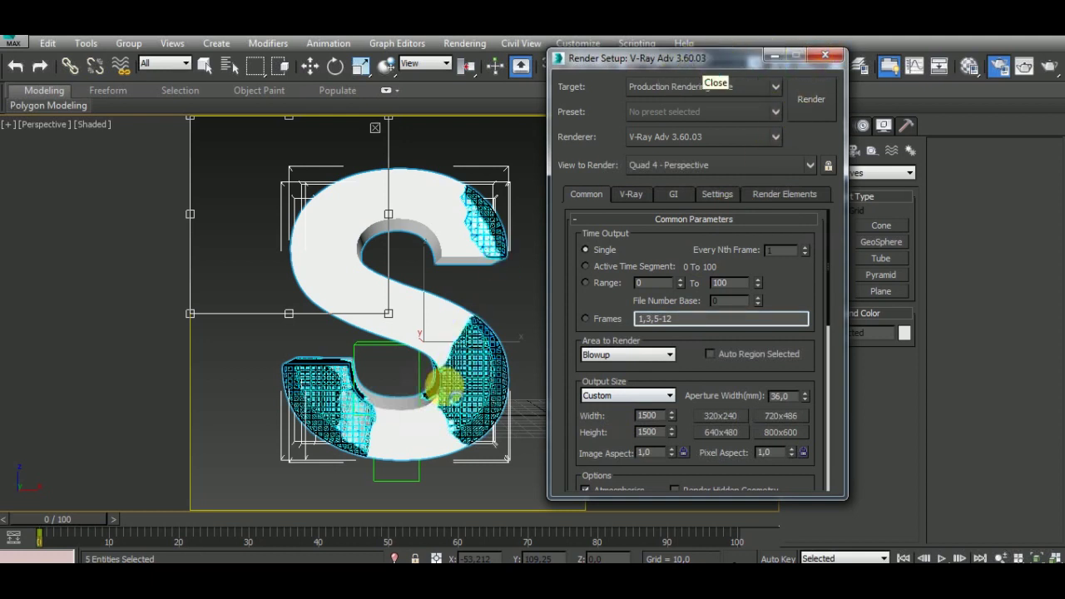
mouse_move(686, 60)
mouse_down()
mouse_move(769, 79)
mouse_move(700, 88)
mouse_up()
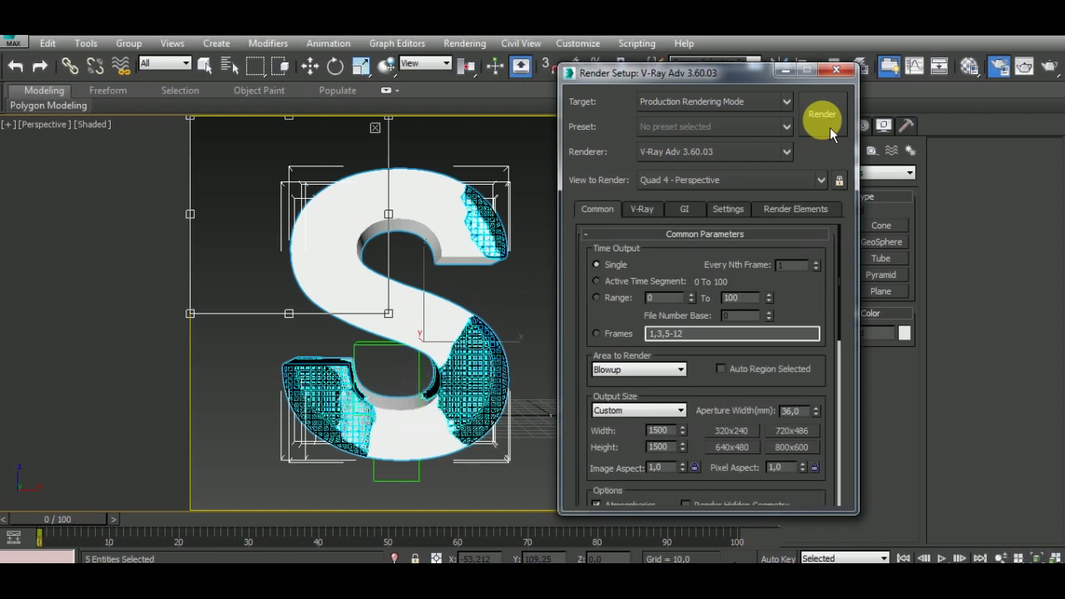
Step: Start the V-Ray render of the 750 × 750 blowup region of the S
click(828, 126)
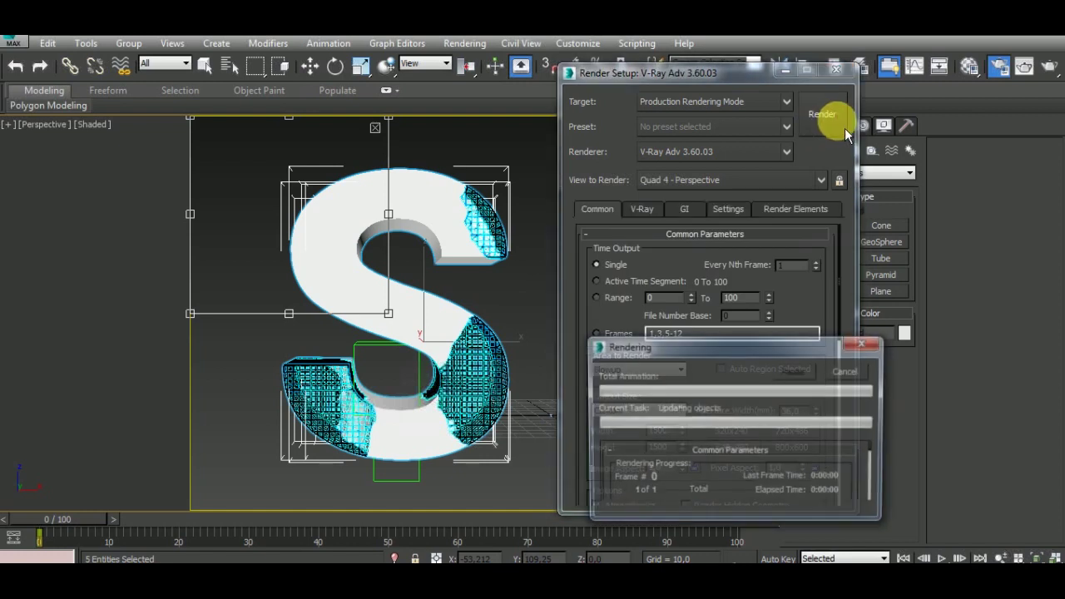